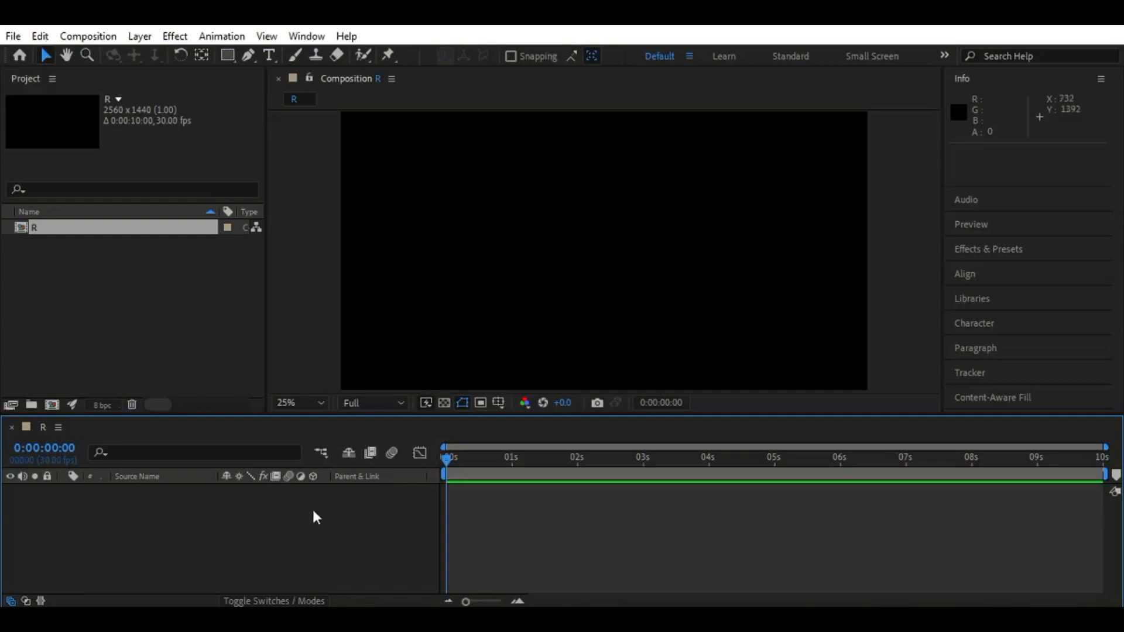
Create a composition named Logo at 2000 x 2000 px with its aspect ratio locked to 1:1
{"action": "left_click", "coordinate": [52, 404]}
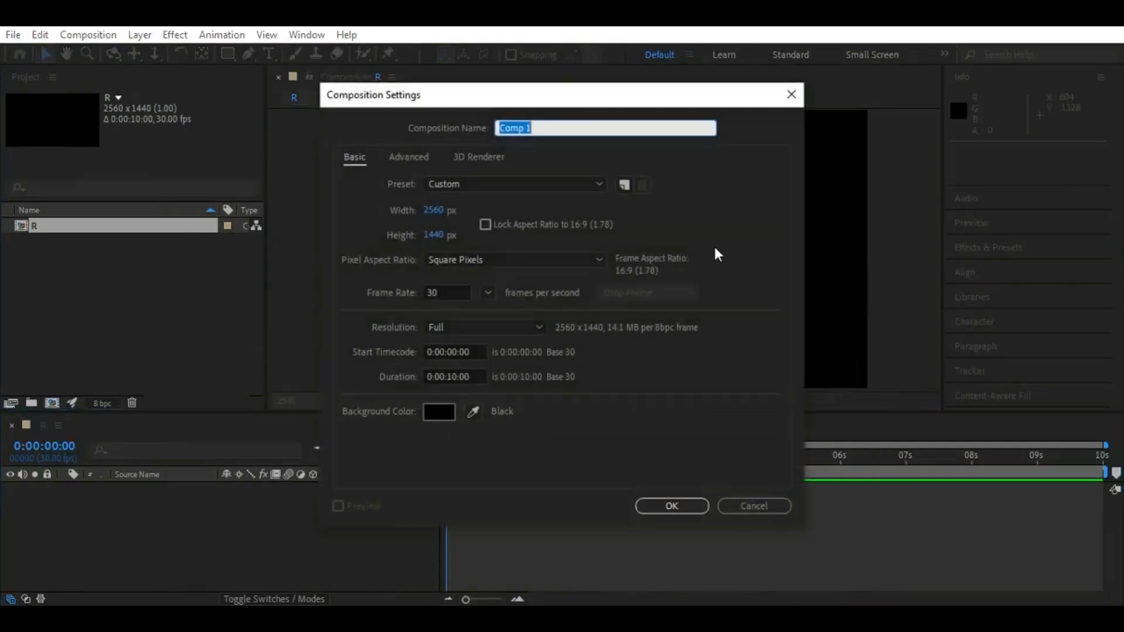
{"action": "type", "text": "Logo"}
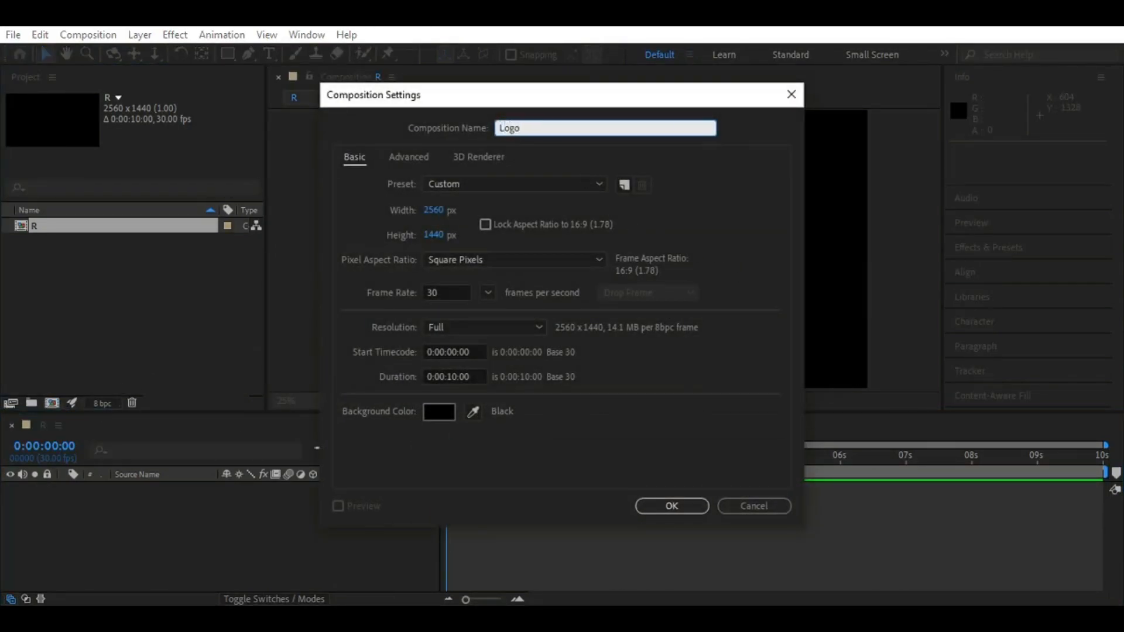
{"action": "left_click", "coordinate": [434, 211]}
{"action": "type", "text": "2000"}
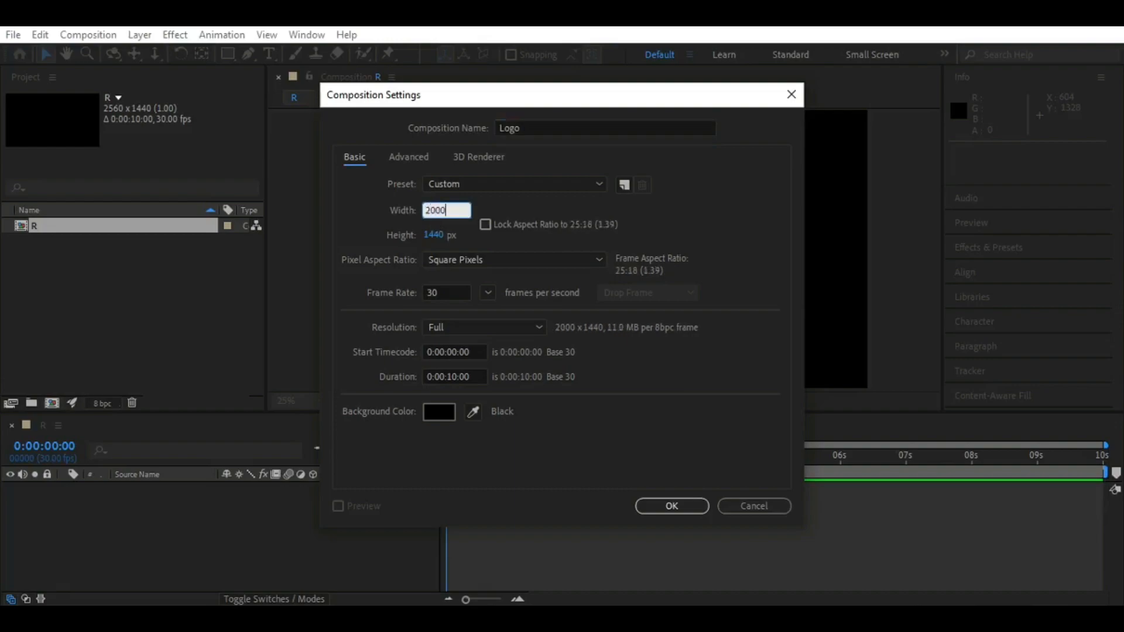
{"action": "left_click", "coordinate": [433, 235]}
{"action": "type", "text": "2000"}
{"action": "left_click", "coordinate": [486, 227]}
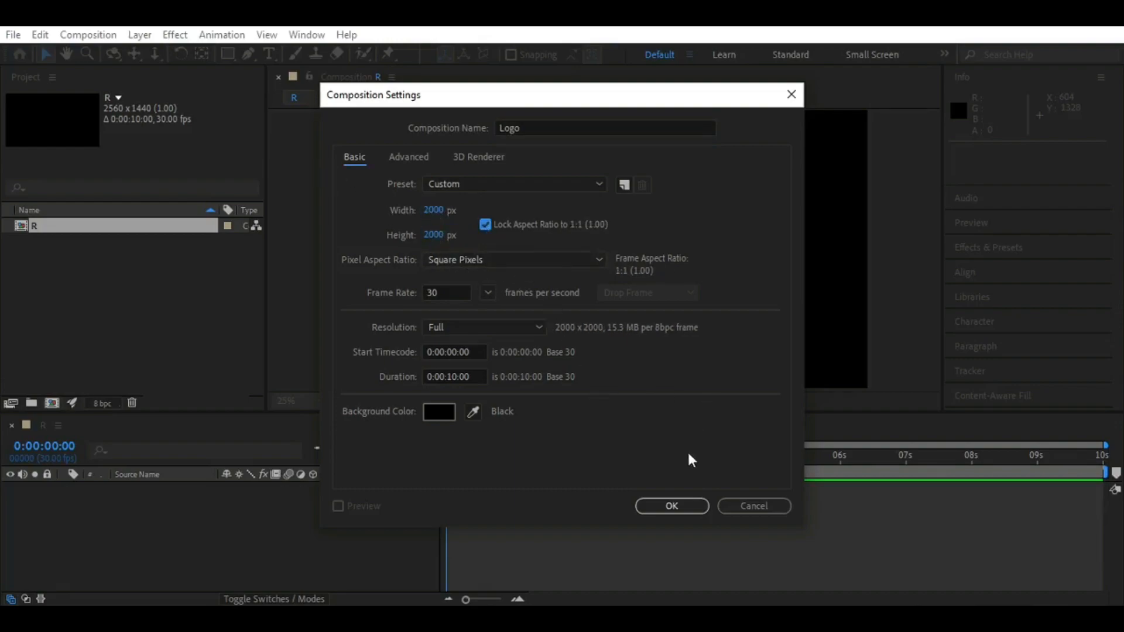
{"action": "left_click", "coordinate": [671, 505]}
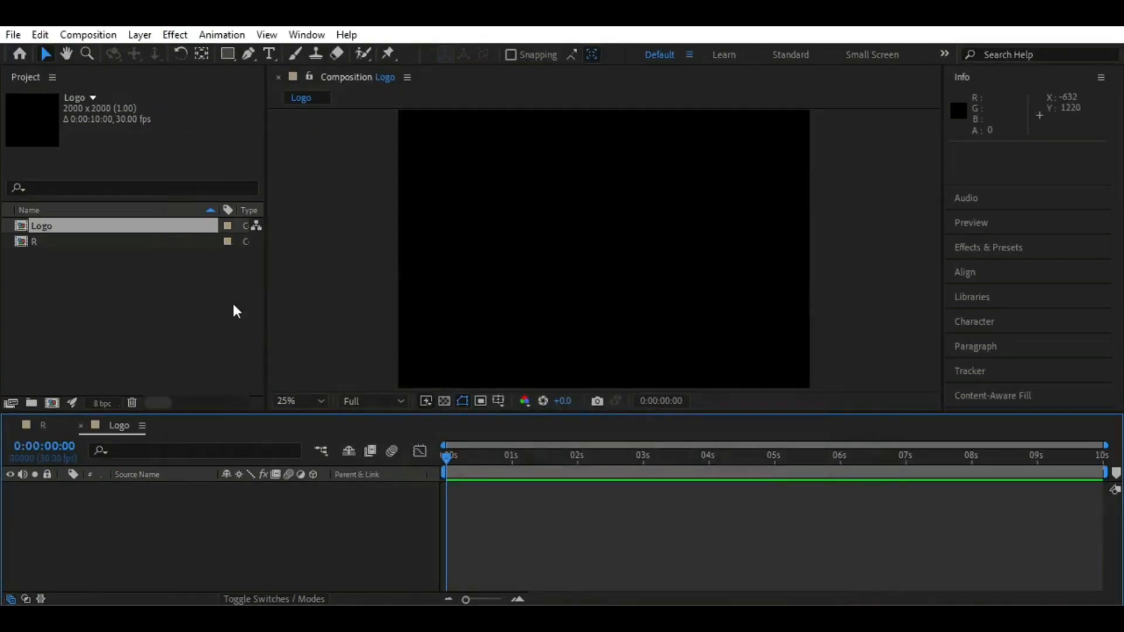
Create another square composition named Map at 1024 x 1024 px
{"action": "left_click", "coordinate": [52, 405]}
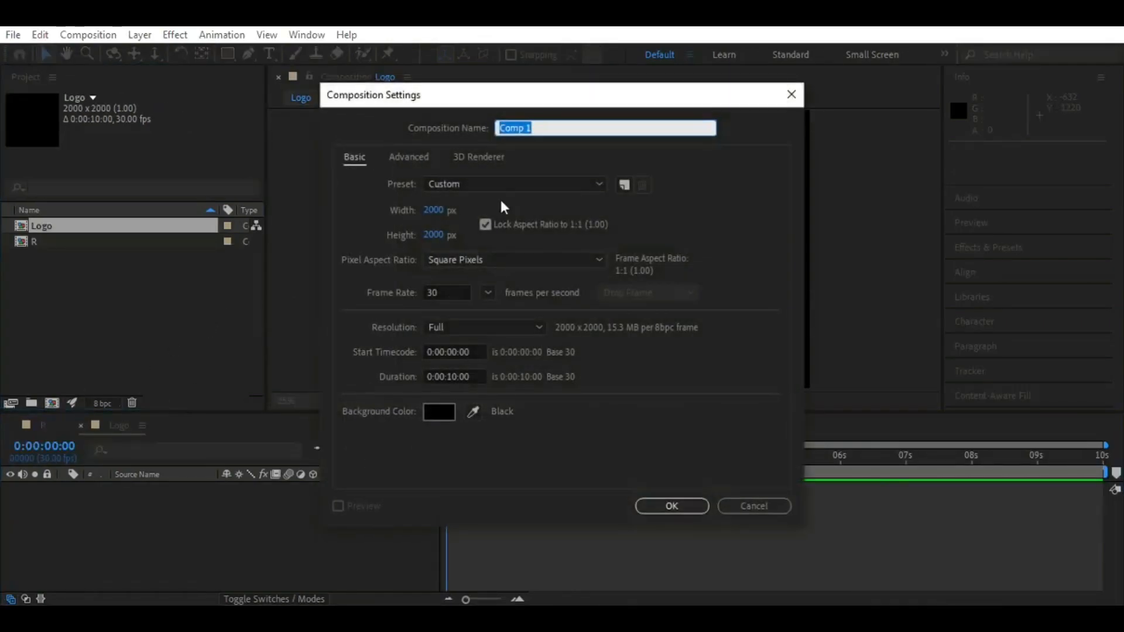
{"action": "type", "text": "Map"}
{"action": "left_click", "coordinate": [433, 209]}
{"action": "type", "text": "1024"}
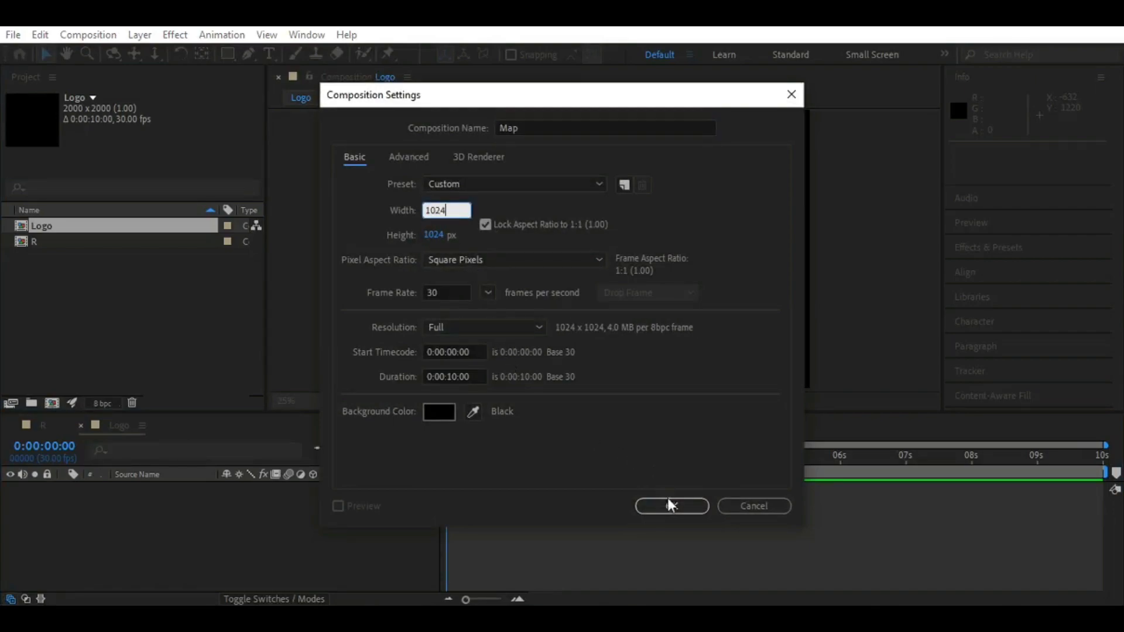
{"action": "left_click", "coordinate": [671, 504]}
Import the logo image 11.png and add it as a layer in the Logo composition
{"action": "left_click", "coordinate": [119, 426]}
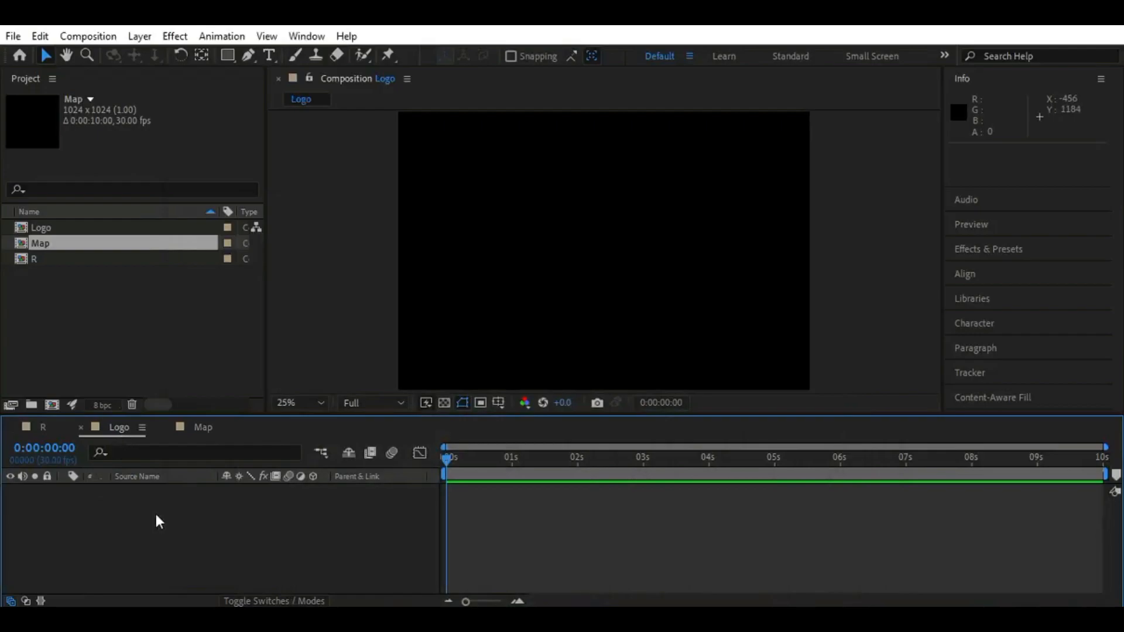
{"action": "left_click", "coordinate": [13, 36]}
{"action": "mouse_move", "coordinate": [99, 225]}
{"action": "left_click", "coordinate": [321, 230]}
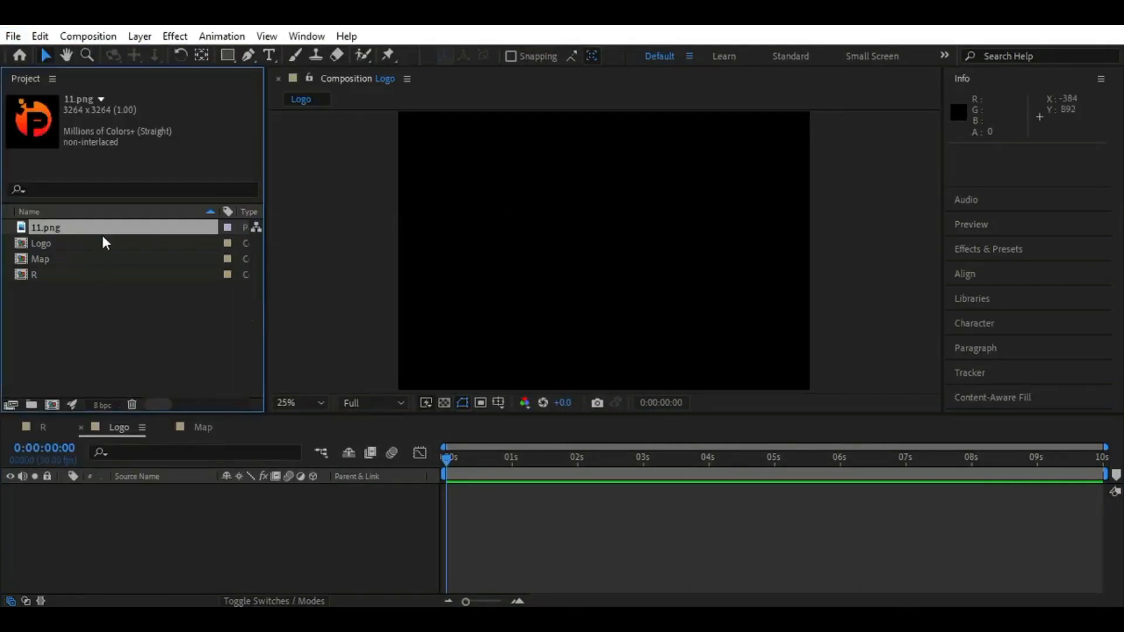
{"action": "left_click_drag", "start_coordinate": [110, 225], "coordinate": [146, 492]}
Scale the 11.png layer down to 37%
{"action": "key", "text": "s"}
{"action": "left_click_drag", "start_coordinate": [244, 505], "coordinate": [205, 515]}
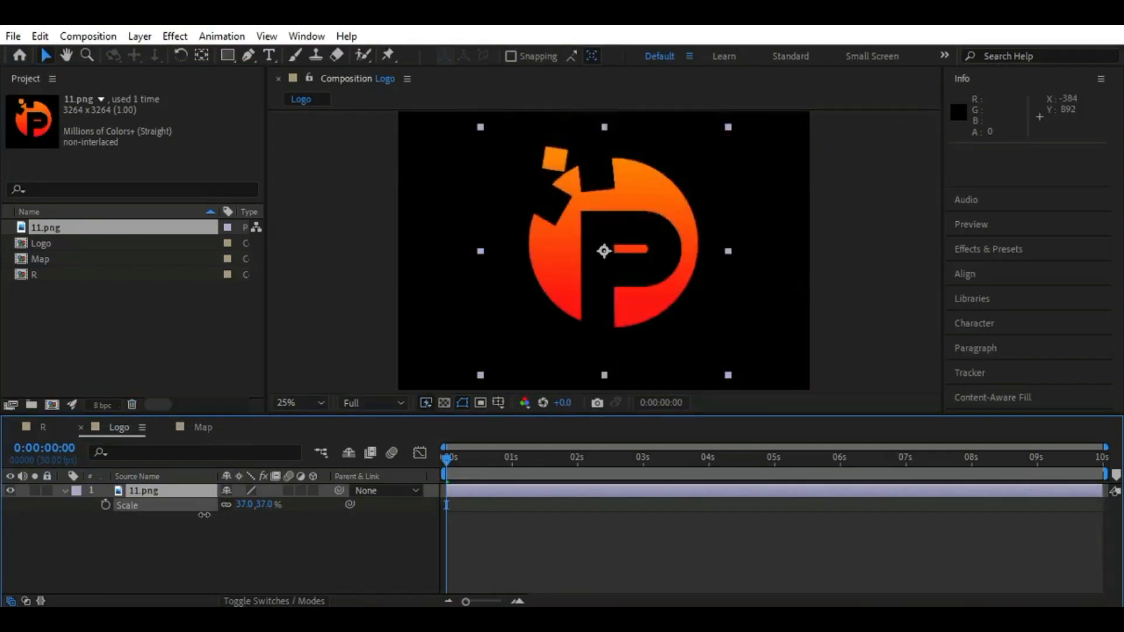
{"action": "left_click", "coordinate": [233, 550]}
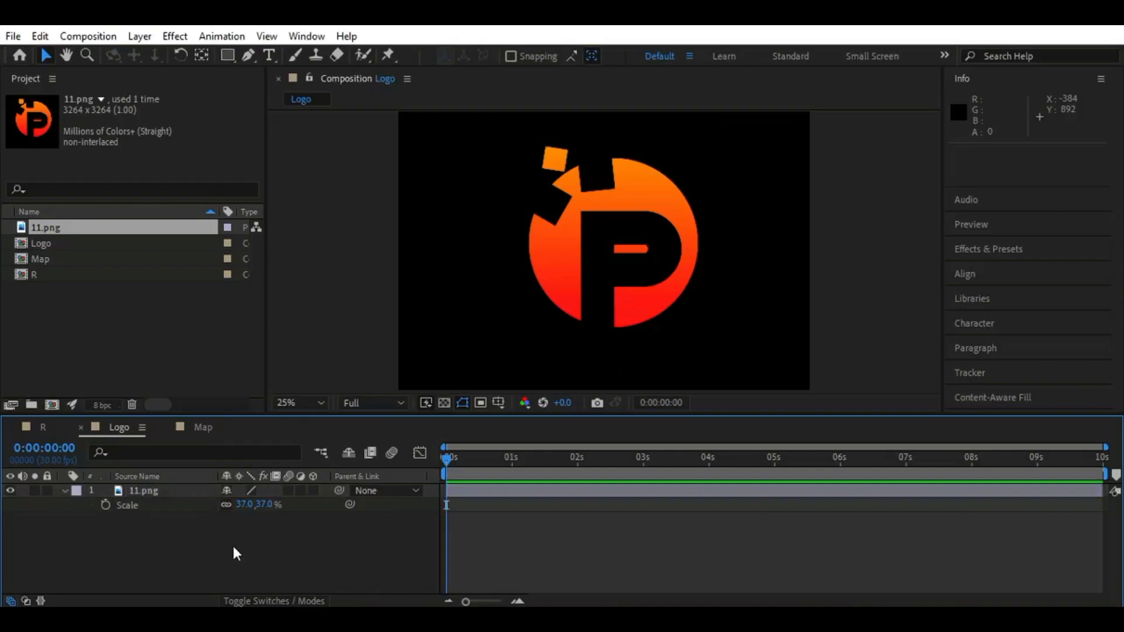
Import ReflectionMap.jpg and add it as a layer in the Map composition
{"action": "left_click", "coordinate": [209, 433]}
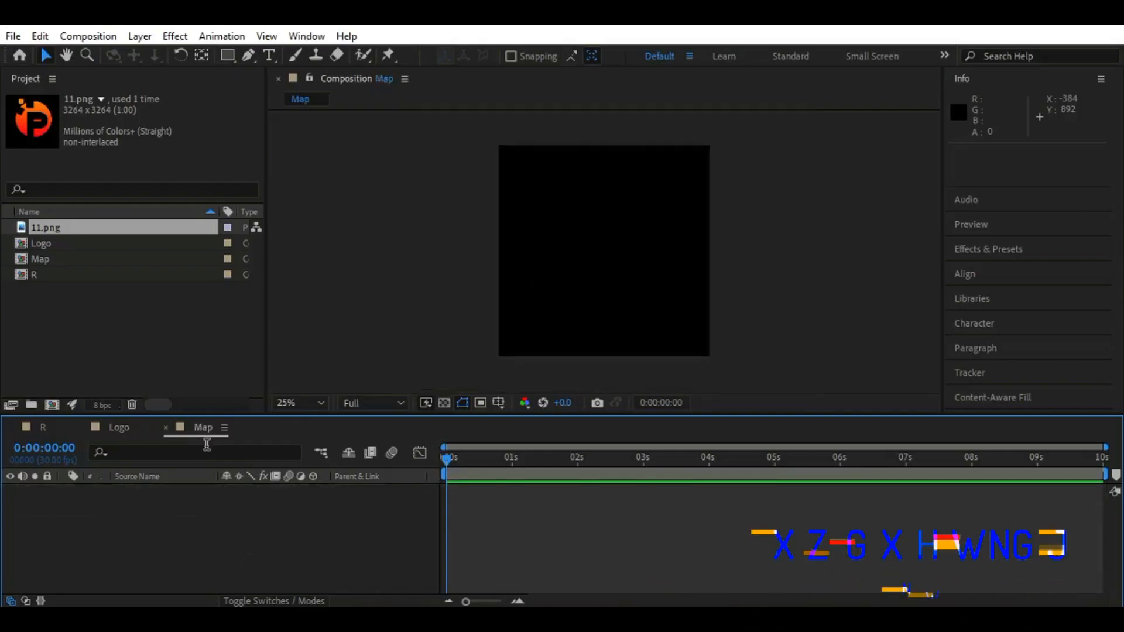
{"action": "left_click", "coordinate": [72, 313]}
{"action": "left_click", "coordinate": [13, 35]}
{"action": "mouse_move", "coordinate": [32, 224]}
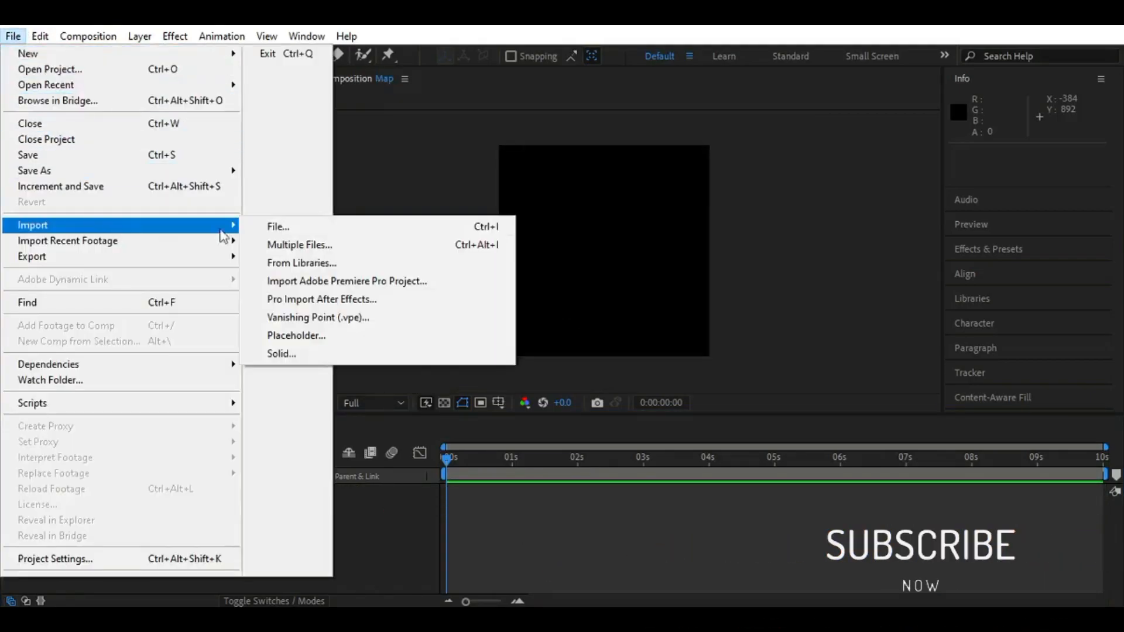
{"action": "left_click", "coordinate": [267, 226]}
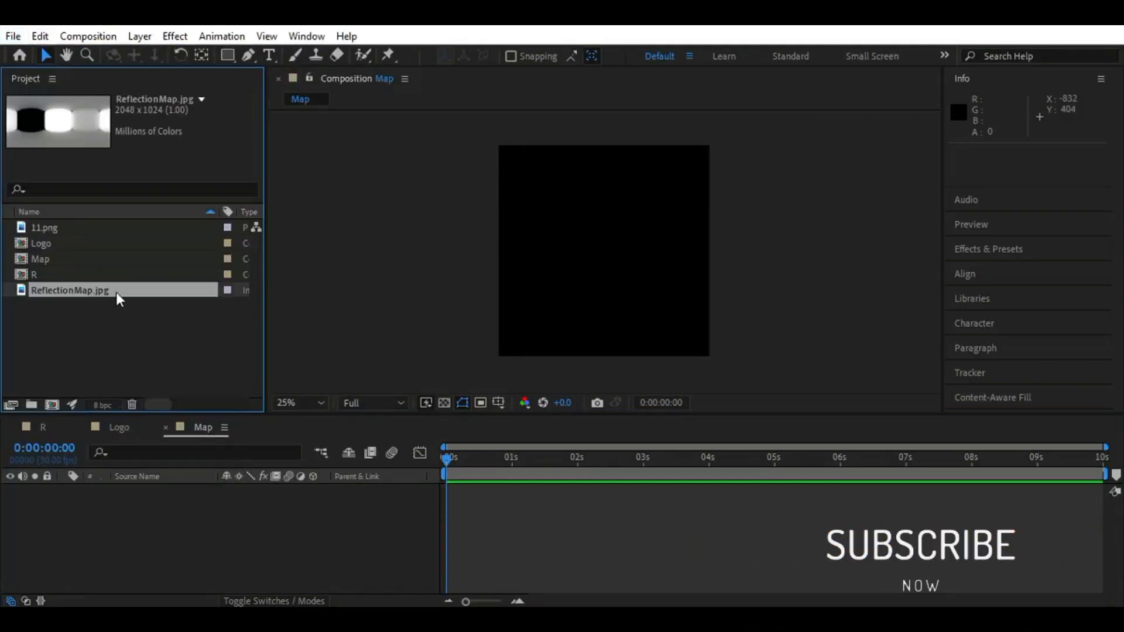
{"action": "left_click_drag", "start_coordinate": [118, 296], "coordinate": [269, 509]}
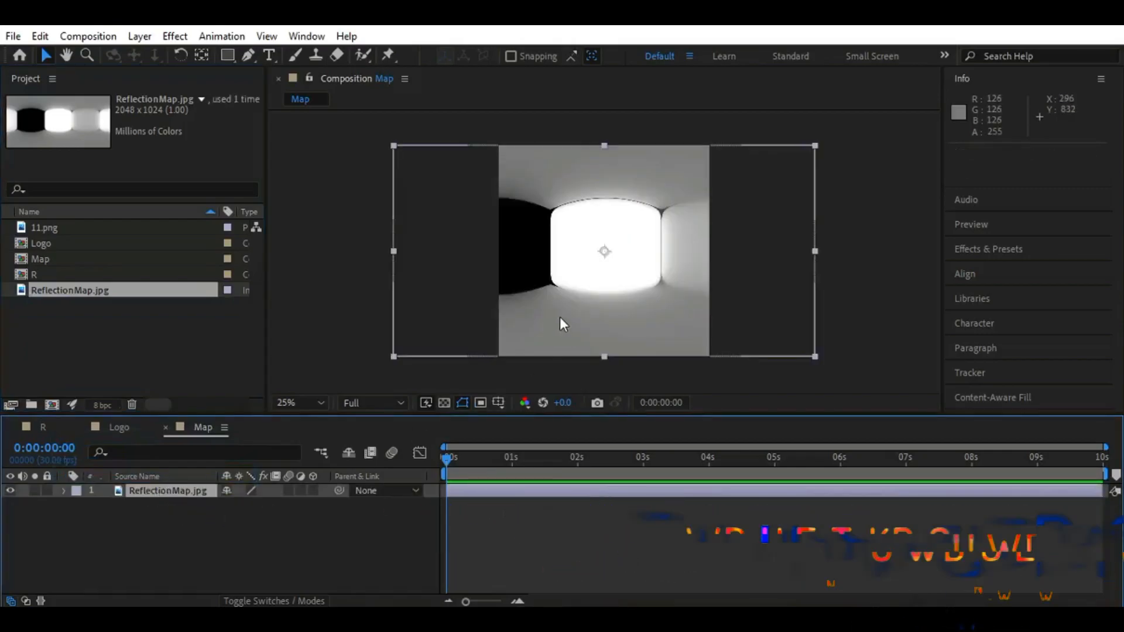
Move the ReflectionMap.jpg layer horizontally to position 12, 512 and set a Position keyframe at 0 seconds
{"action": "left_click_drag", "start_coordinate": [557, 306], "coordinate": [458, 322]}
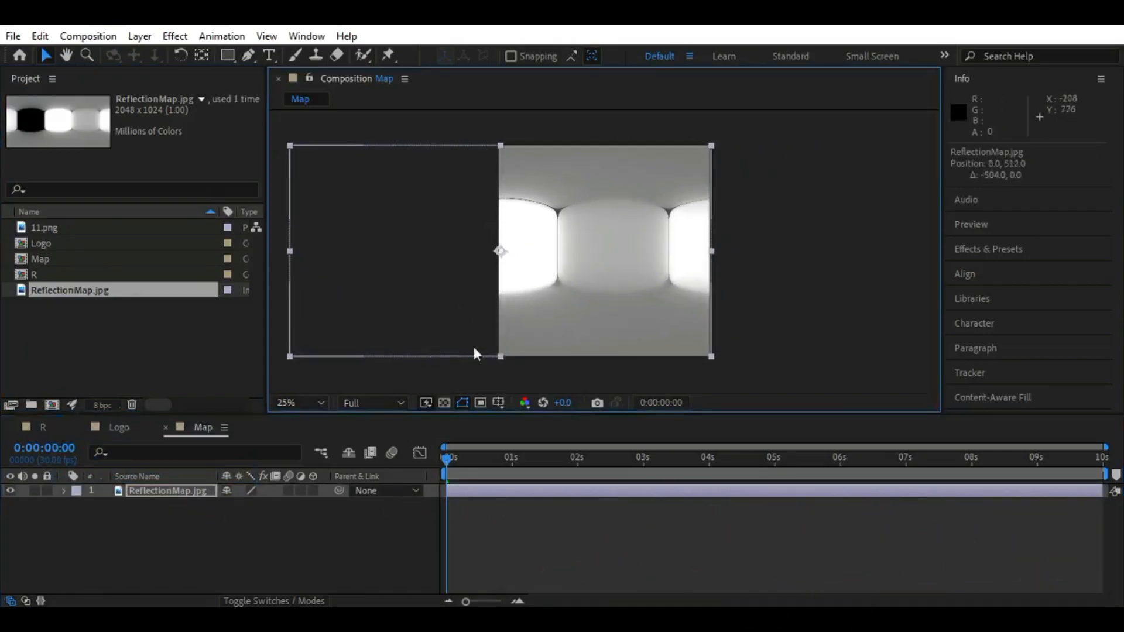
{"action": "left_click", "coordinate": [179, 492]}
{"action": "key", "text": "p"}
{"action": "key", "text": "Right"}
{"action": "key", "text": "Right"}
{"action": "key", "text": "Right"}
{"action": "key", "text": "Right"}
{"action": "left_click", "coordinate": [105, 505]}
At 4 seconds, keyframe the ReflectionMap.jpg layer's X position at 1018
{"action": "left_click_drag", "start_coordinate": [449, 464], "coordinate": [706, 470]}
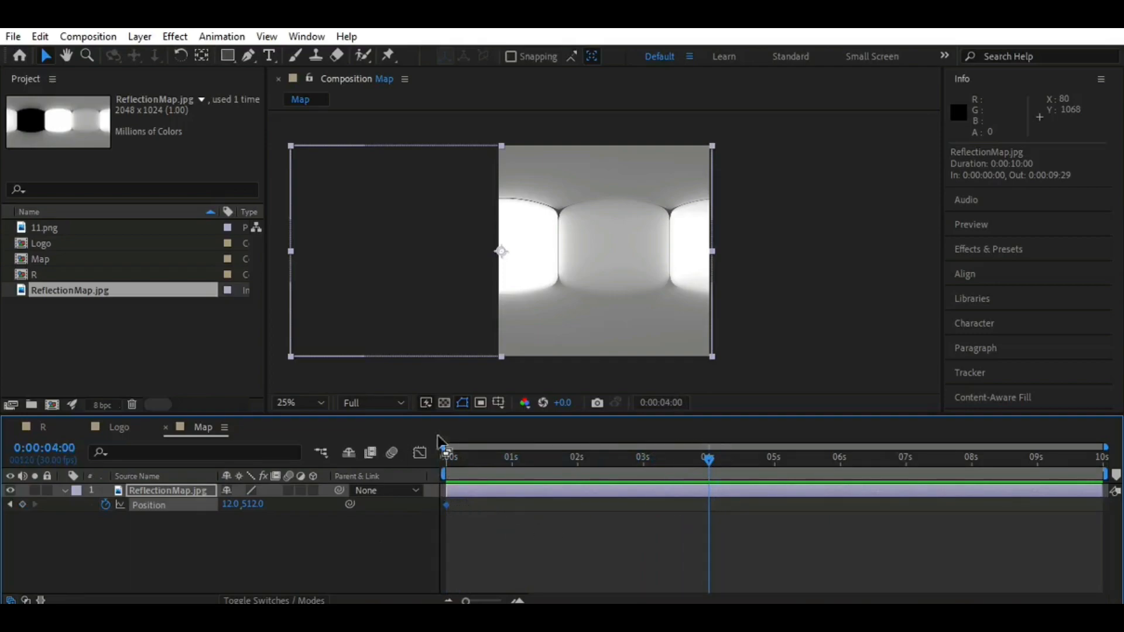
{"action": "left_click", "coordinate": [226, 504]}
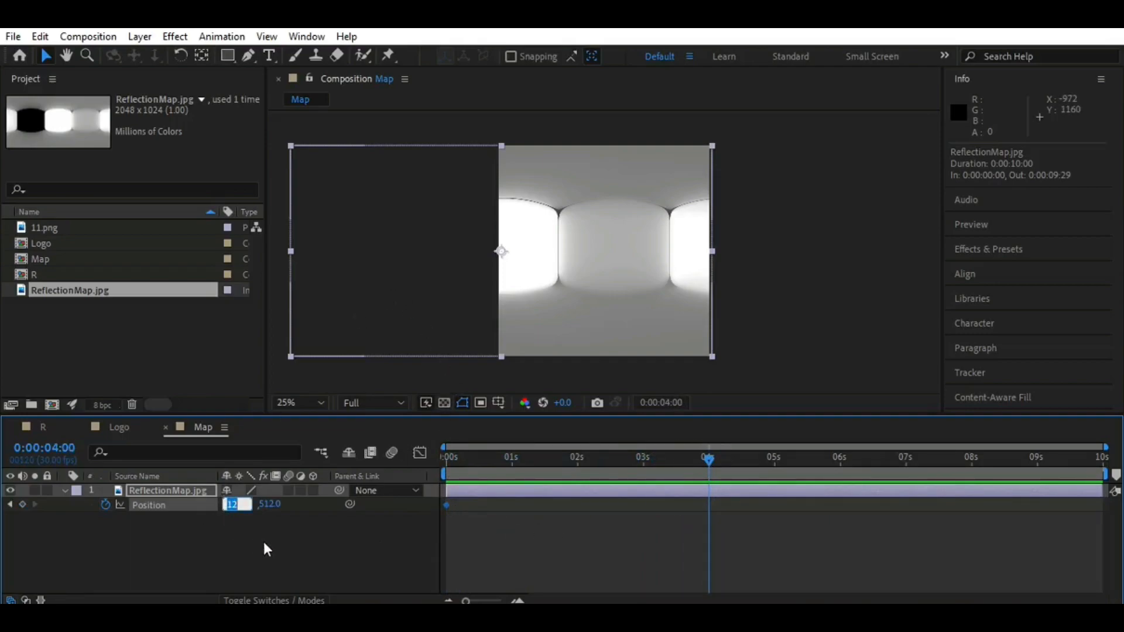
{"action": "key", "text": "Return"}
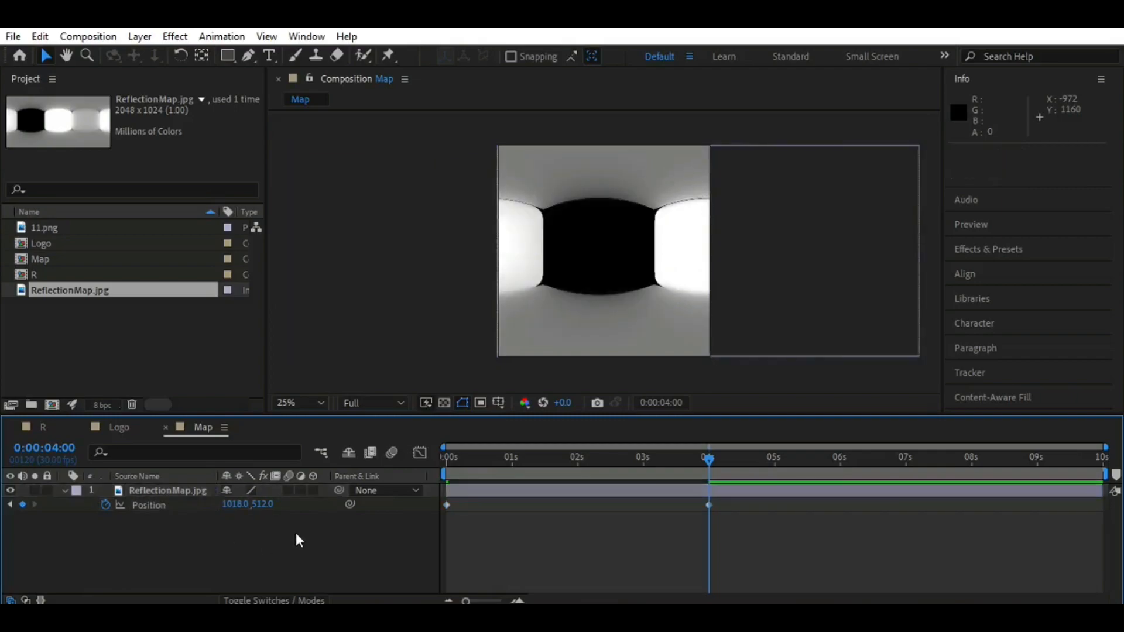
Play back the reflection map's sliding animation from the start, and collapse the layer's properties
{"action": "left_click_drag", "start_coordinate": [709, 465], "coordinate": [439, 471]}
{"action": "key", "text": "space"}
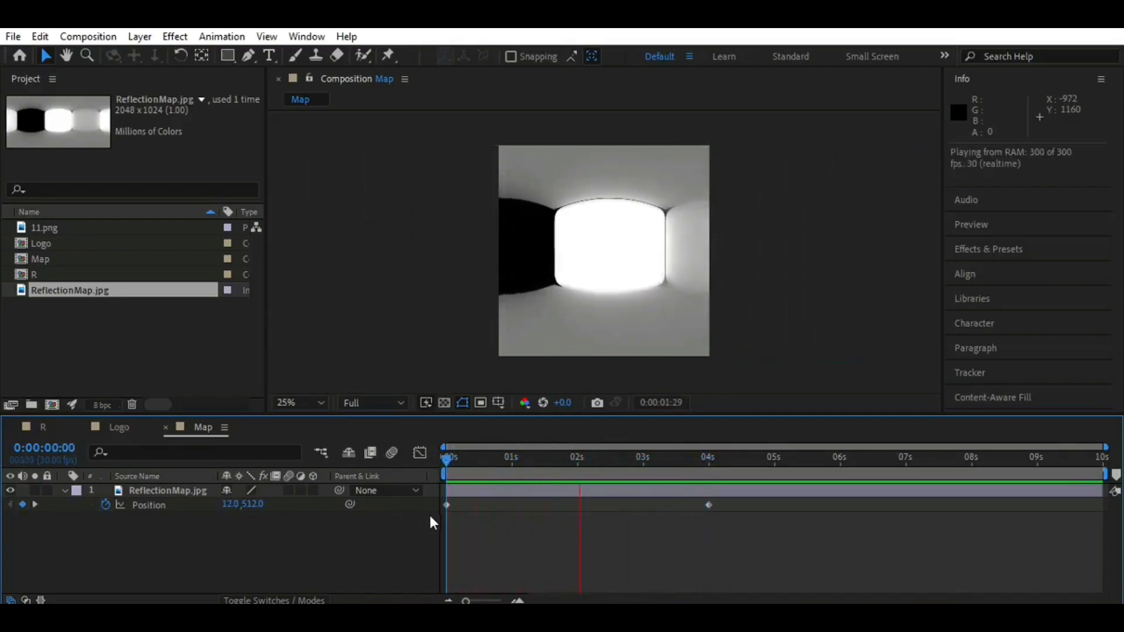
{"action": "key", "text": "space"}
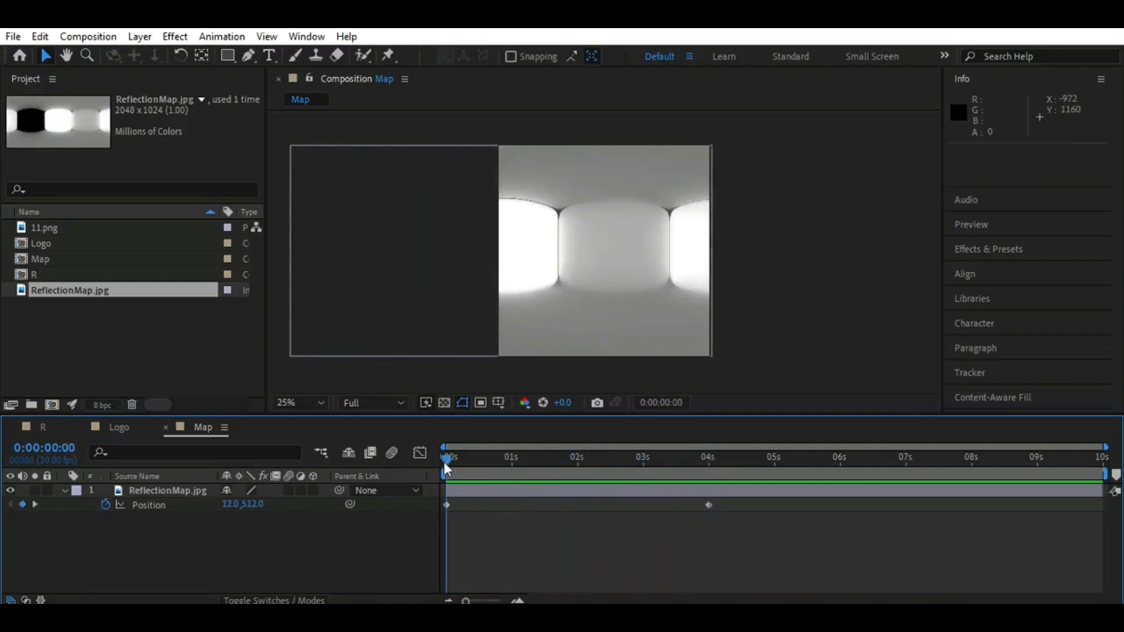
{"action": "left_click", "coordinate": [65, 491]}
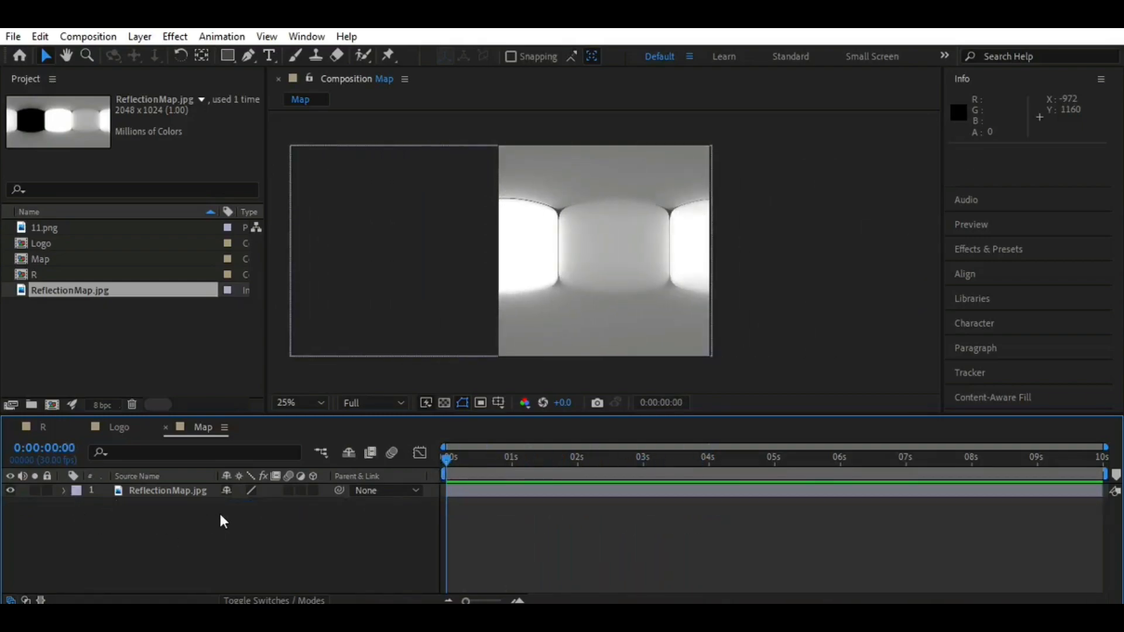
Create a 1024 x 1024 px composition named Ref A
{"action": "left_click", "coordinate": [93, 346]}
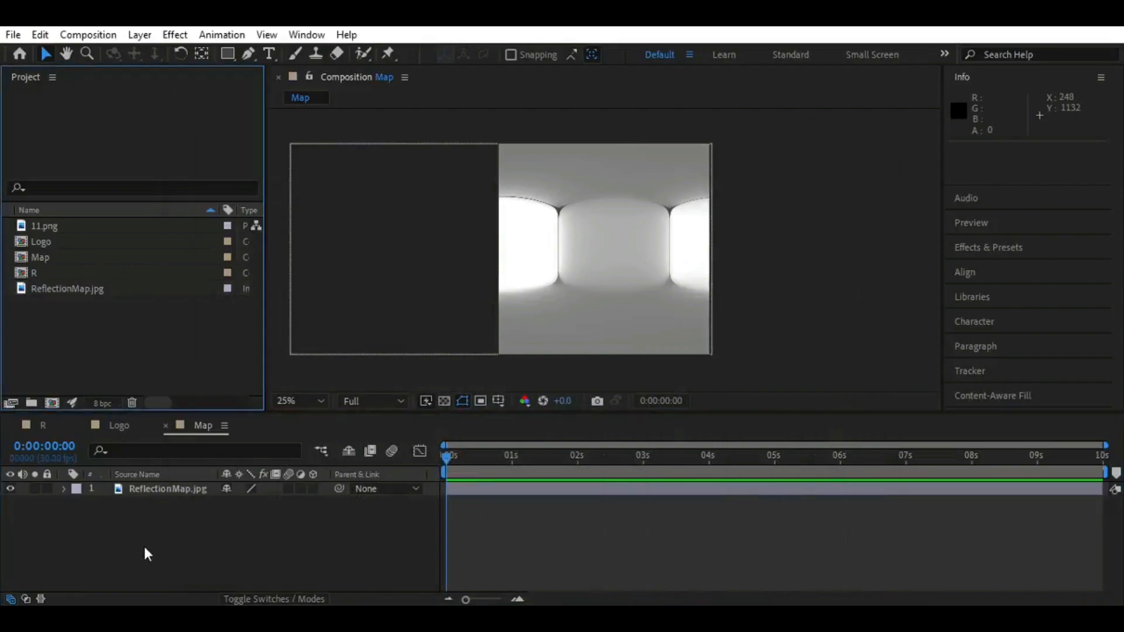
{"action": "left_click", "coordinate": [52, 404]}
{"action": "type", "text": "Ref A"}
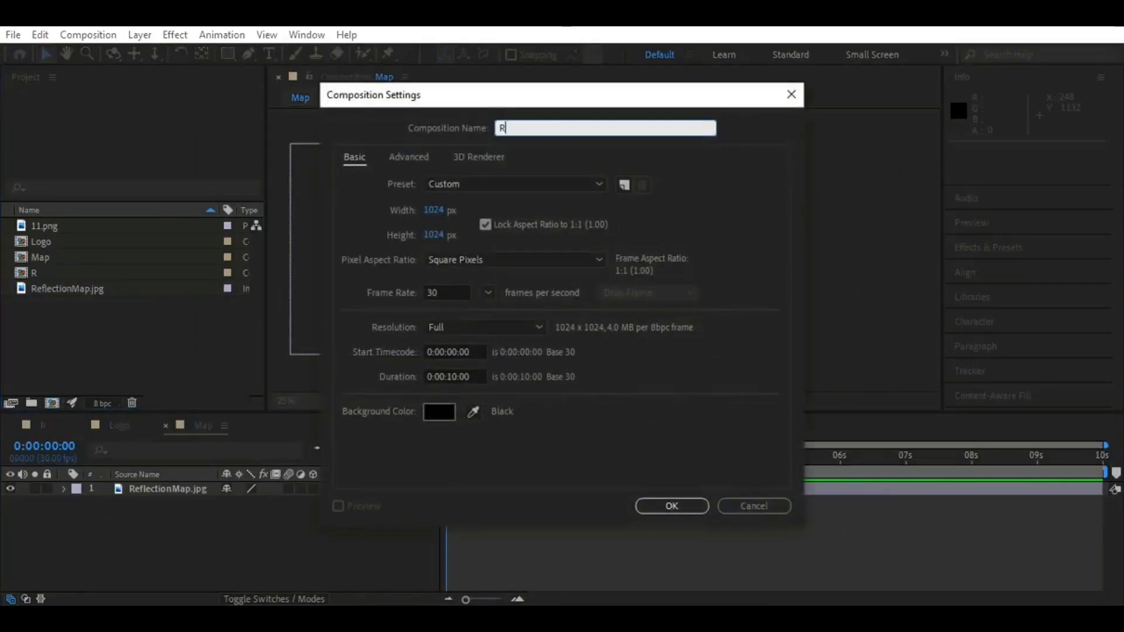
{"action": "left_click", "coordinate": [667, 504]}
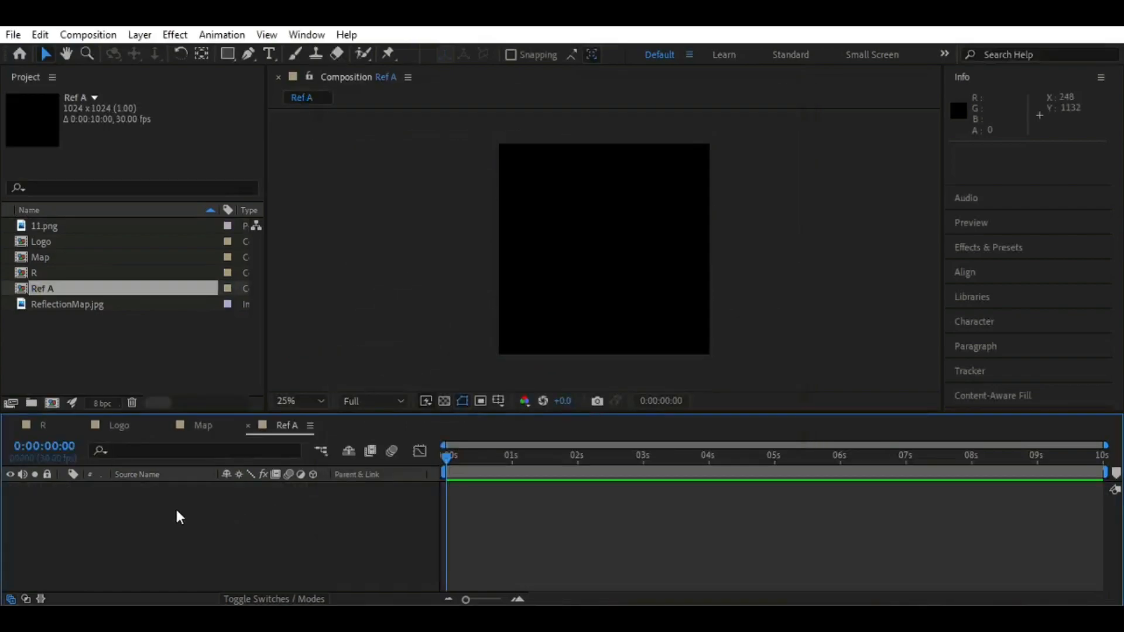
Add the Map composition to Ref A and place the Logo composition above it
{"action": "left_click_drag", "start_coordinate": [88, 260], "coordinate": [107, 505]}
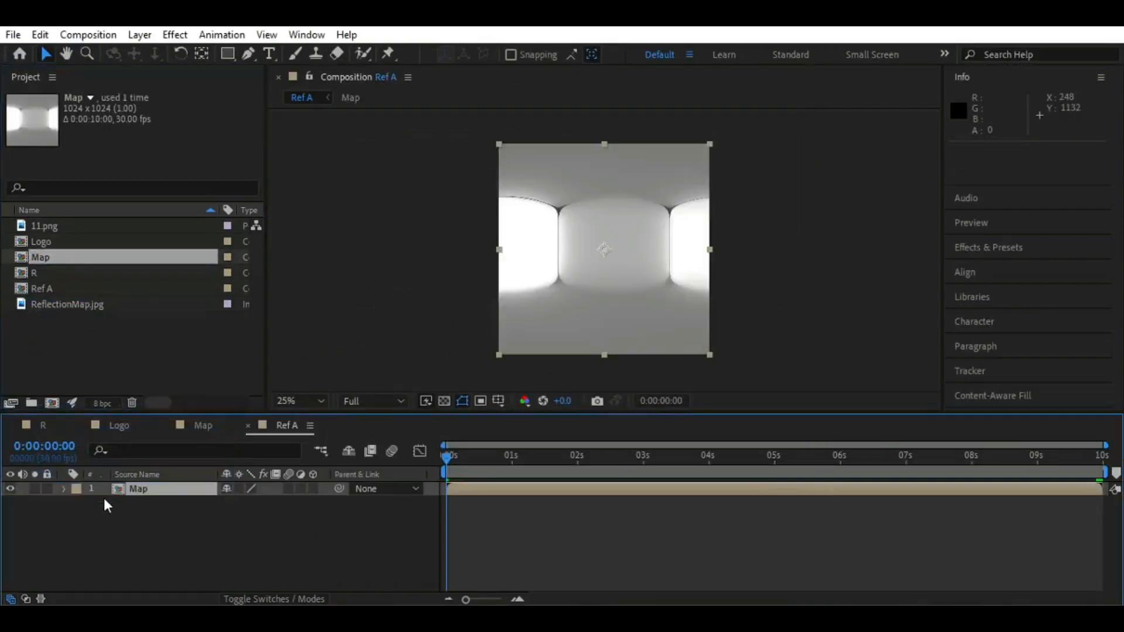
{"action": "left_click", "coordinate": [135, 530]}
{"action": "left_click_drag", "start_coordinate": [72, 243], "coordinate": [141, 489]}
{"action": "left_click", "coordinate": [232, 532]}
Scale the Logo layer in Ref A to 70%
{"action": "left_click", "coordinate": [151, 494]}
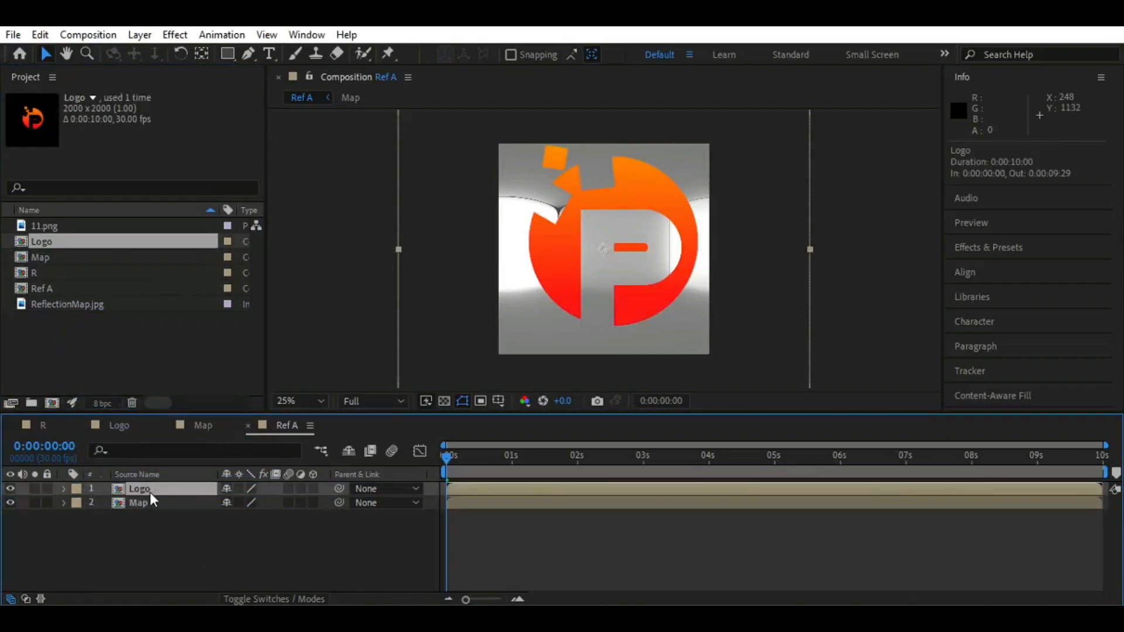
{"action": "key", "text": "s"}
{"action": "left_click", "coordinate": [246, 501]}
{"action": "type", "text": "70"}
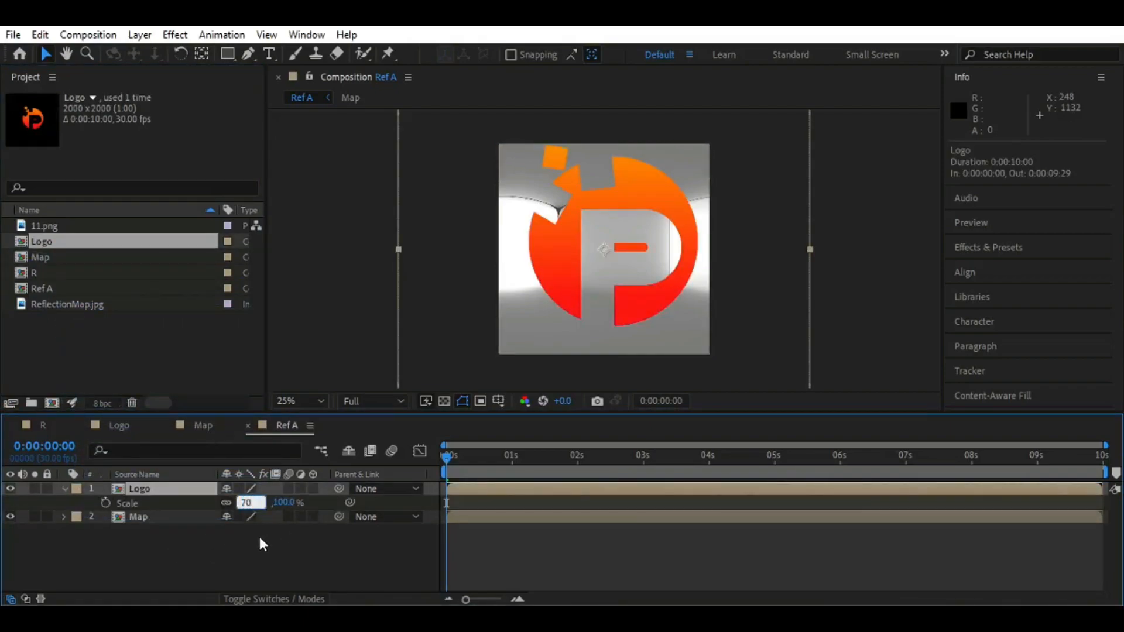
{"action": "key", "text": "Return"}
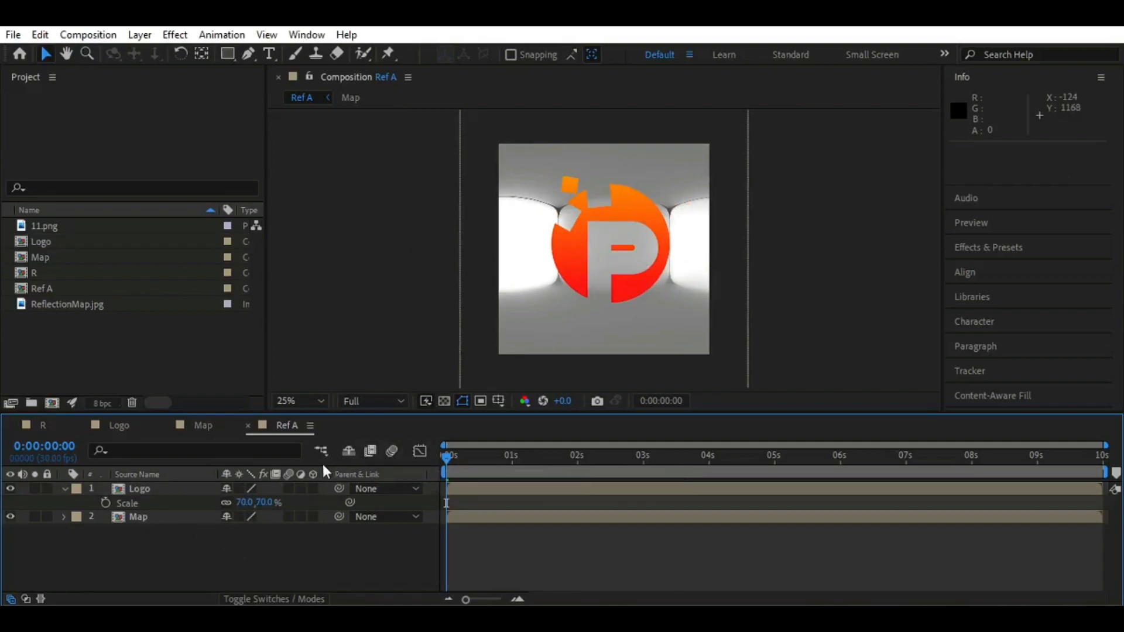
Set the Map layer's track matte to an alpha matte from the Logo layer, and scrub the timeline to check it
{"action": "left_click", "coordinate": [26, 599]}
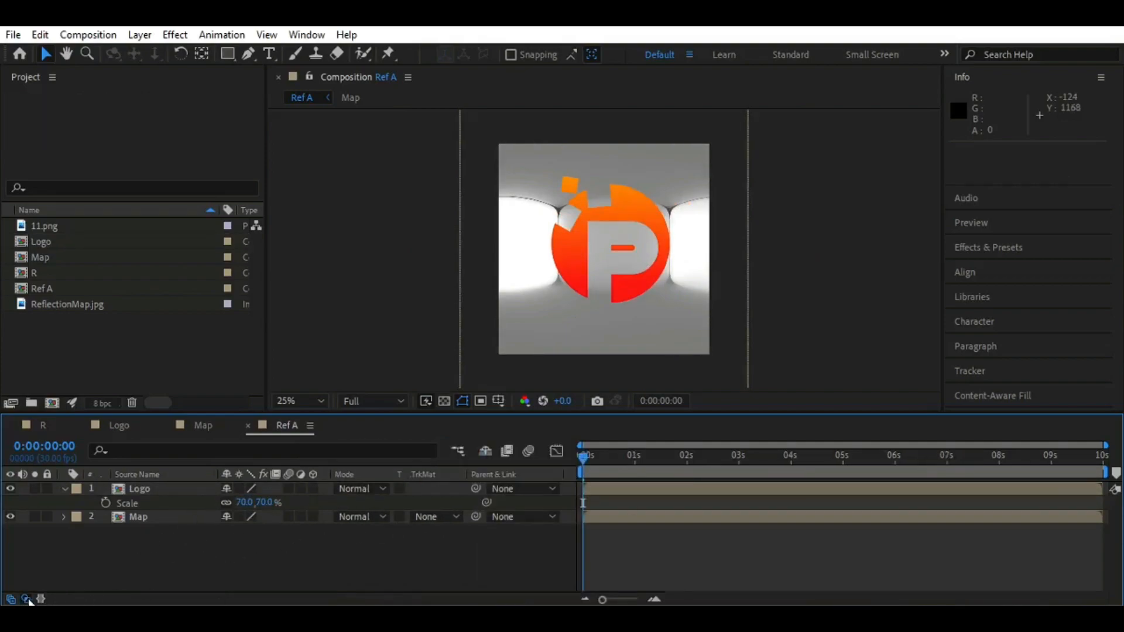
{"action": "left_click", "coordinate": [453, 517]}
{"action": "left_click", "coordinate": [468, 446]}
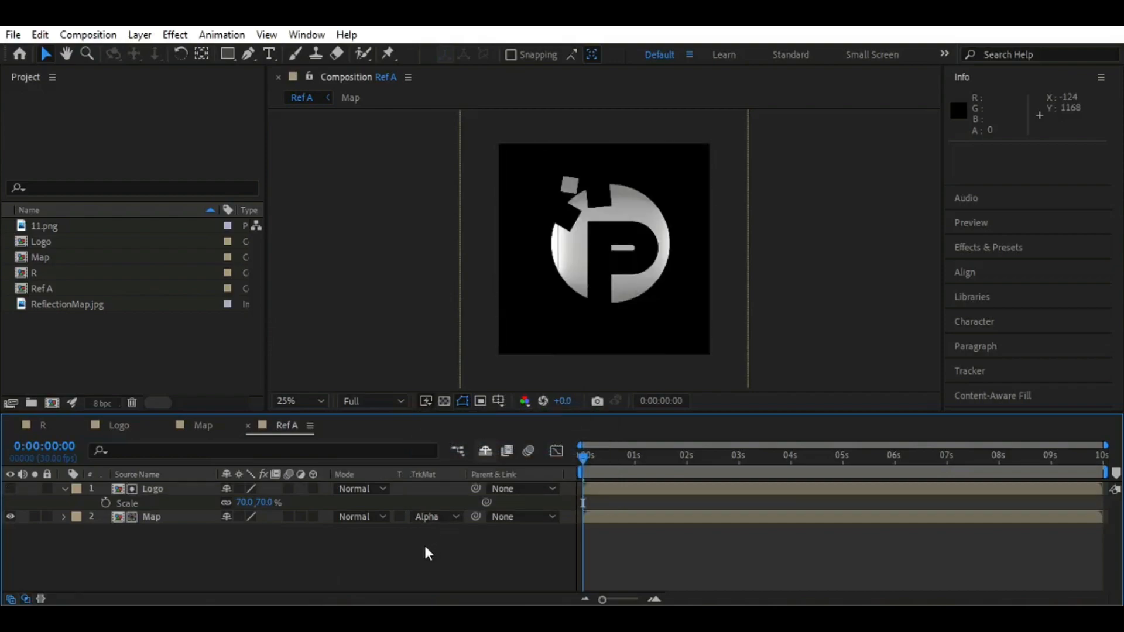
{"action": "left_click_drag", "start_coordinate": [583, 458], "coordinate": [543, 480]}
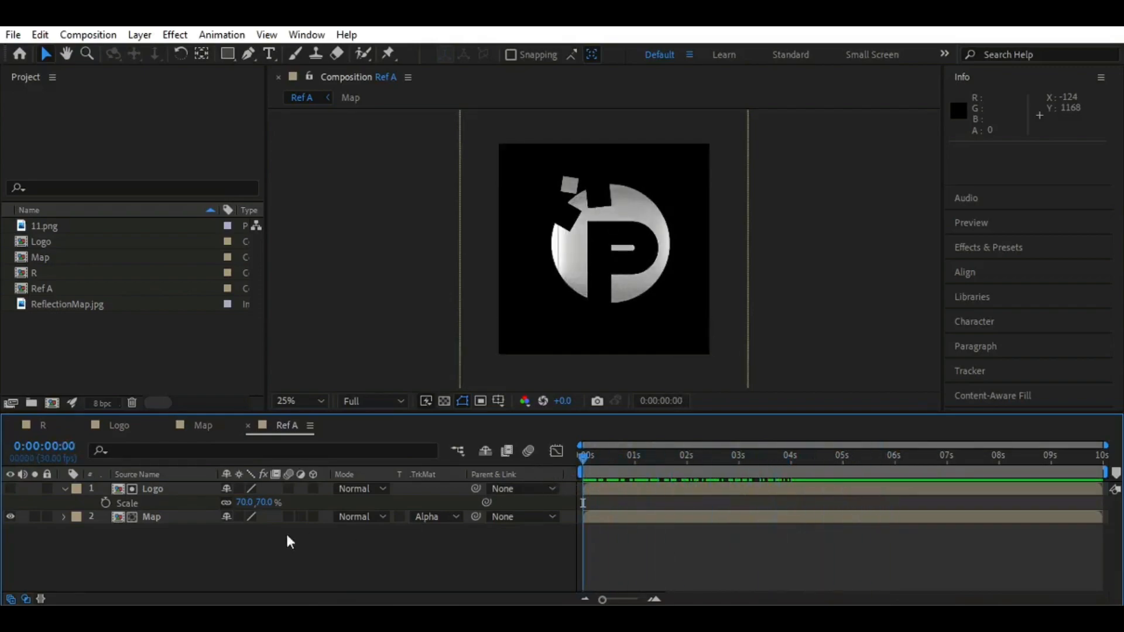
{"action": "left_click", "coordinate": [64, 490]}
Apply the Turbulent Displace effect to the Map layer in Ref A
{"action": "left_click", "coordinate": [181, 504]}
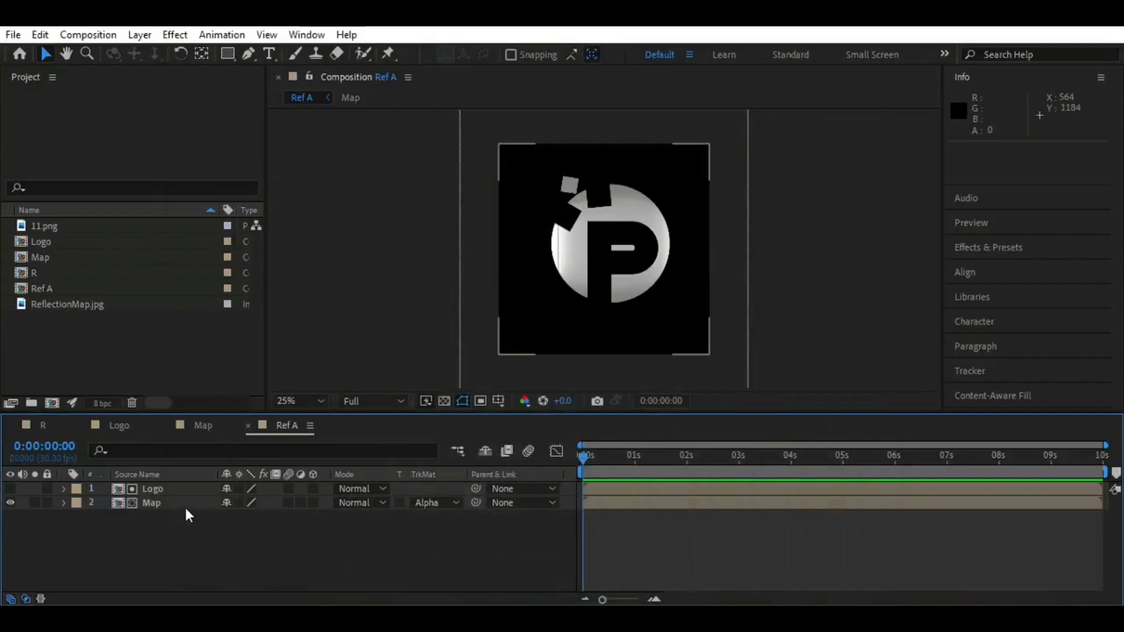
{"action": "left_click_drag", "start_coordinate": [586, 463], "coordinate": [700, 509]}
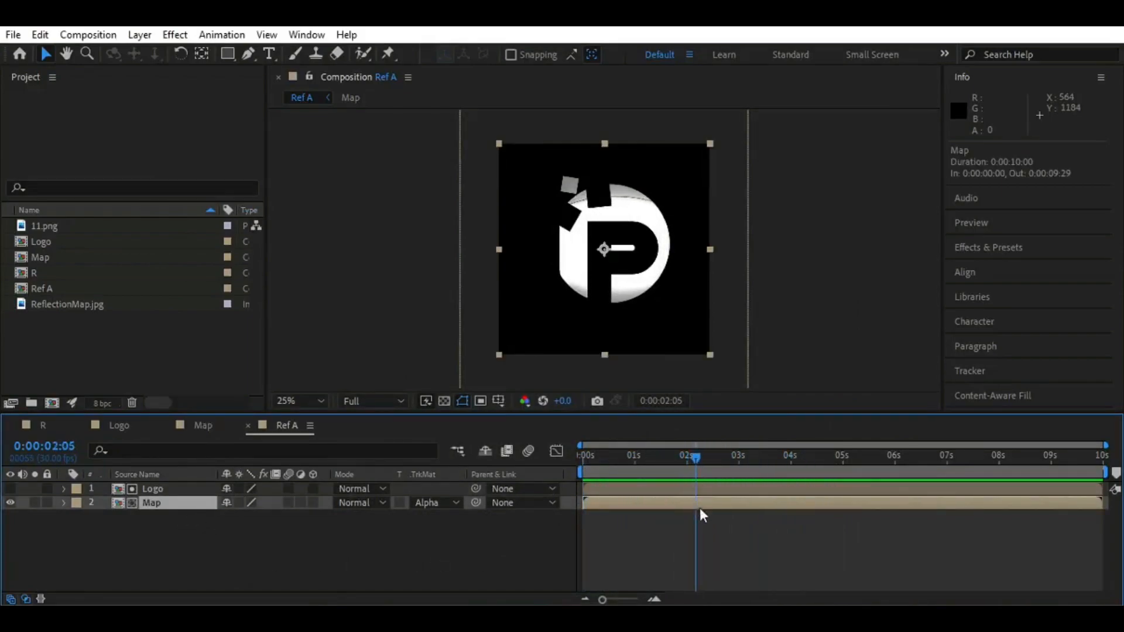
{"action": "left_click", "coordinate": [1009, 246]}
{"action": "left_click", "coordinate": [988, 170]}
{"action": "type", "text": "t"}
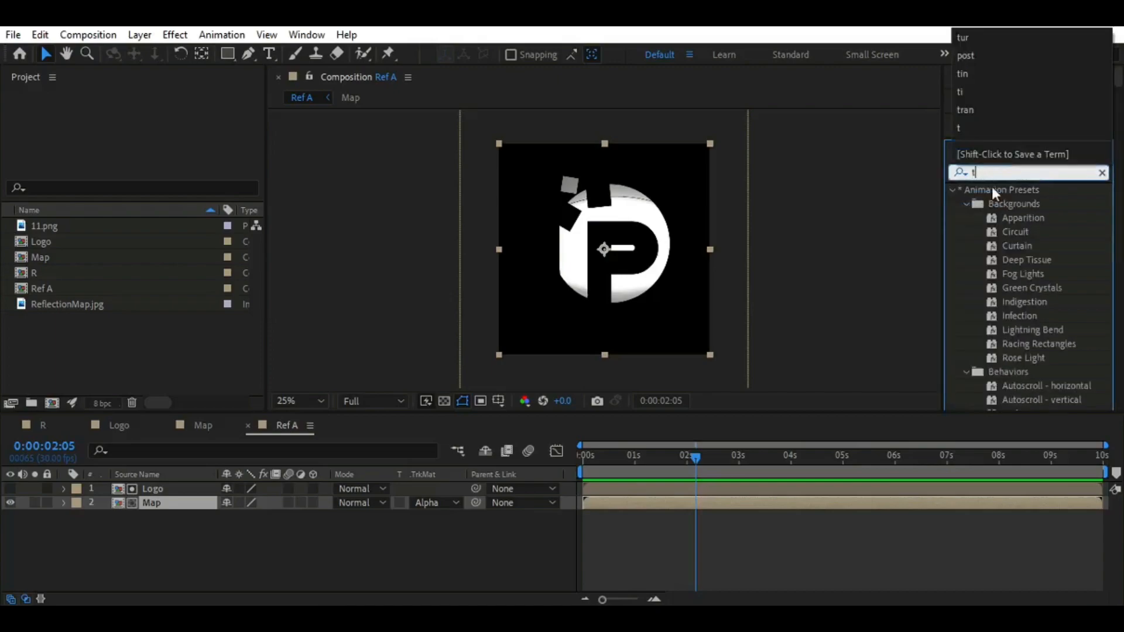
{"action": "type", "text": "ur"}
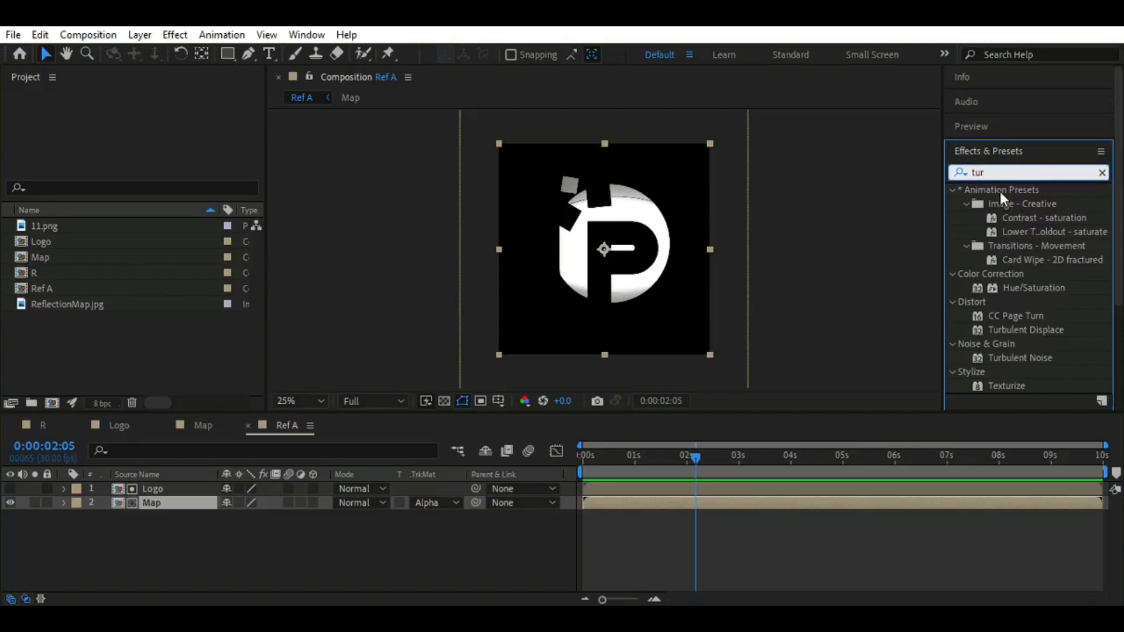
{"action": "type", "text": "b"}
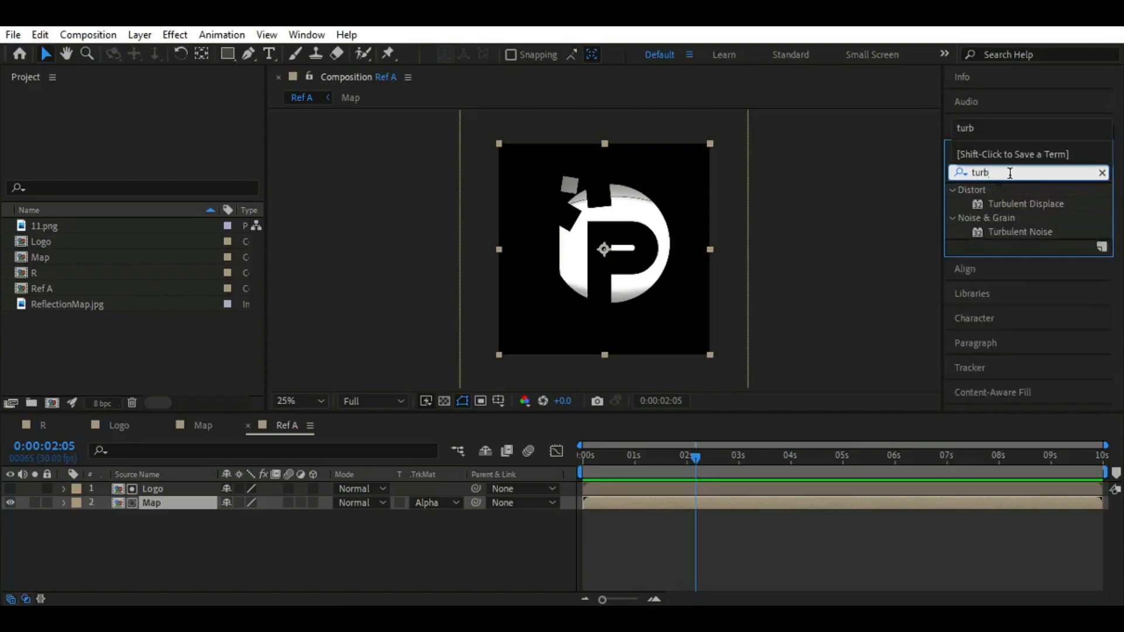
{"action": "double_click", "coordinate": [1027, 204]}
Set Turbulent Displace's amount to 200 and its evolution to -91° on the Map layer, and scrub the timeline to check the distortion
{"action": "left_click", "coordinate": [156, 140]}
{"action": "type", "text": "200"}
{"action": "key", "text": "Return"}
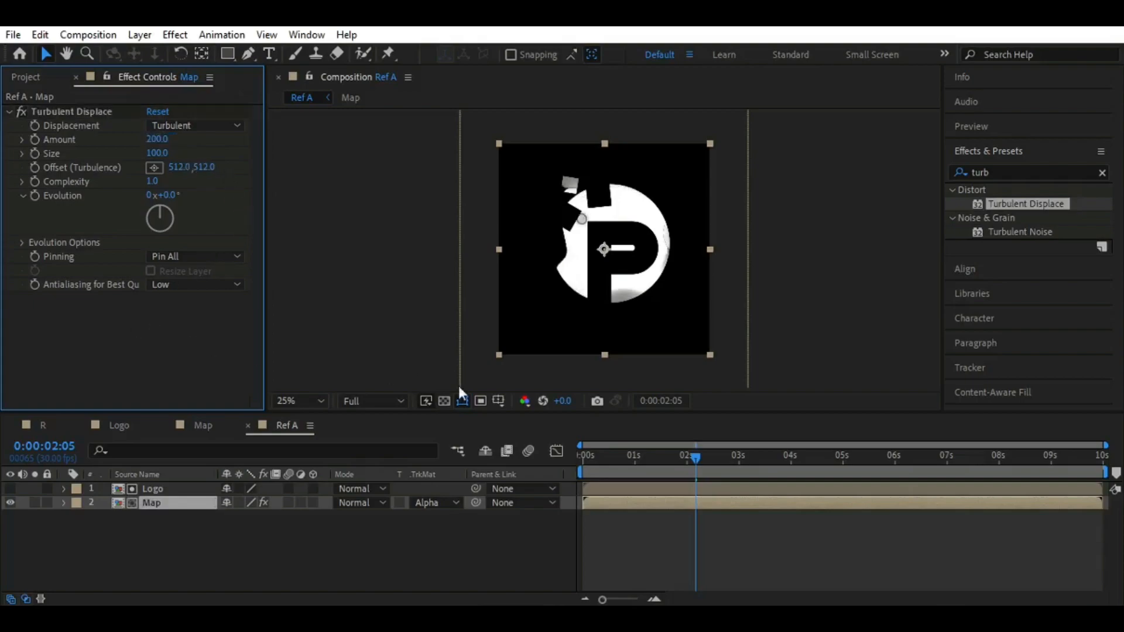
{"action": "left_click_drag", "start_coordinate": [690, 455], "coordinate": [708, 479]}
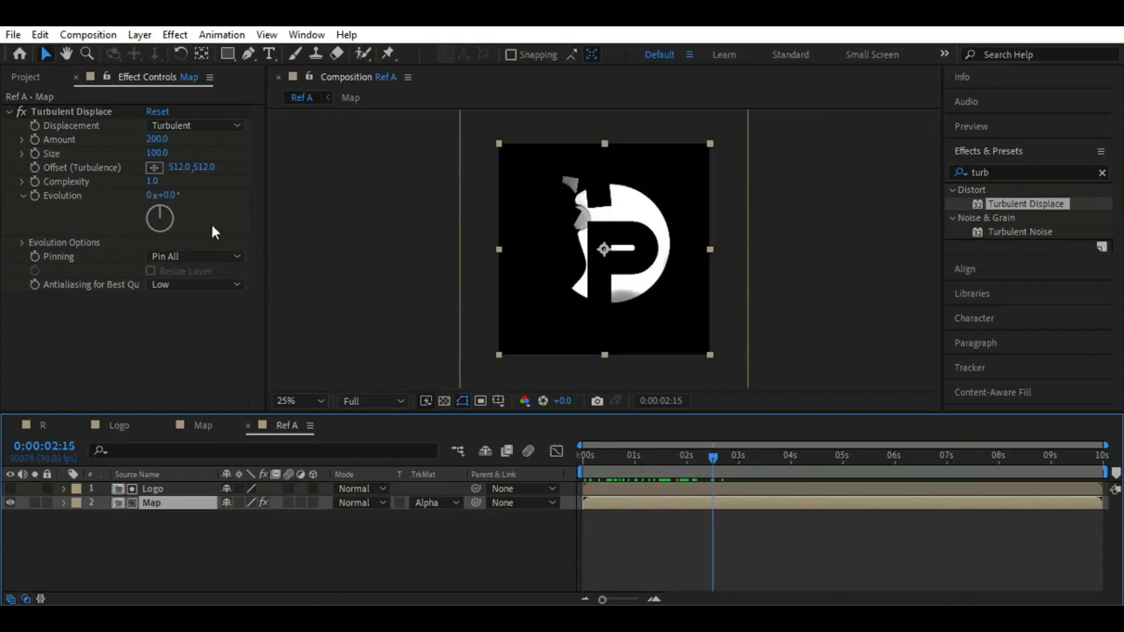
{"action": "left_click_drag", "start_coordinate": [169, 196], "coordinate": [124, 215]}
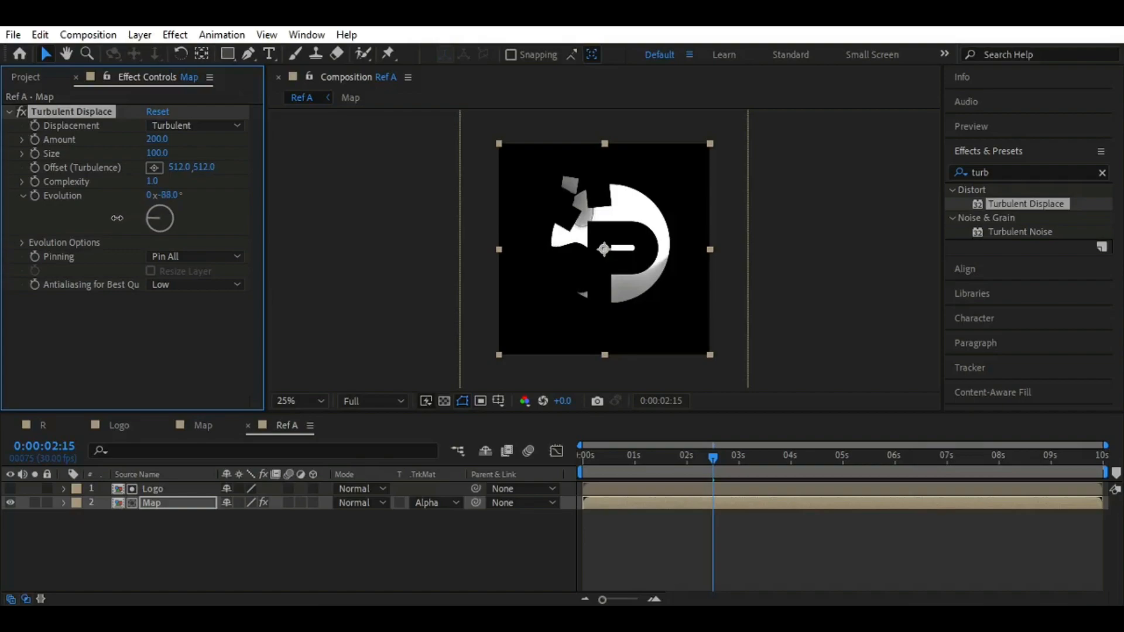
{"action": "left_click_drag", "start_coordinate": [705, 455], "coordinate": [567, 465]}
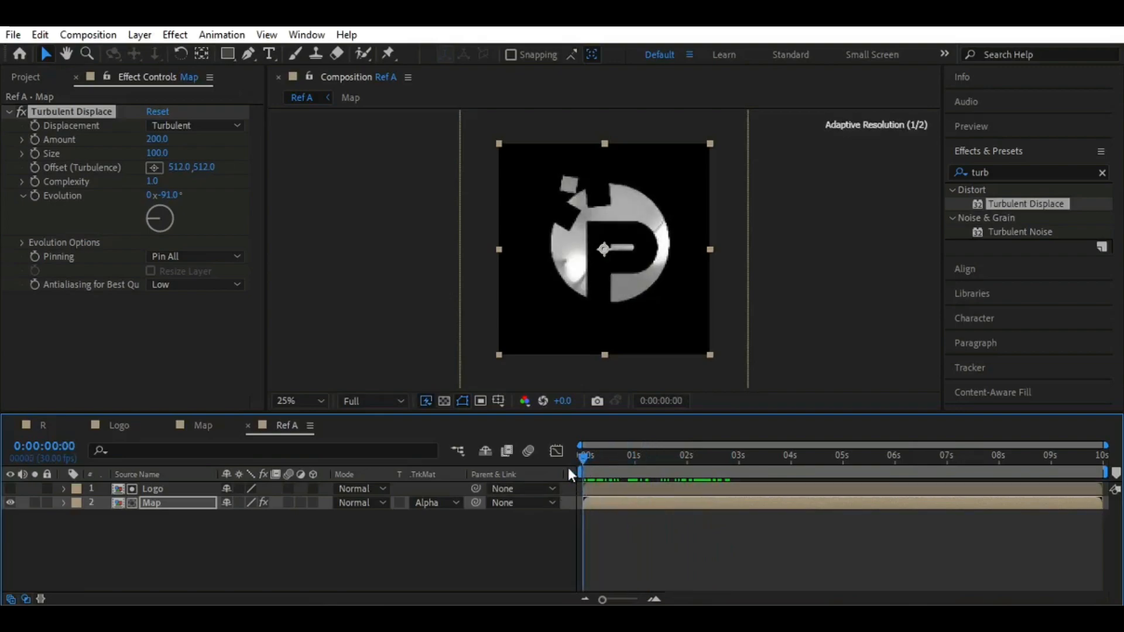
{"action": "left_click", "coordinate": [221, 533]}
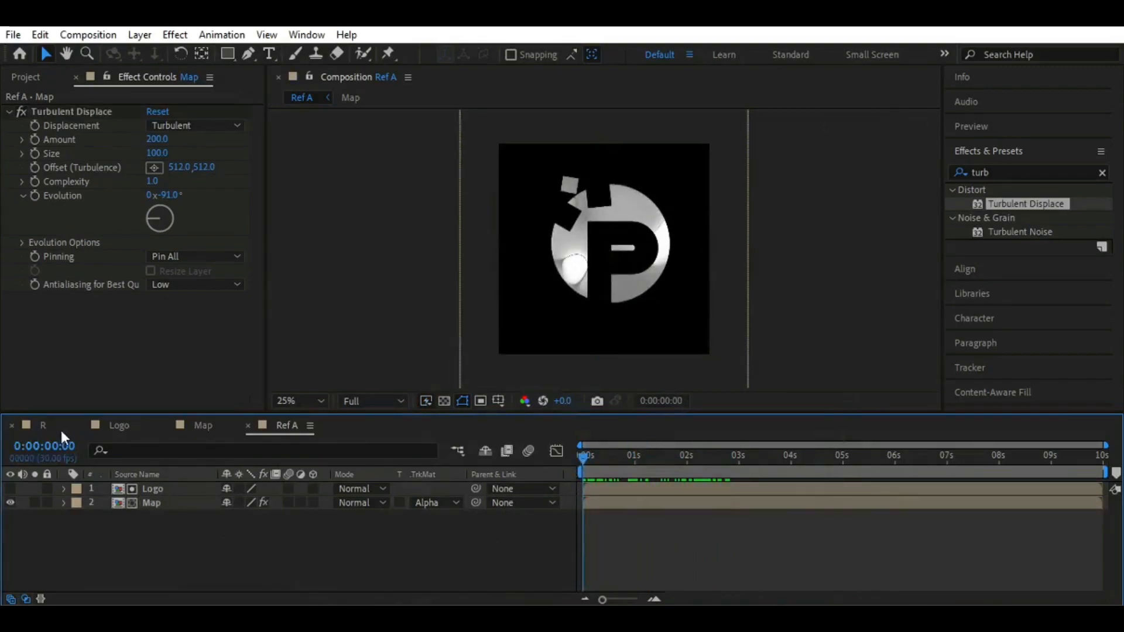
Create a black 2560 x 1440 px solid named BG in the R composition
{"action": "left_click", "coordinate": [43, 425]}
{"action": "left_click", "coordinate": [26, 76]}
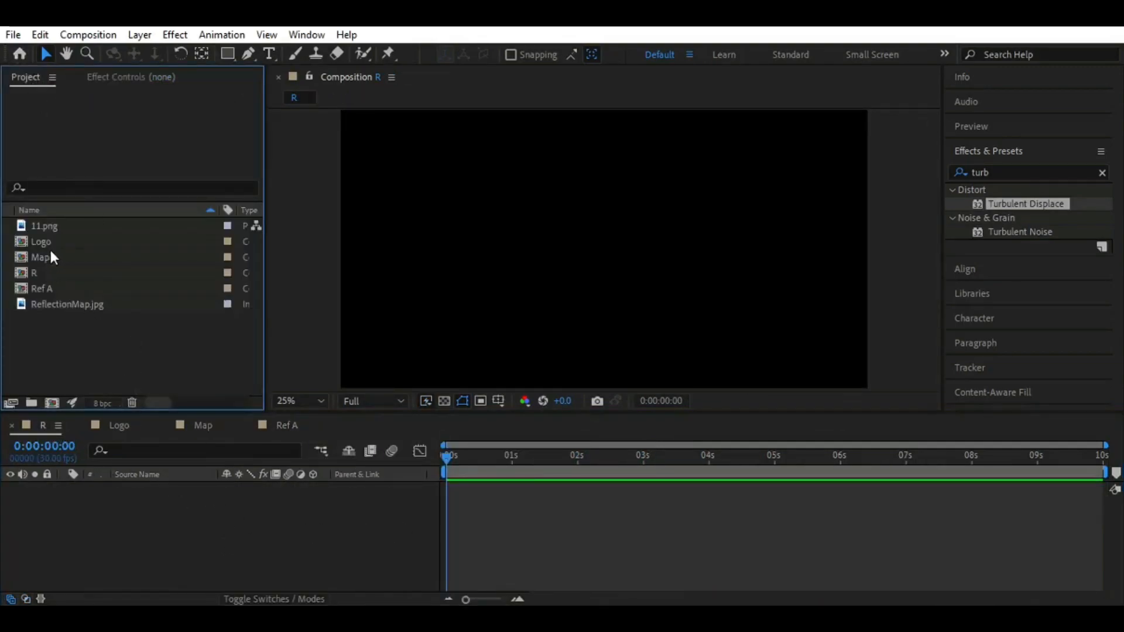
{"action": "left_click", "coordinate": [204, 516]}
{"action": "key", "text": "ctrl+y"}
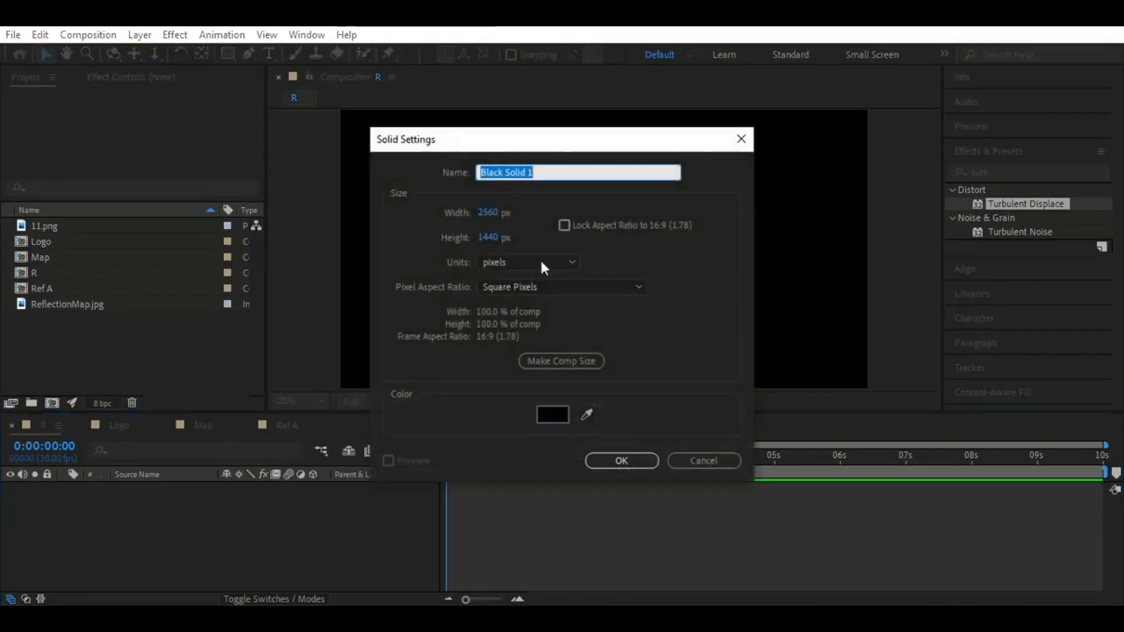
{"action": "type", "text": "BG"}
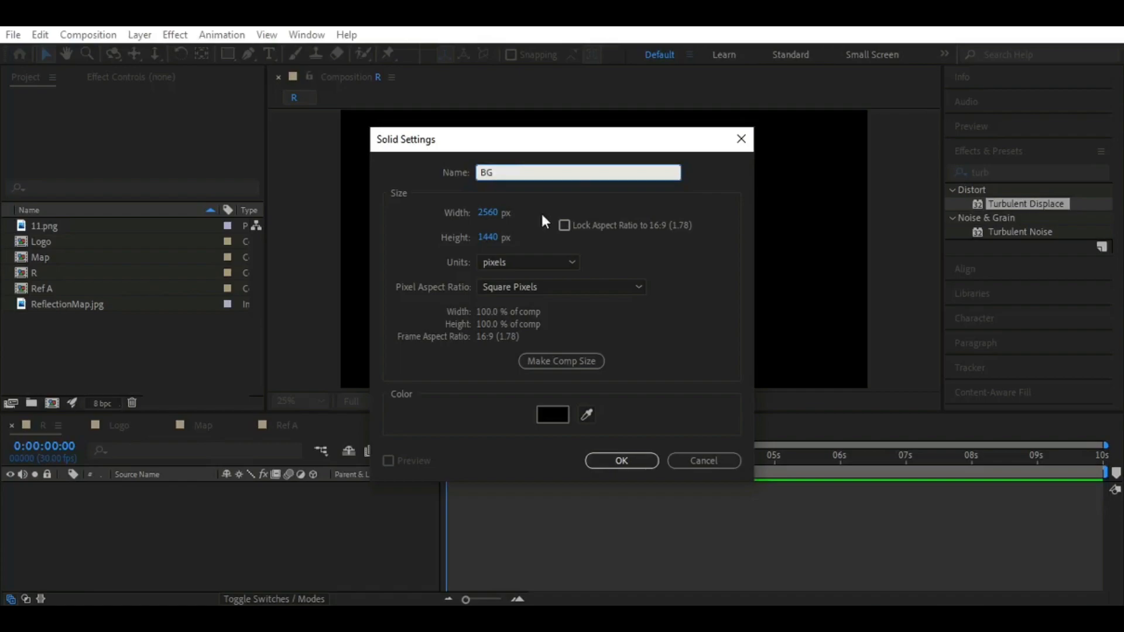
{"action": "left_click", "coordinate": [625, 459]}
Add the Logo composition above the BG layer in R and scale it to 130%
{"action": "left_click", "coordinate": [78, 242]}
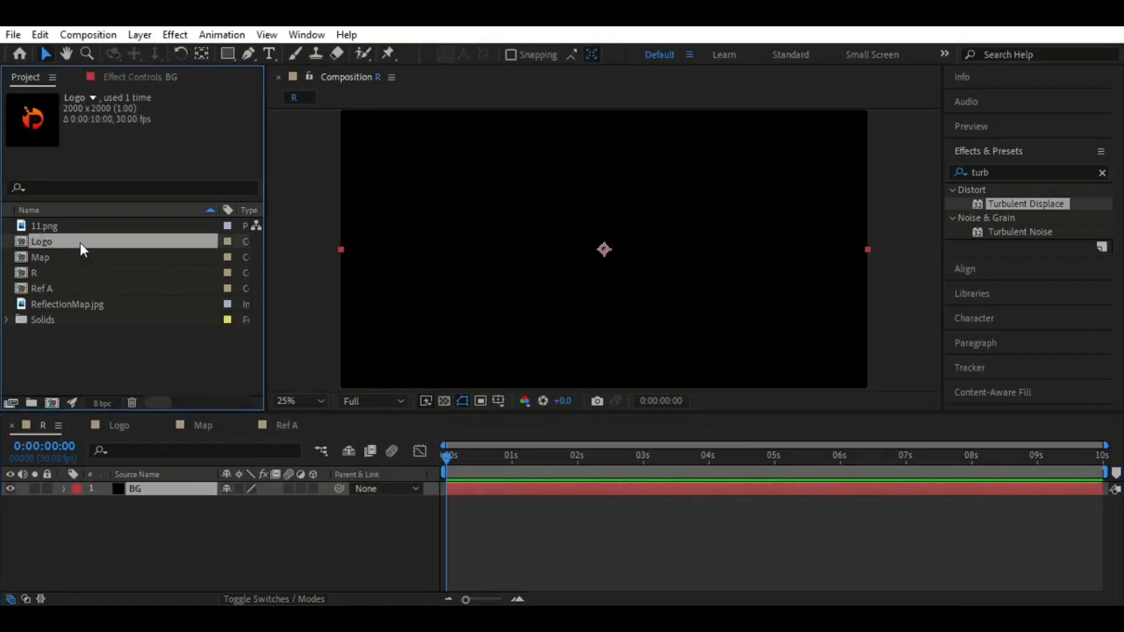
{"action": "left_click_drag", "start_coordinate": [93, 246], "coordinate": [143, 486]}
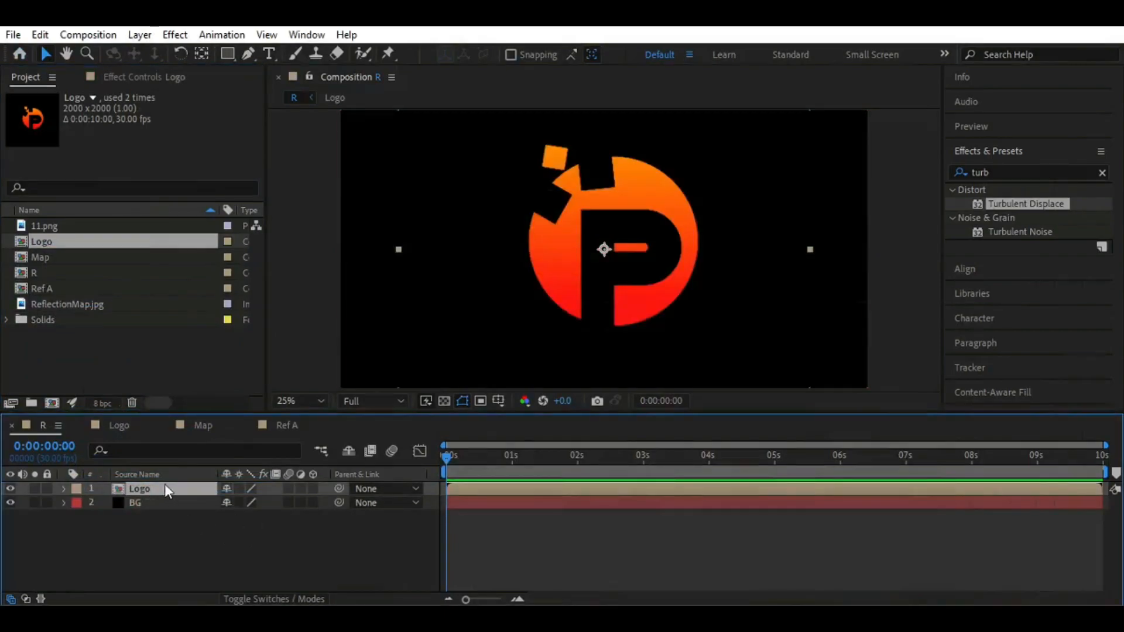
{"action": "key", "text": "s"}
{"action": "left_click", "coordinate": [248, 503]}
{"action": "type", "text": "130"}
{"action": "key", "text": "Return"}
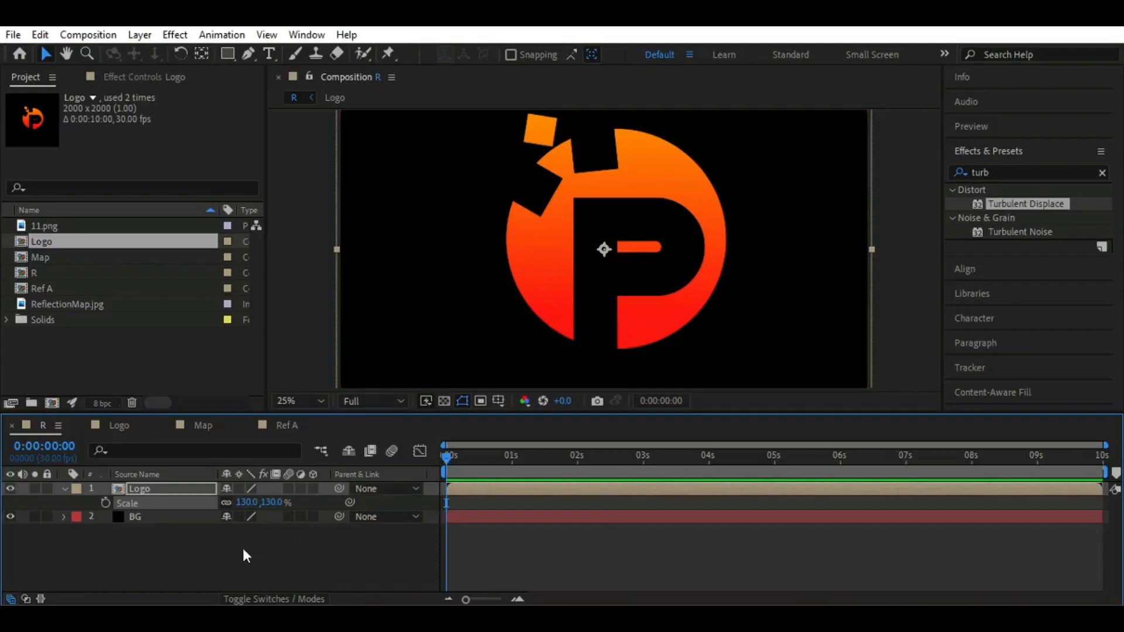
Apply the CC Ball Action effect to the Logo layer in R
{"action": "left_click", "coordinate": [1003, 172]}
{"action": "type", "text": "cc"}
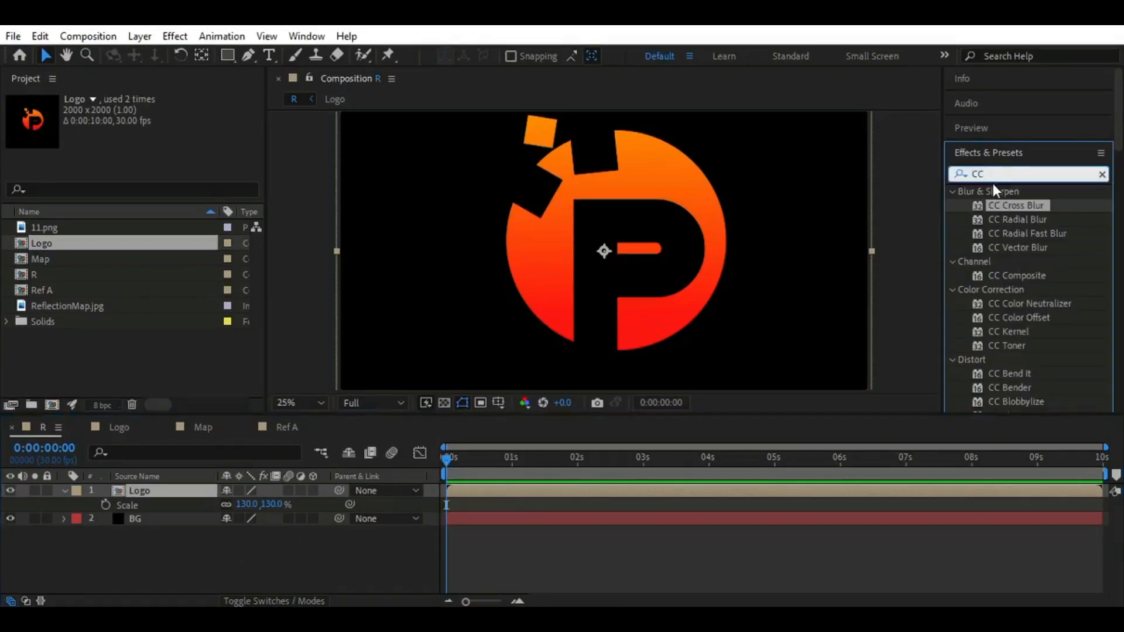
{"action": "type", "text": " b"}
{"action": "double_click", "coordinate": [1016, 261]}
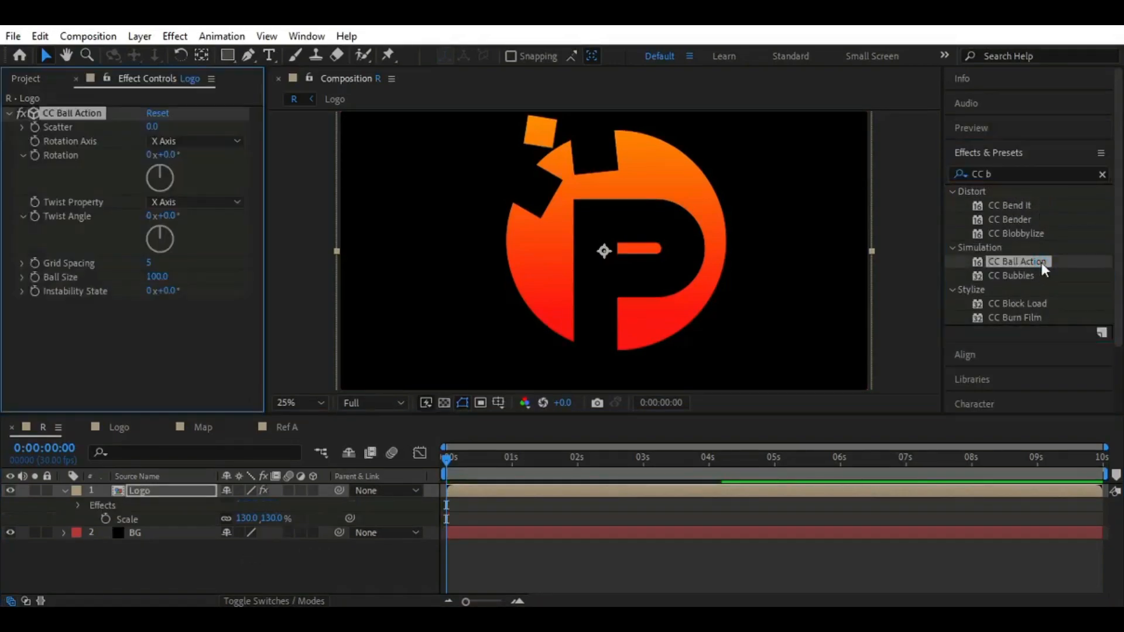
Keyframe CC Ball Action's scatter at 150 at 0:00:01:20
{"action": "left_click_drag", "start_coordinate": [448, 462], "coordinate": [556, 465]}
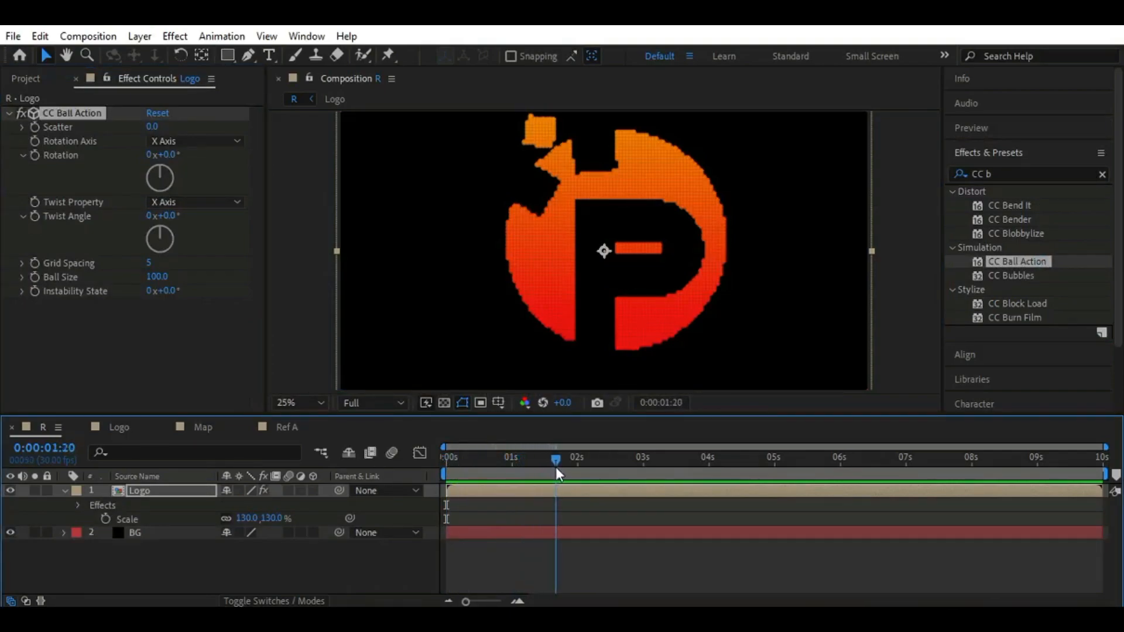
{"action": "left_click", "coordinate": [151, 128]}
{"action": "type", "text": "150"}
{"action": "key", "text": "Return"}
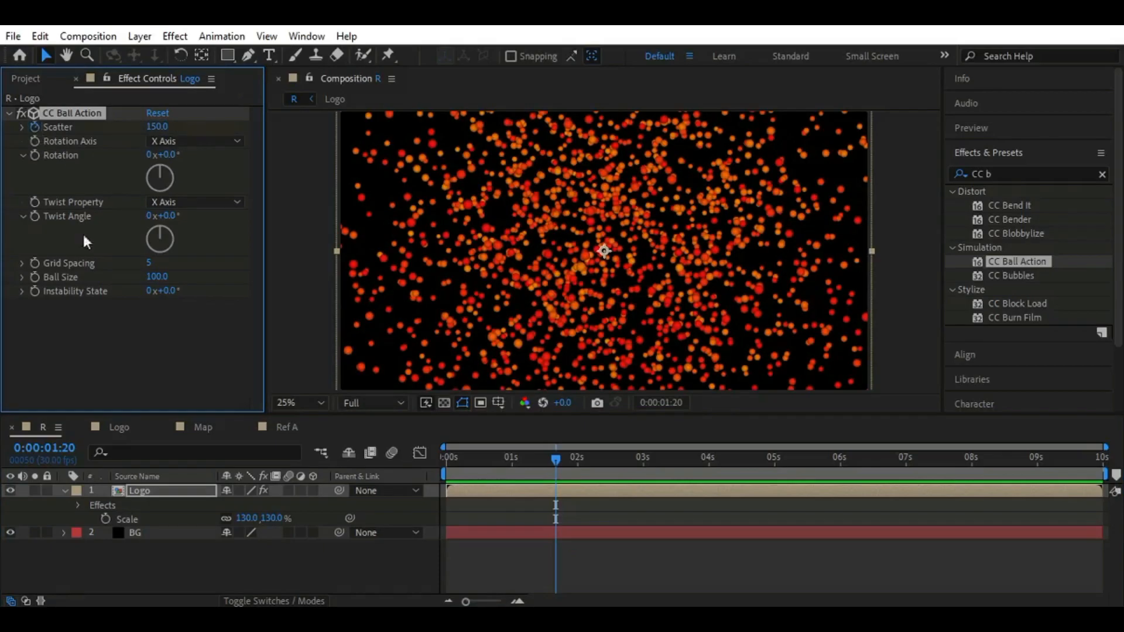
Keyframe the scatter at 600 at 0:00:04:00 and collapse the Logo layer's properties
{"action": "left_click_drag", "start_coordinate": [563, 459], "coordinate": [708, 464]}
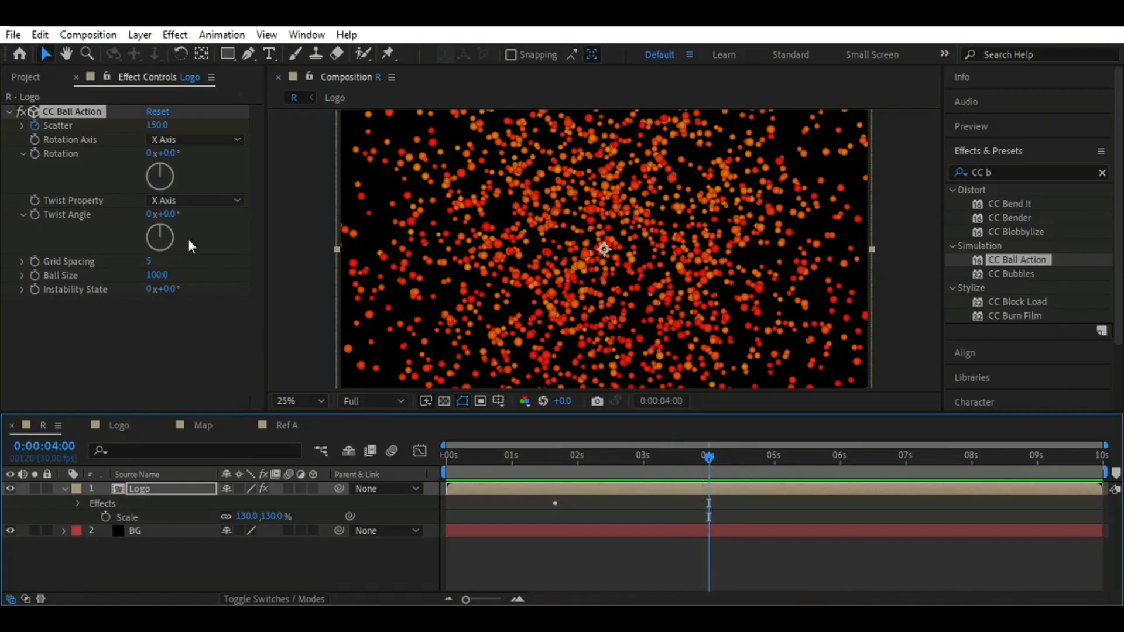
{"action": "left_click", "coordinate": [155, 125]}
{"action": "type", "text": "600"}
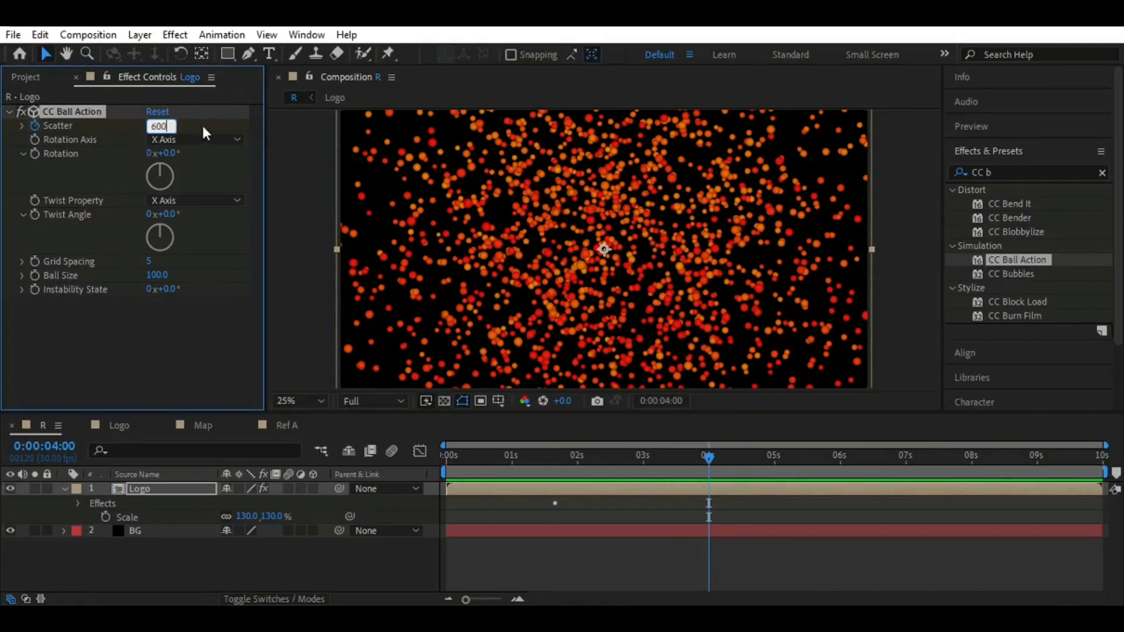
{"action": "key", "text": "Return"}
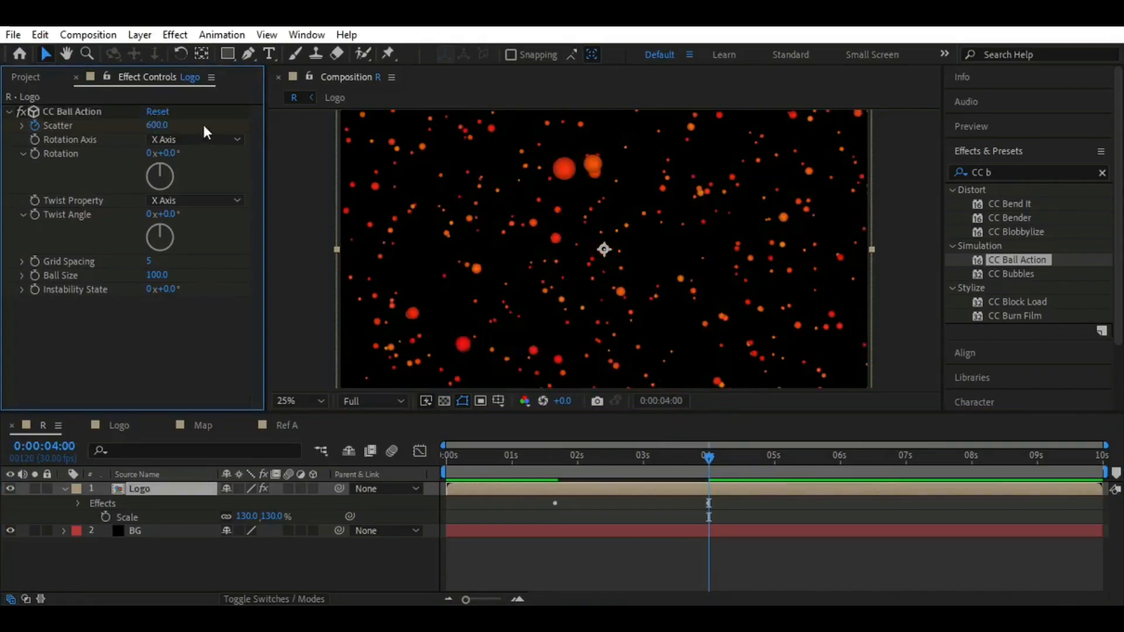
{"action": "left_click", "coordinate": [64, 489]}
Keyframe CC Ball Action's twist angle at 190° at 0:00:00:10
{"action": "left_click_drag", "start_coordinate": [708, 460], "coordinate": [470, 452]}
{"action": "left_click", "coordinate": [168, 216]}
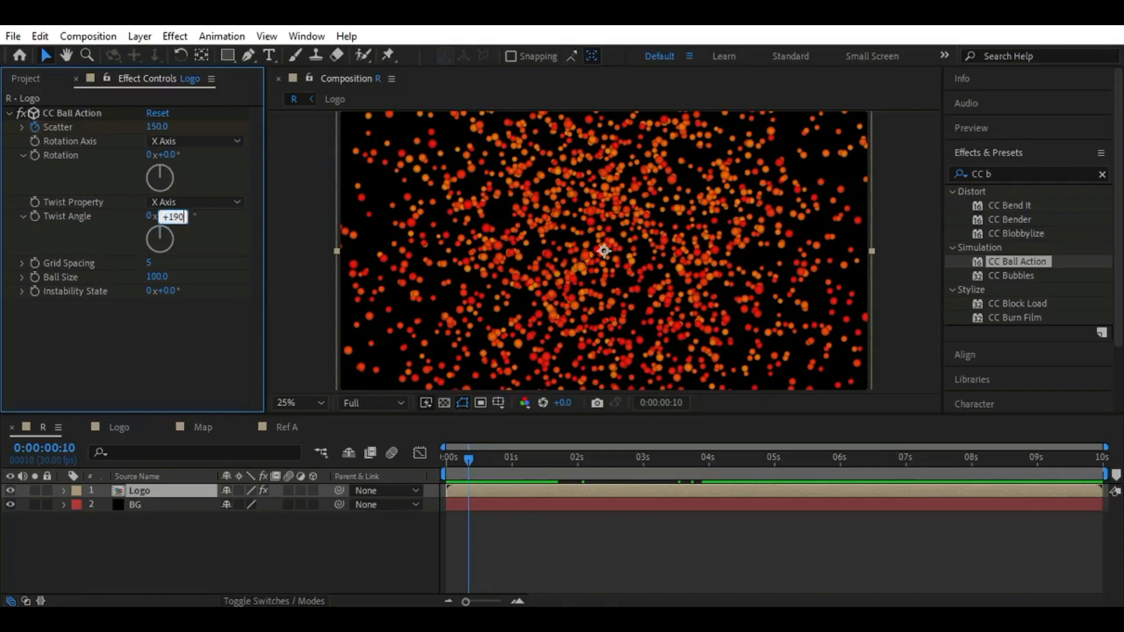
{"action": "type", "text": "190"}
{"action": "key", "text": "Return"}
{"action": "left_click", "coordinate": [34, 216]}
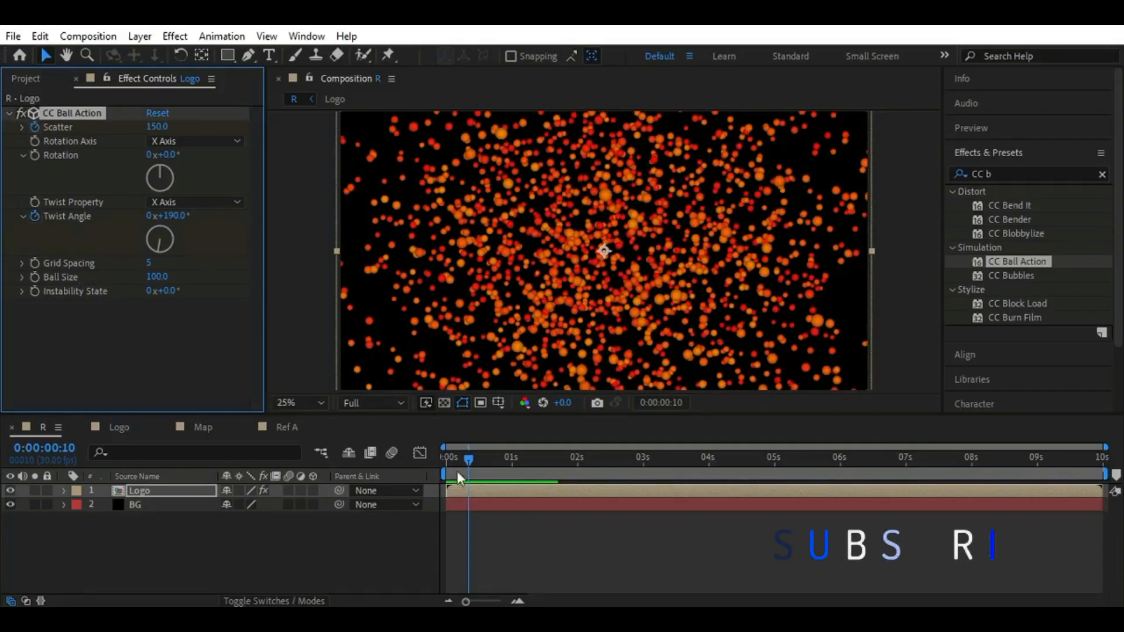
Keyframe the twist angle at 0° at 0:00:02:15
{"action": "left_click_drag", "start_coordinate": [467, 458], "coordinate": [611, 460]}
{"action": "left_click", "coordinate": [169, 216]}
{"action": "type", "text": "0"}
{"action": "key", "text": "Return"}
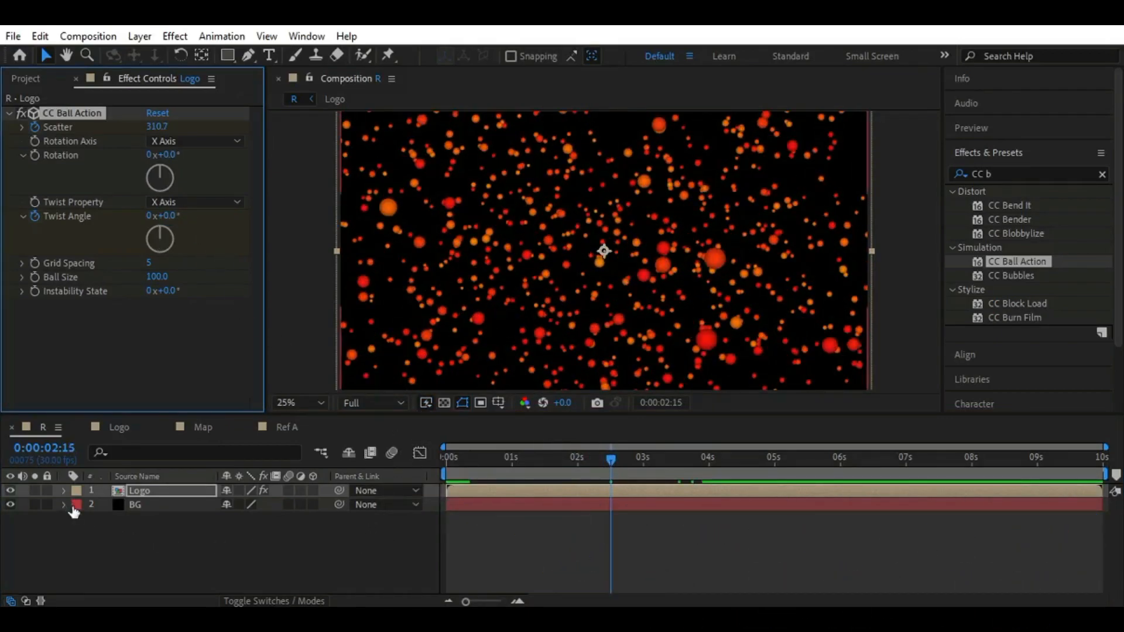
Set CC Ball Action's ball size to 12 at 0:00:01:00 without a keyframe
{"action": "left_click_drag", "start_coordinate": [609, 460], "coordinate": [512, 458]}
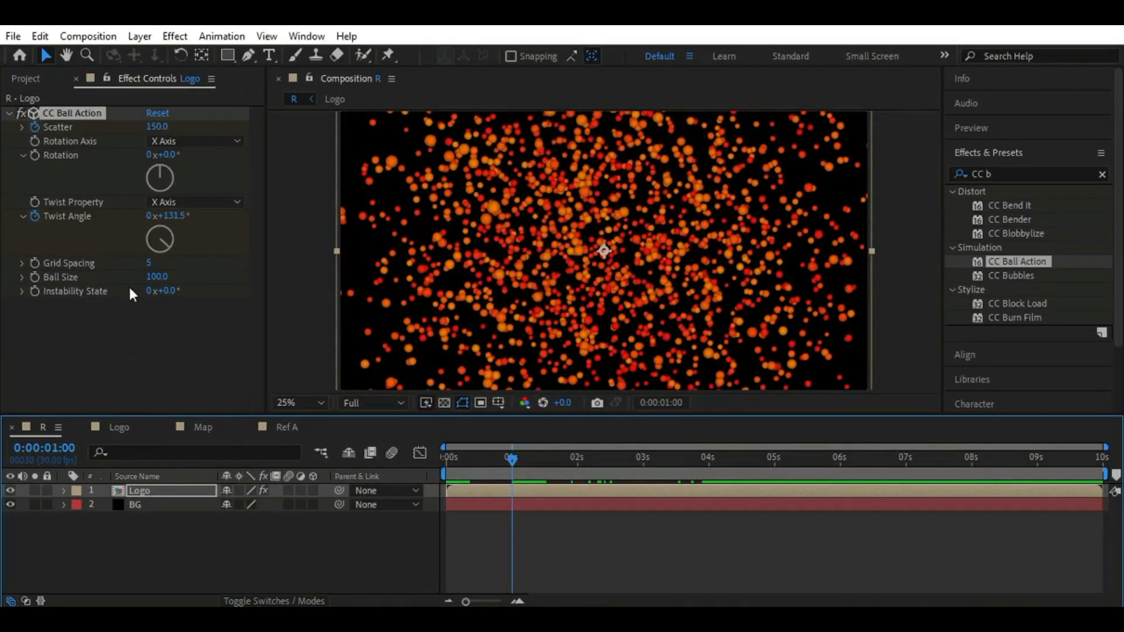
{"action": "left_click", "coordinate": [158, 276]}
{"action": "key", "text": "Return"}
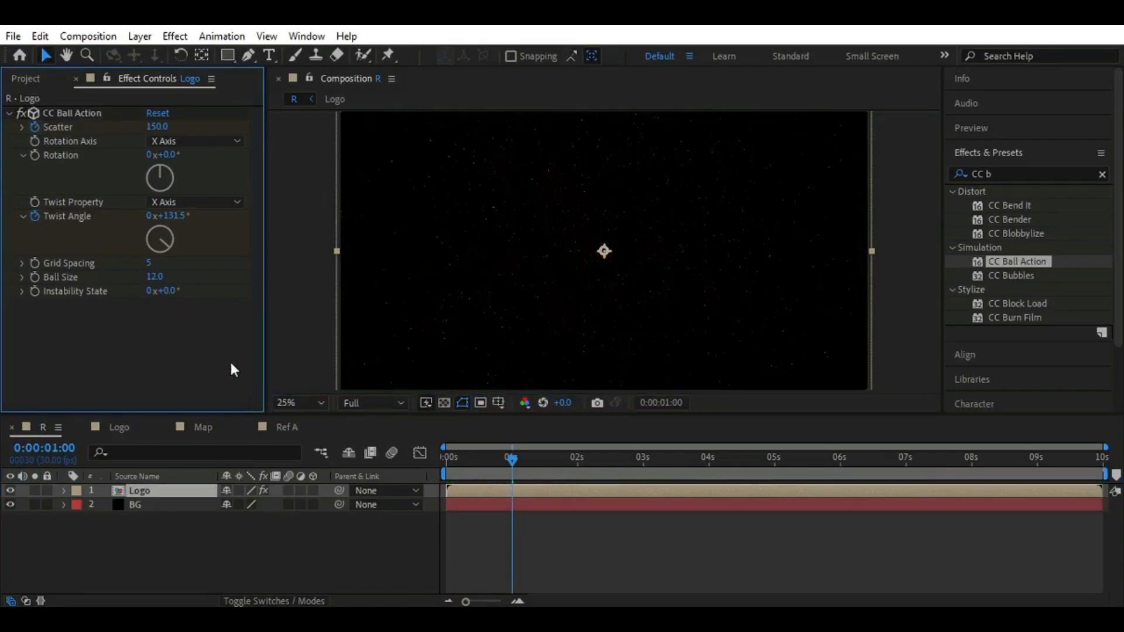
Set the ball size to 20 at 0:00:02:00 and turn on its keyframing
{"action": "left_click_drag", "start_coordinate": [511, 464], "coordinate": [578, 461]}
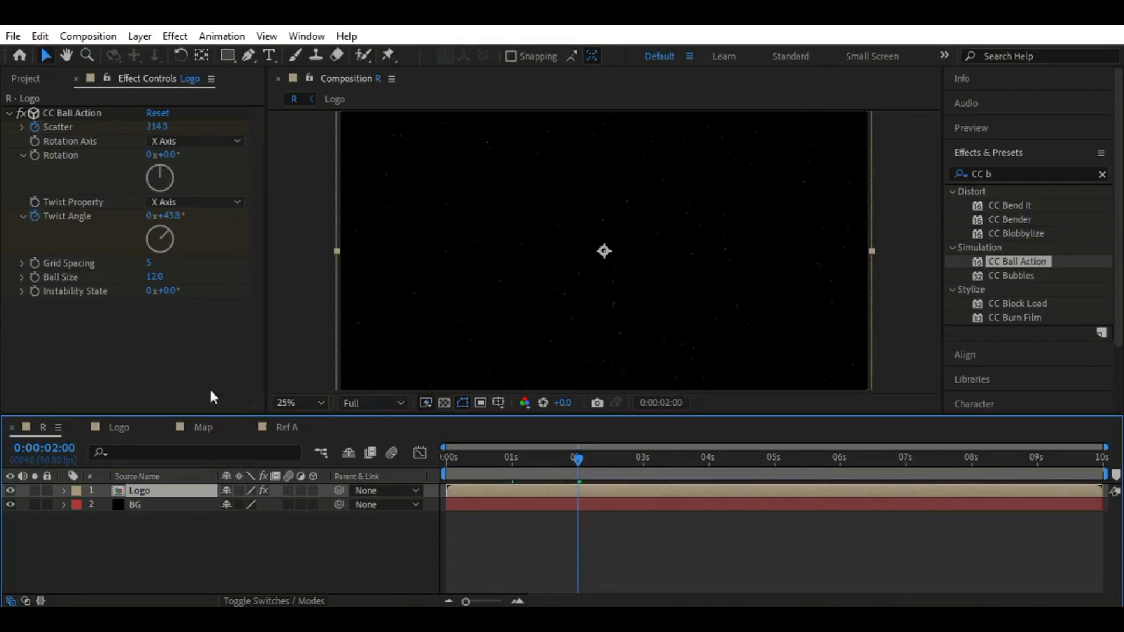
{"action": "left_click", "coordinate": [156, 277]}
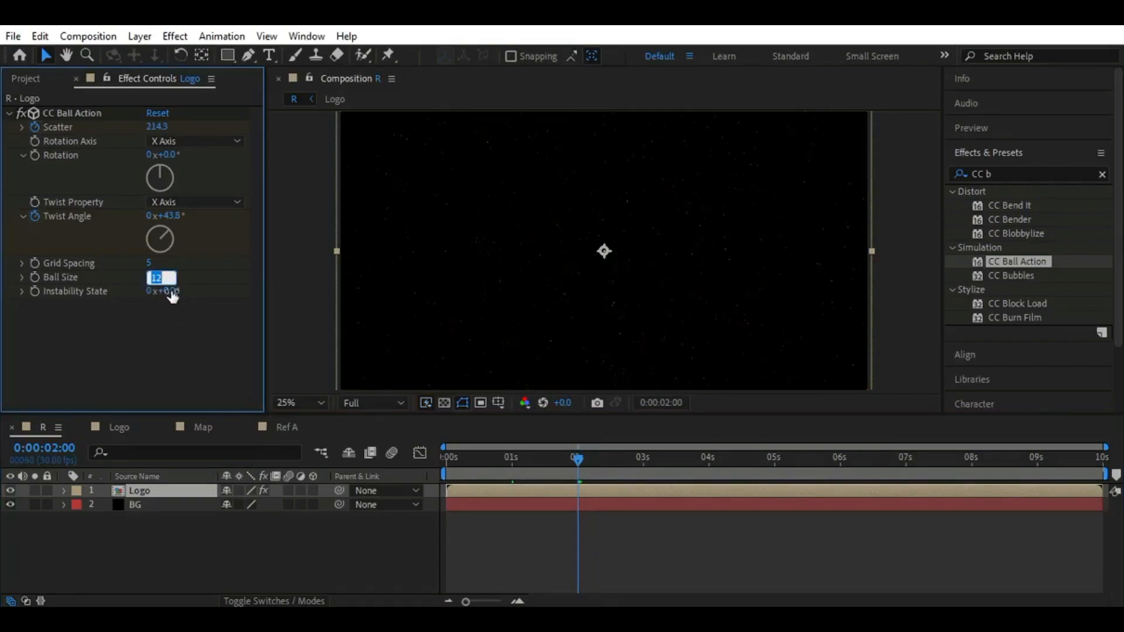
{"action": "type", "text": "20"}
{"action": "left_click", "coordinate": [34, 276]}
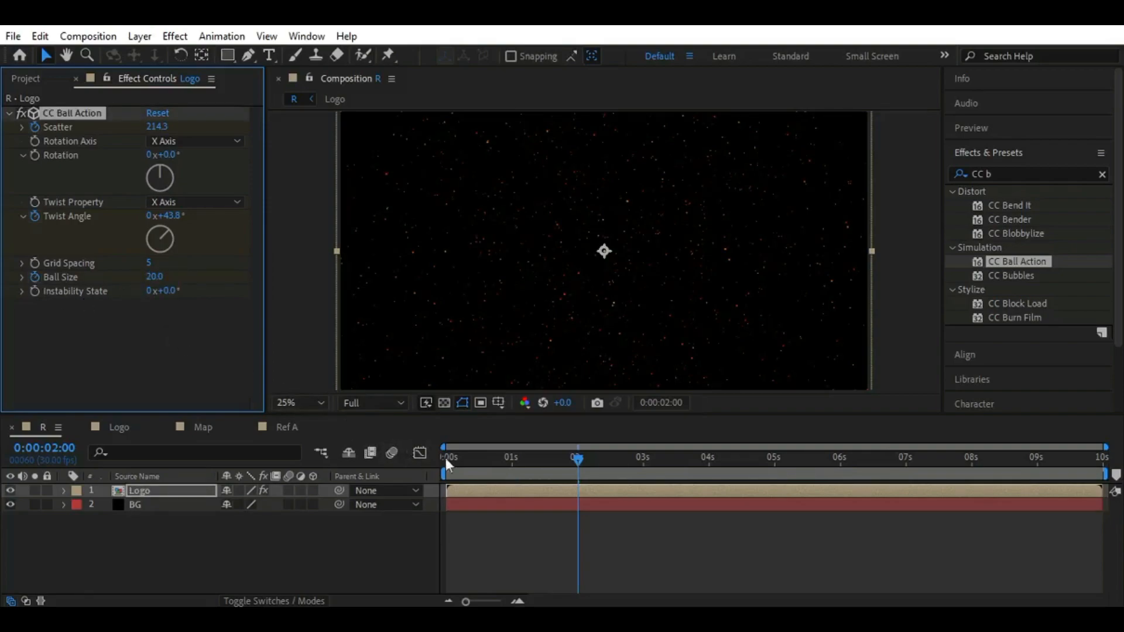
Keyframe the ball size at 12 at 0:00:01:00
{"action": "left_click_drag", "start_coordinate": [578, 460], "coordinate": [511, 464]}
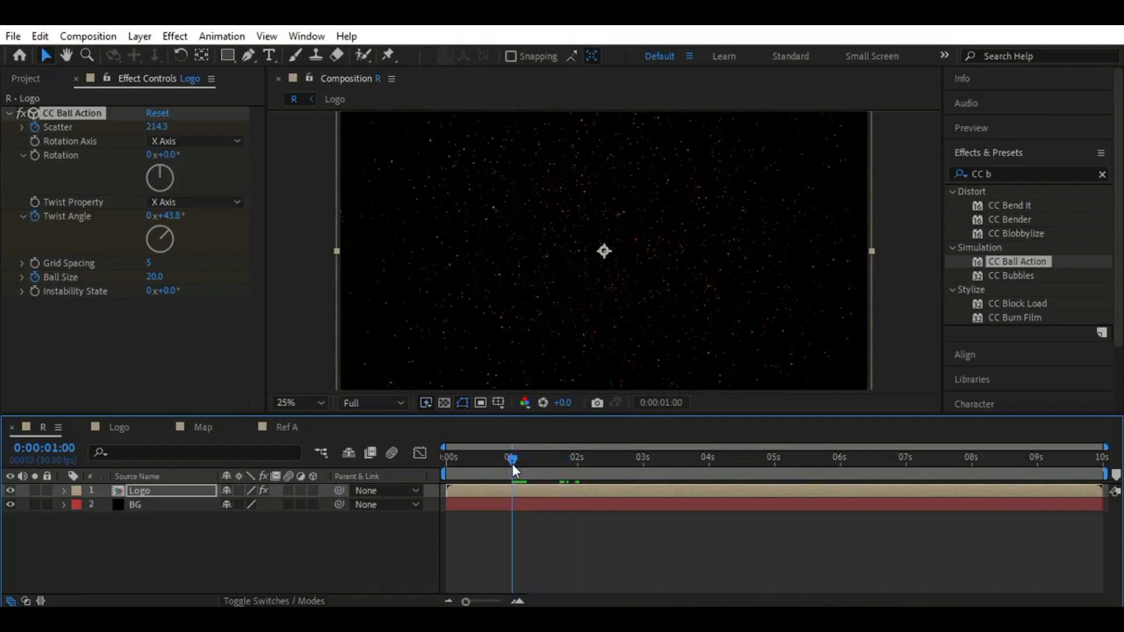
{"action": "left_click", "coordinate": [154, 277]}
{"action": "type", "text": "12"}
{"action": "key", "text": "Return"}
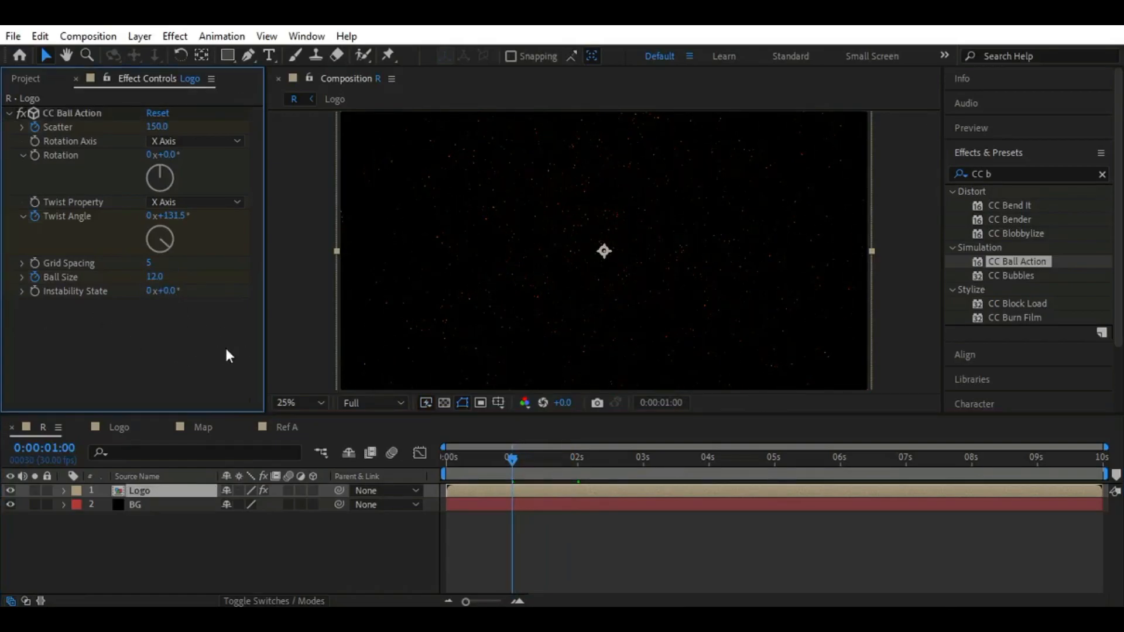
Keyframe CC Ball Action's instability state at 0° at about 0:00:01:15 and at 35° at 0:00:04:00
{"action": "left_click_drag", "start_coordinate": [511, 460], "coordinate": [578, 464]}
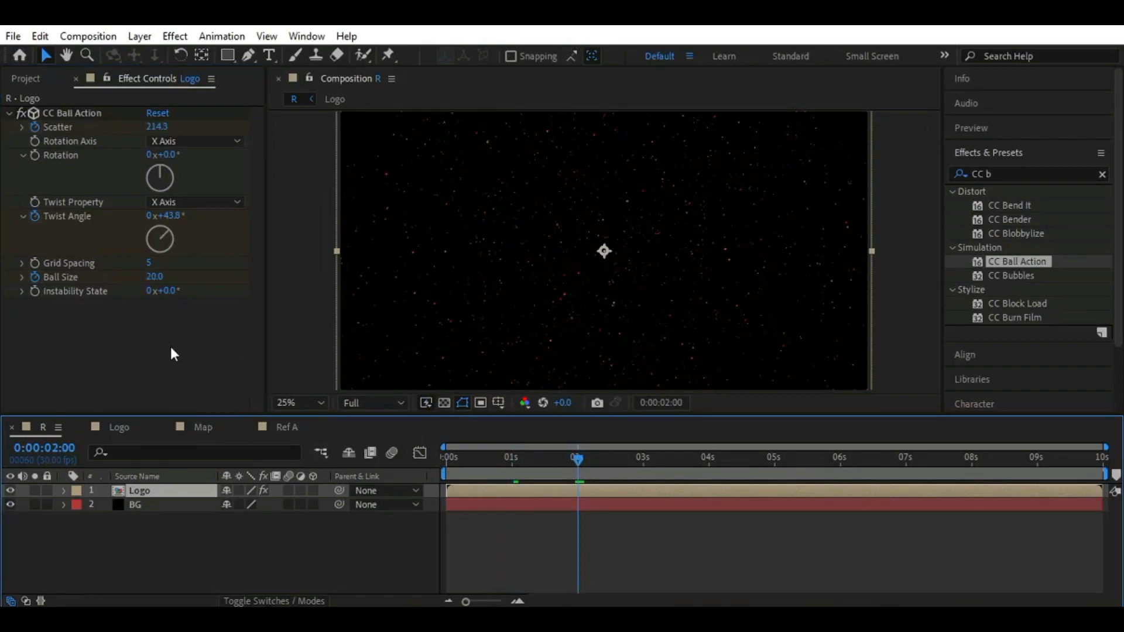
{"action": "left_click", "coordinate": [63, 491]}
{"action": "left_click_drag", "start_coordinate": [495, 415], "coordinate": [497, 410]}
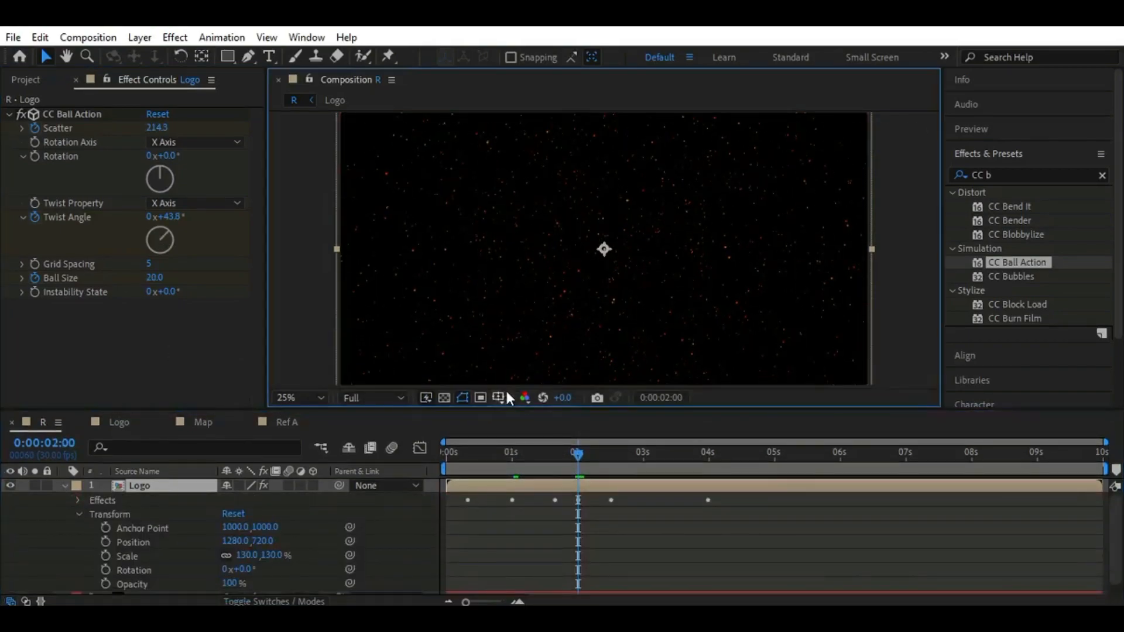
{"action": "left_click_drag", "start_coordinate": [579, 454], "coordinate": [708, 466]}
{"action": "left_click", "coordinate": [35, 292]}
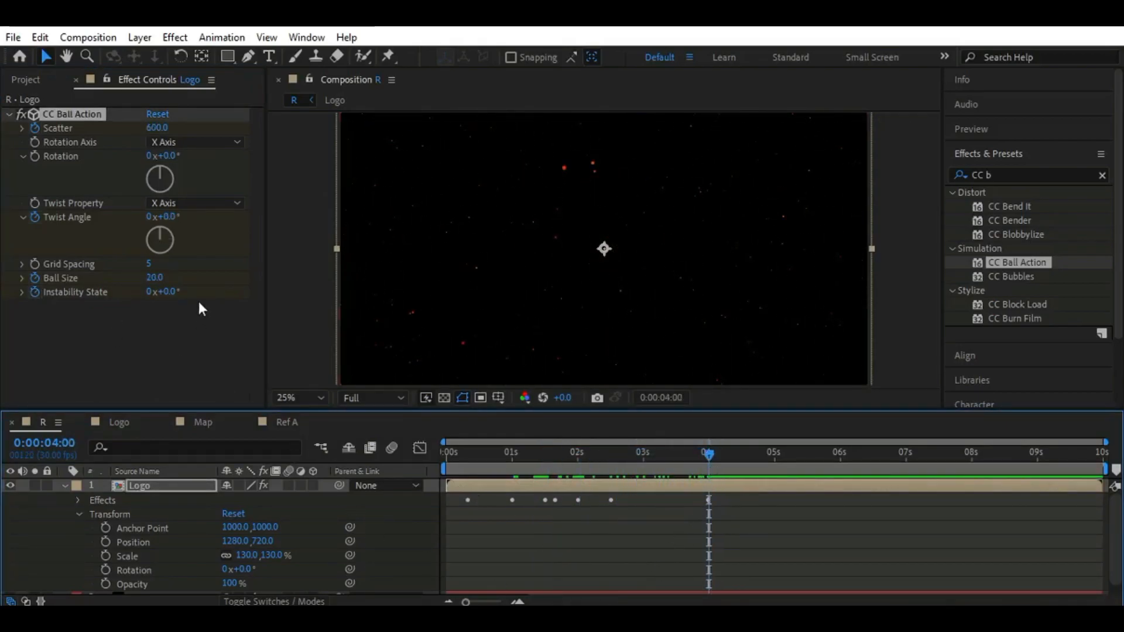
{"action": "left_click", "coordinate": [167, 292]}
{"action": "type", "text": "35"}
{"action": "key", "text": "Return"}
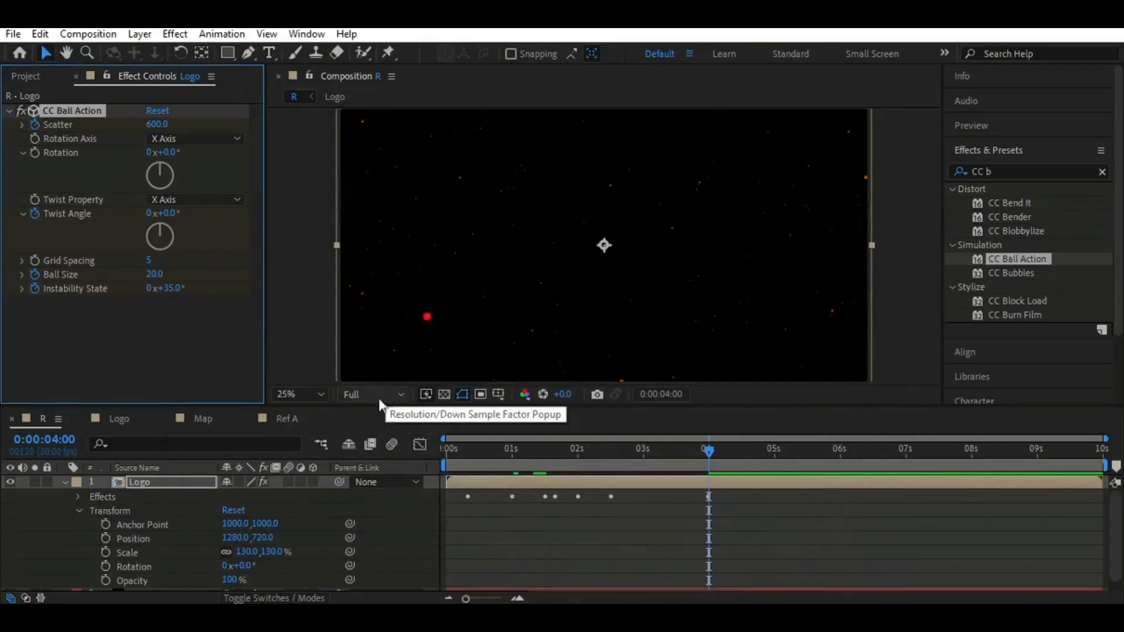
Enlarge the timeline area so the Logo layer's transform properties and the BG layer are all in view
{"action": "left_click", "coordinate": [307, 398]}
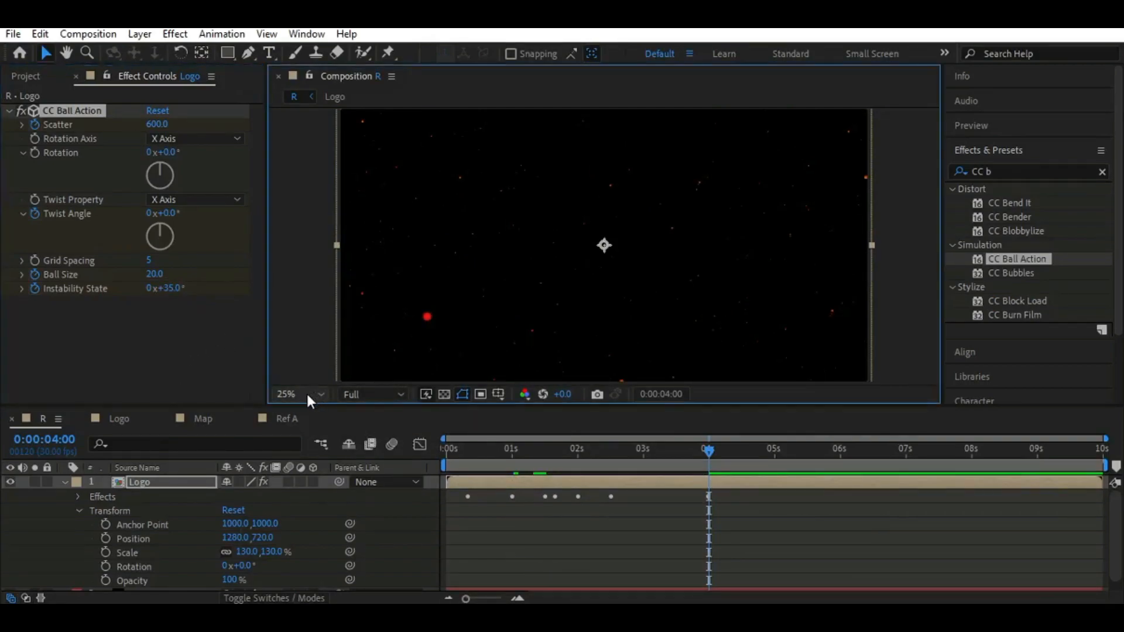
{"action": "left_click", "coordinate": [313, 197]}
{"action": "left_click_drag", "start_coordinate": [427, 407], "coordinate": [347, 367]}
{"action": "left_click", "coordinate": [300, 341]}
{"action": "left_click", "coordinate": [304, 159]}
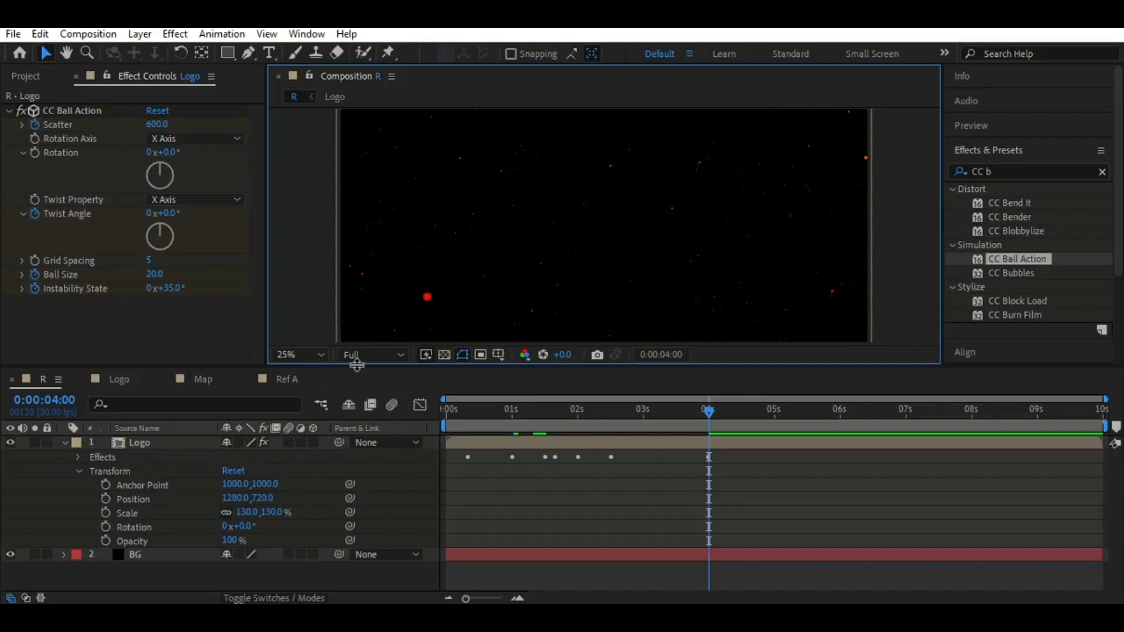
{"action": "left_click_drag", "start_coordinate": [389, 368], "coordinate": [391, 377]}
Show only the Logo layer's keyframed properties, with the Scatter and Twist Angle keyframes selected
{"action": "left_click", "coordinate": [65, 451]}
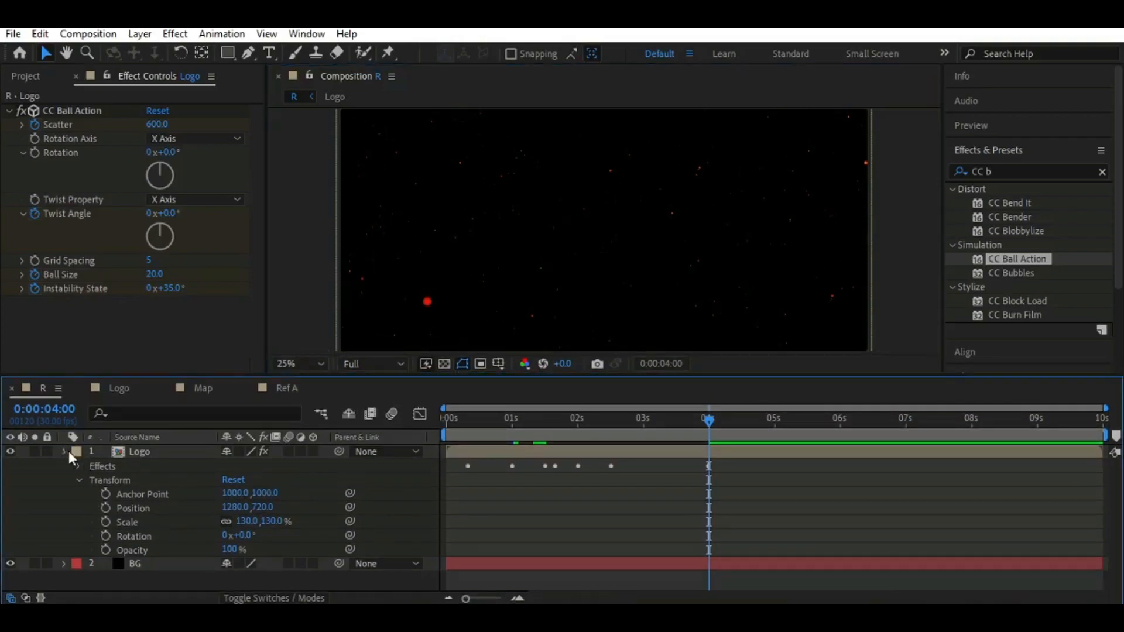
{"action": "left_click", "coordinate": [65, 451]}
{"action": "left_click", "coordinate": [93, 480]}
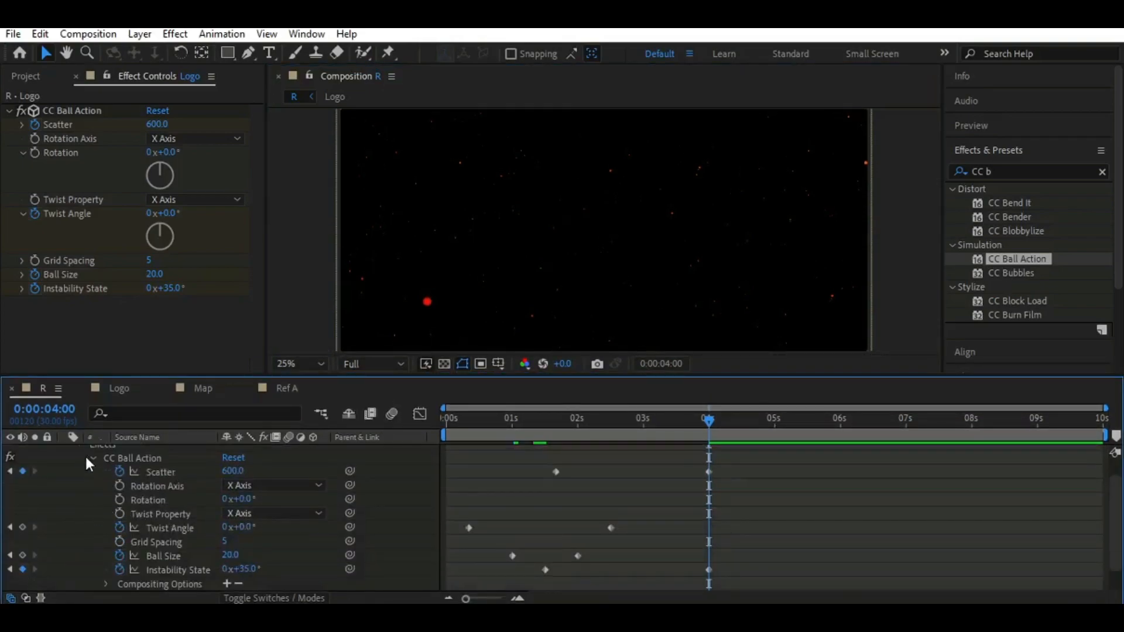
{"action": "scroll", "coordinate": [136, 493], "scroll_direction": "up", "scroll_amount": 1}
{"action": "left_click", "coordinate": [159, 452]}
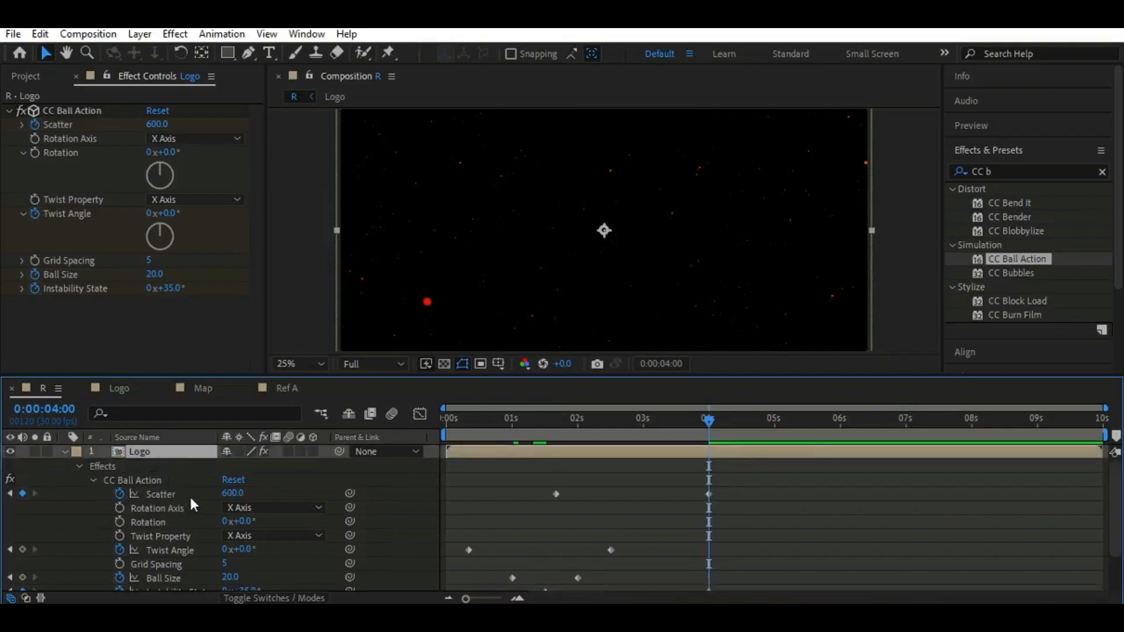
{"action": "left_click", "coordinate": [188, 494]}
{"action": "left_click", "coordinate": [199, 549], "text": "shift"}
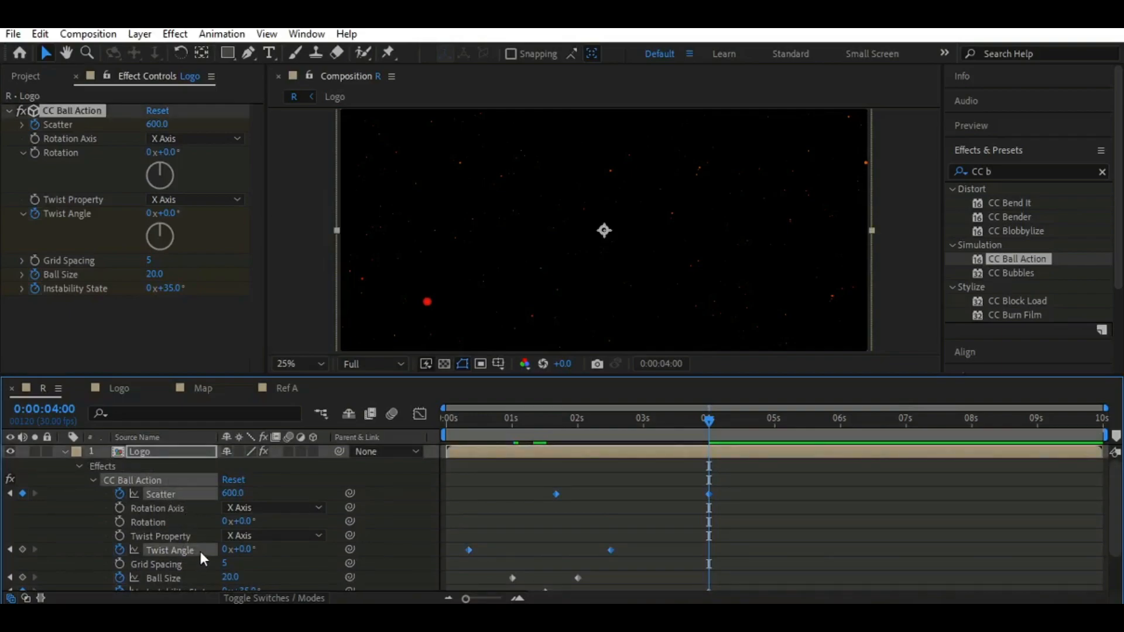
{"action": "key", "text": "u"}
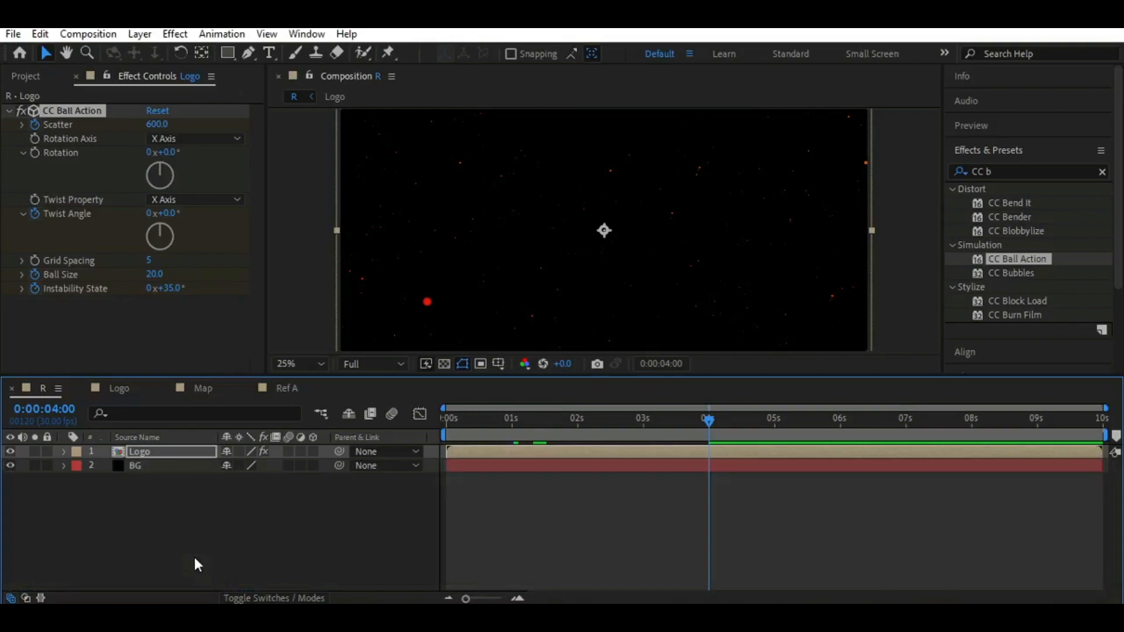
{"action": "left_click", "coordinate": [64, 452]}
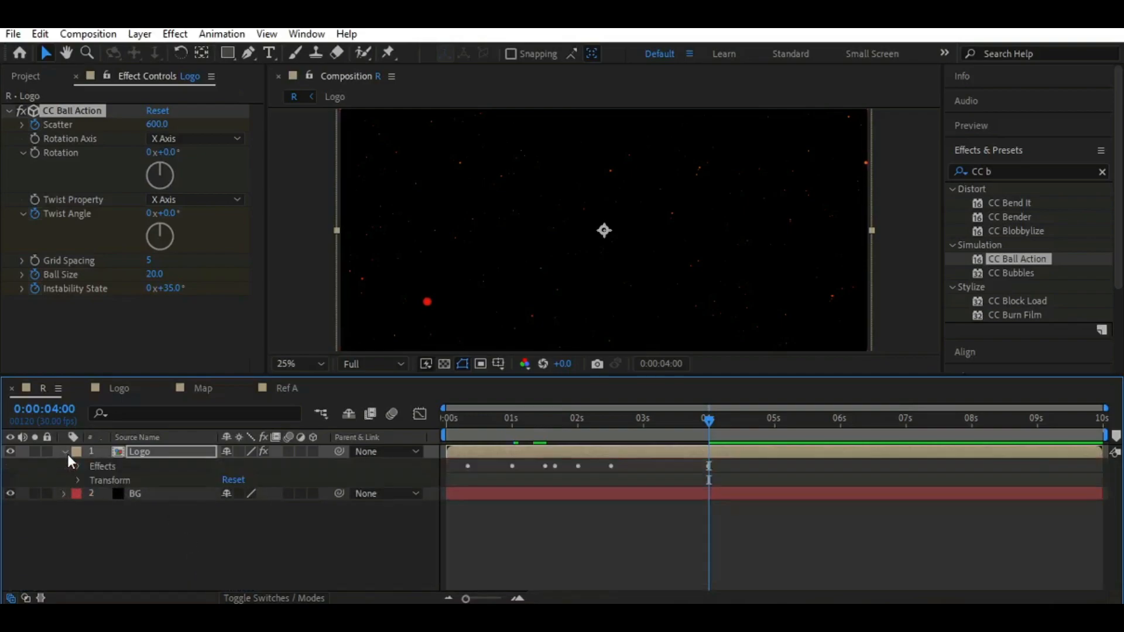
{"action": "left_click", "coordinate": [80, 466]}
{"action": "left_click", "coordinate": [91, 480]}
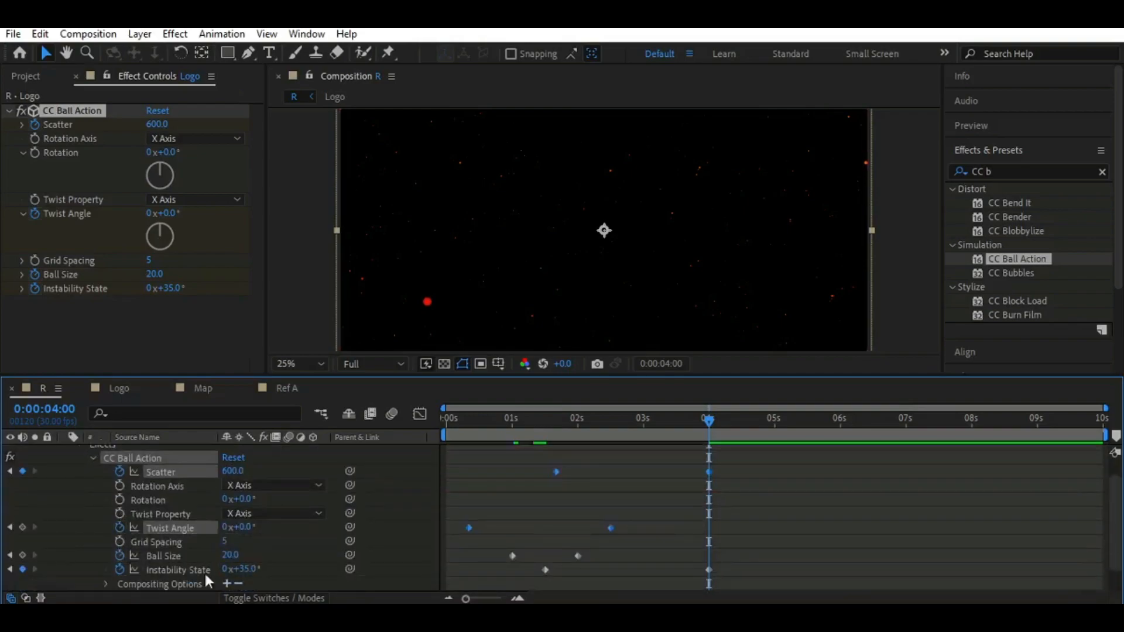
{"action": "key", "text": "u"}
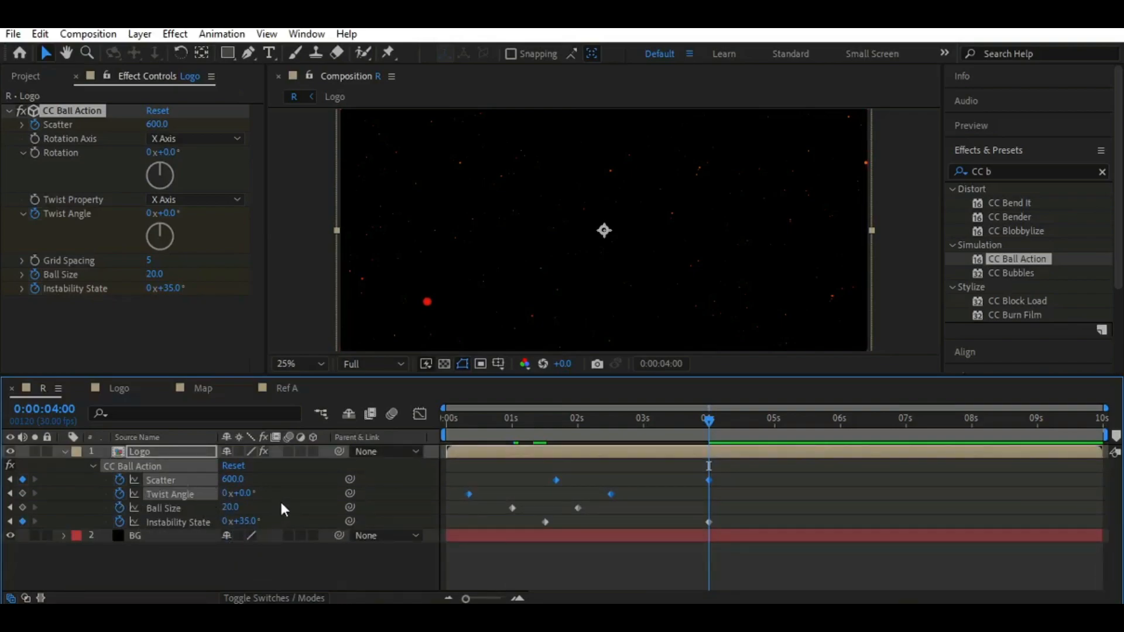
Apply Easy Ease to the Scatter and Twist Angle keyframes and shape their speed curves into sharp peaks just past two seconds
{"action": "key", "text": "F9"}
{"action": "left_click", "coordinate": [422, 414]}
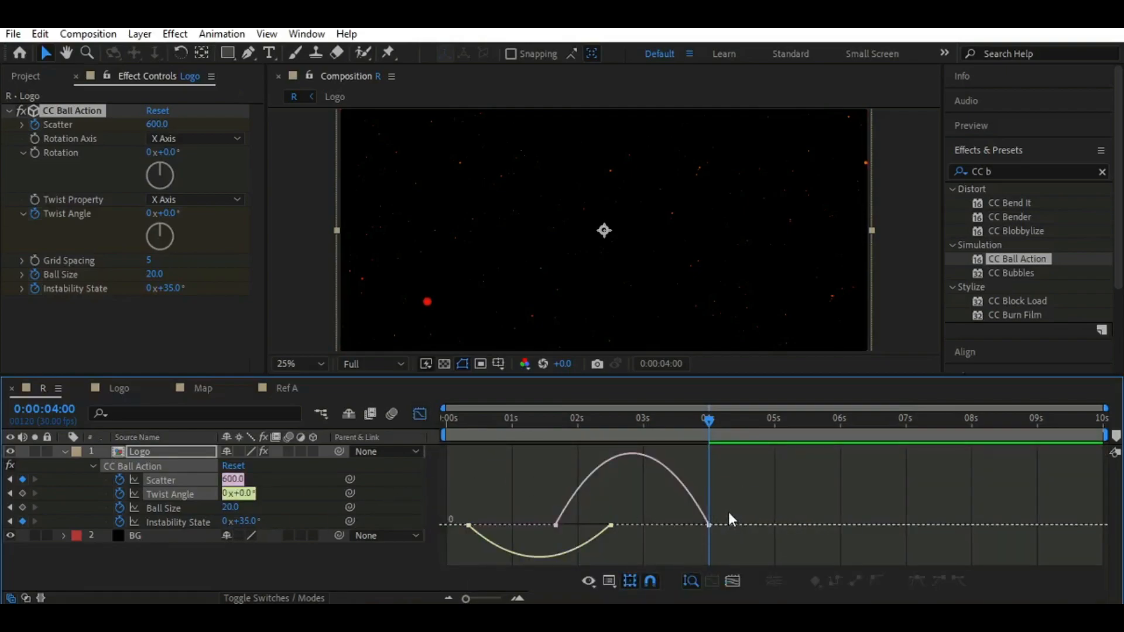
{"action": "mouse_move", "coordinate": [629, 539]}
{"action": "left_mouse_down"}
{"action": "mouse_move", "coordinate": [658, 525]}
{"action": "mouse_move", "coordinate": [624, 523]}
{"action": "left_mouse_up"}
{"action": "left_click", "coordinate": [468, 544]}
{"action": "left_click_drag", "start_coordinate": [480, 545], "coordinate": [545, 543]}
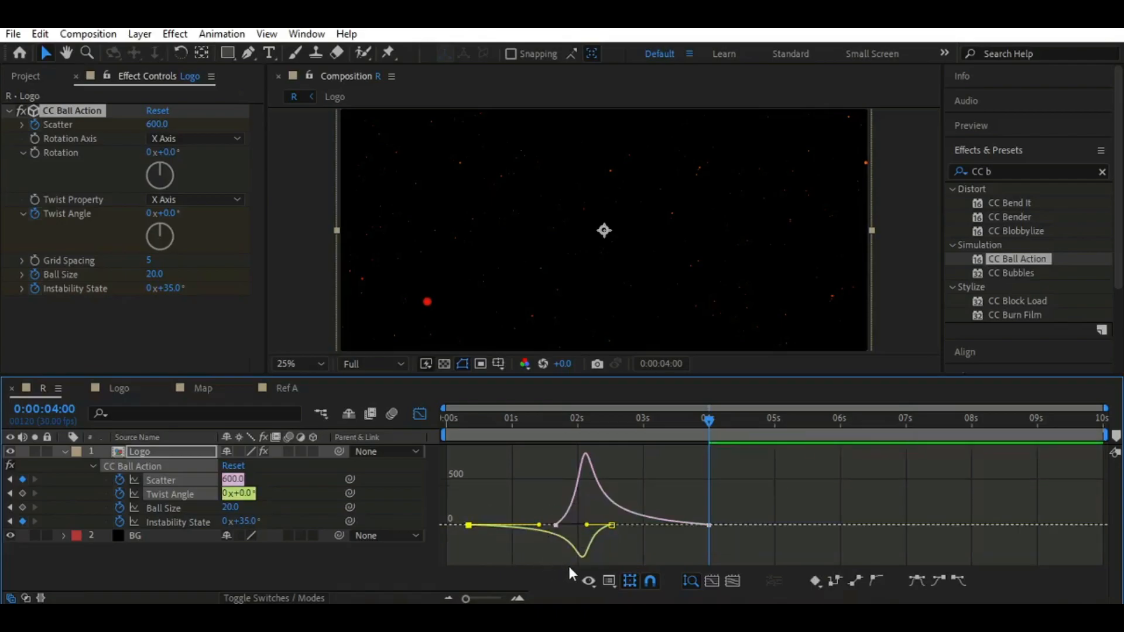
{"action": "left_click", "coordinate": [419, 414]}
{"action": "left_click", "coordinate": [327, 561]}
{"action": "left_click_drag", "start_coordinate": [708, 421], "coordinate": [432, 434]}
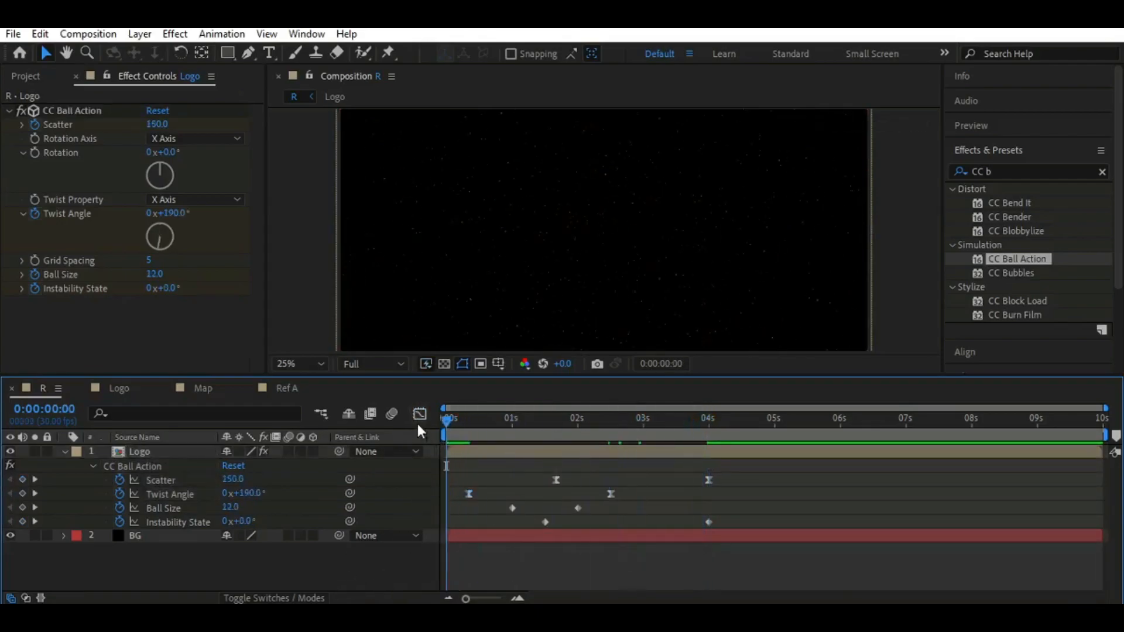
{"action": "left_click", "coordinate": [65, 452]}
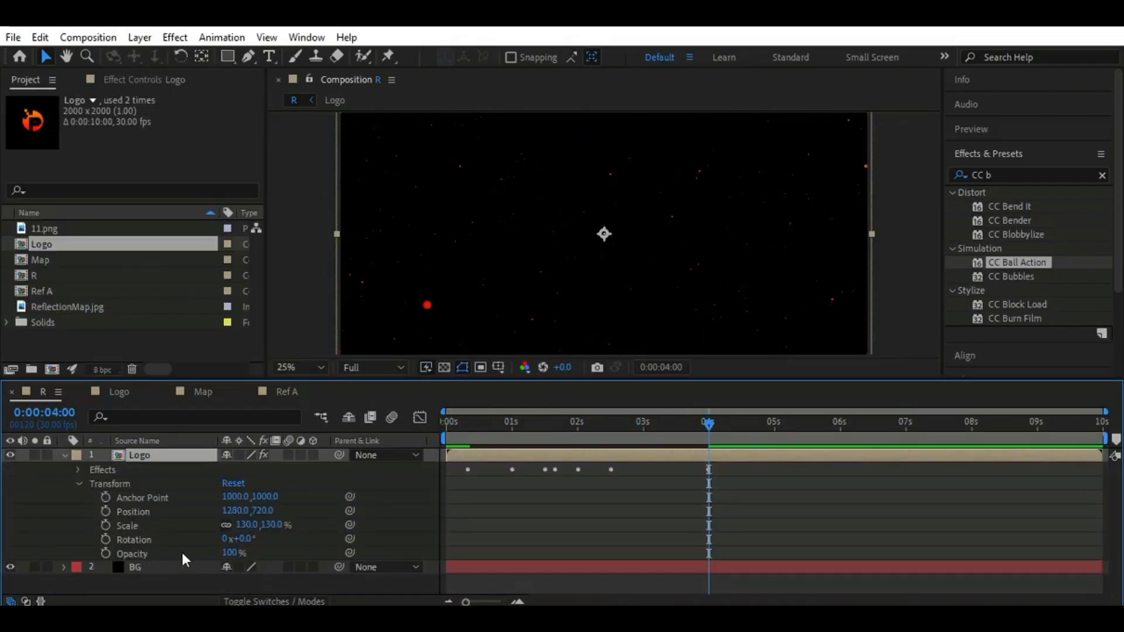
Turn on opacity keyframing for the Logo layer and set the opacity to 0% at 0:00:04:00
{"action": "left_click", "coordinate": [182, 553]}
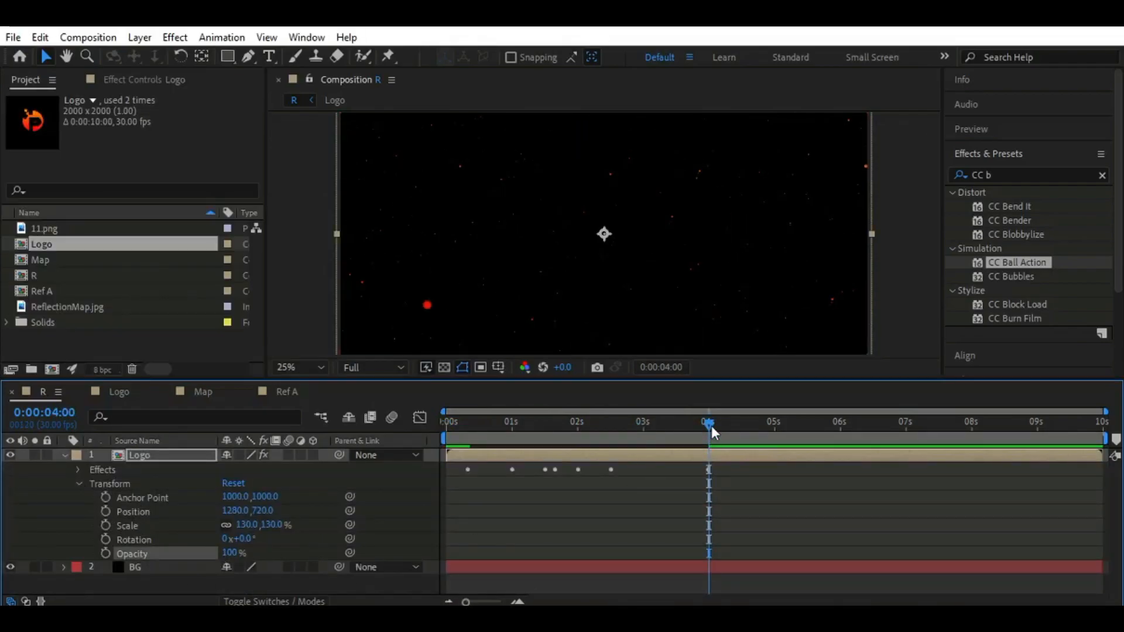
{"action": "left_click", "coordinate": [106, 553]}
{"action": "left_click", "coordinate": [230, 553]}
{"action": "type", "text": "0"}
{"action": "left_click", "coordinate": [294, 551]}
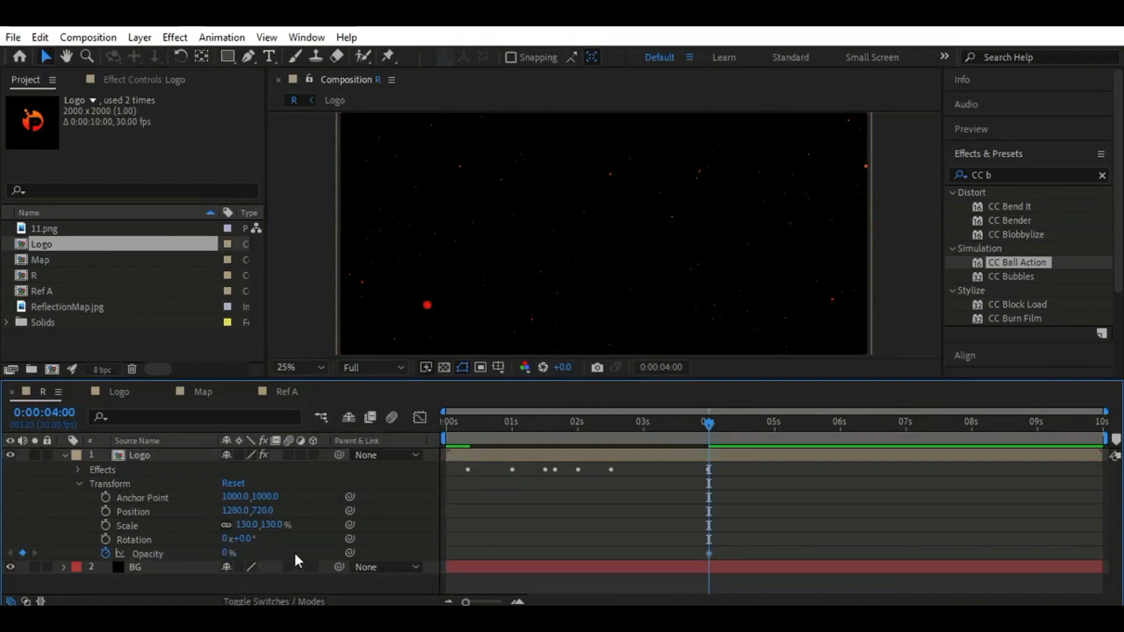
Keyframe the Logo layer's opacity at 100% at 0:00:03:00 and collapse the layer
{"action": "left_click_drag", "start_coordinate": [709, 436], "coordinate": [642, 438]}
{"action": "left_click", "coordinate": [227, 553]}
{"action": "type", "text": "100"}
{"action": "left_click", "coordinate": [290, 555]}
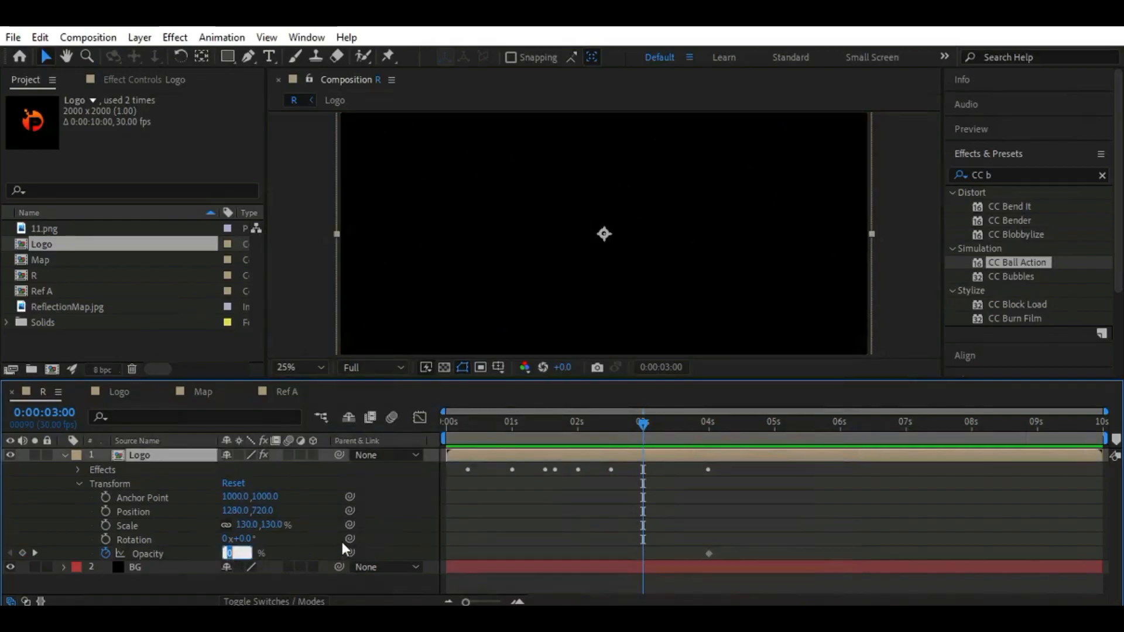
{"action": "type", "text": "100"}
{"action": "left_click", "coordinate": [287, 548]}
{"action": "left_click", "coordinate": [63, 455]}
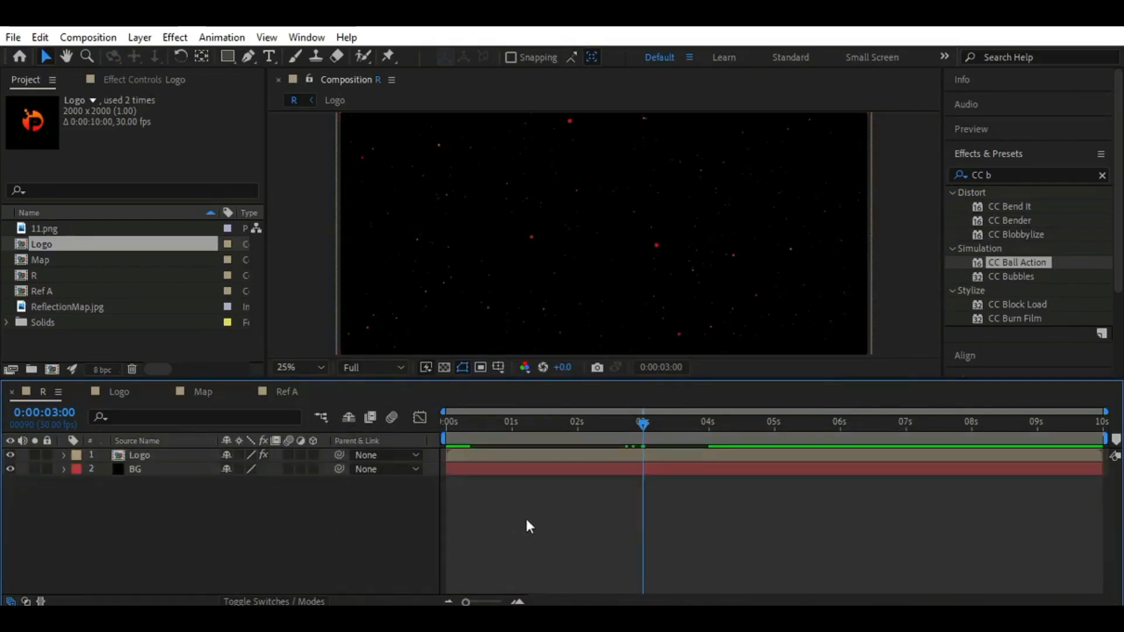
Return to 0:00:00:00, duplicate the Logo layer, and replace the copy's CC Ball Action with a fresh instance of the effect
{"action": "left_click_drag", "start_coordinate": [621, 424], "coordinate": [132, 497]}
{"action": "left_click", "coordinate": [165, 457]}
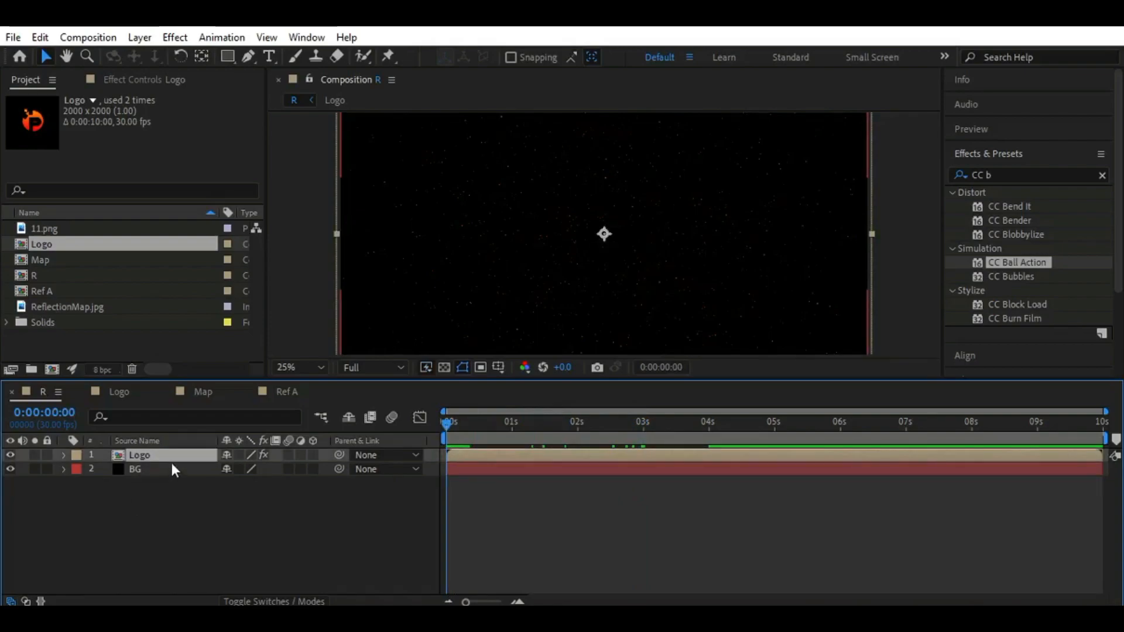
{"action": "key", "text": "ctrl+d"}
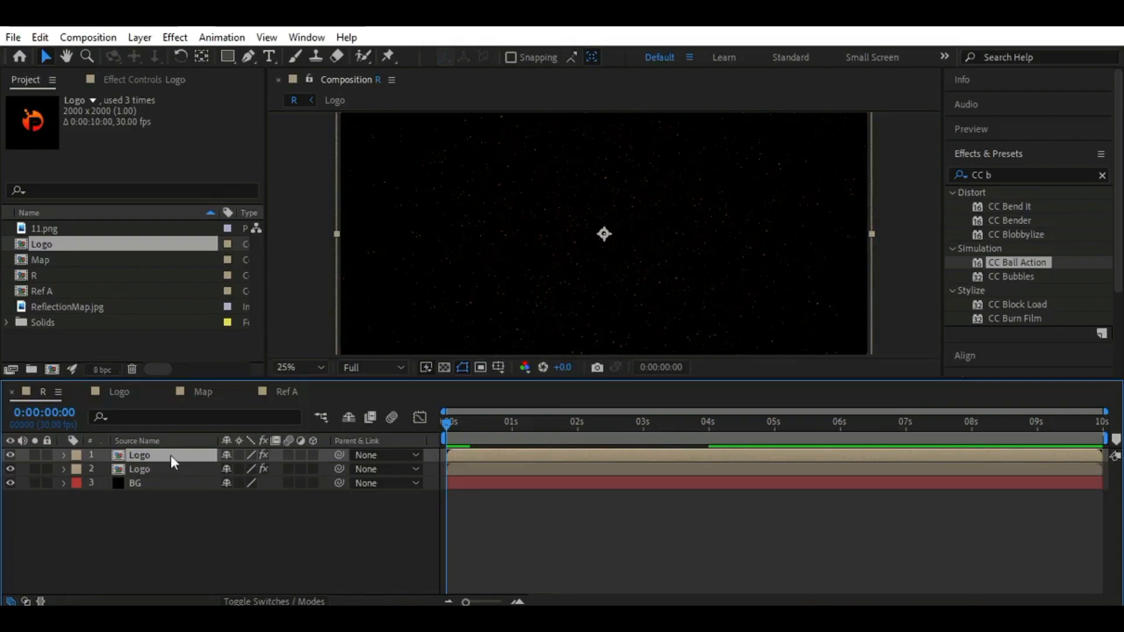
{"action": "left_click", "coordinate": [143, 79]}
{"action": "left_click", "coordinate": [97, 115]}
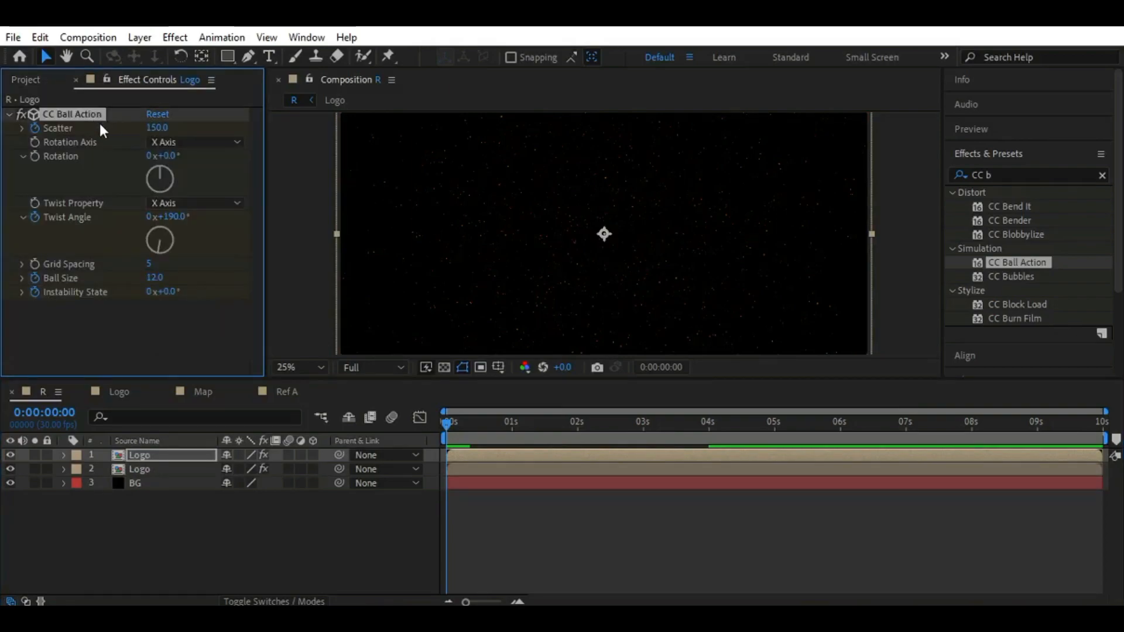
{"action": "key", "text": "Delete"}
{"action": "double_click", "coordinate": [1021, 261]}
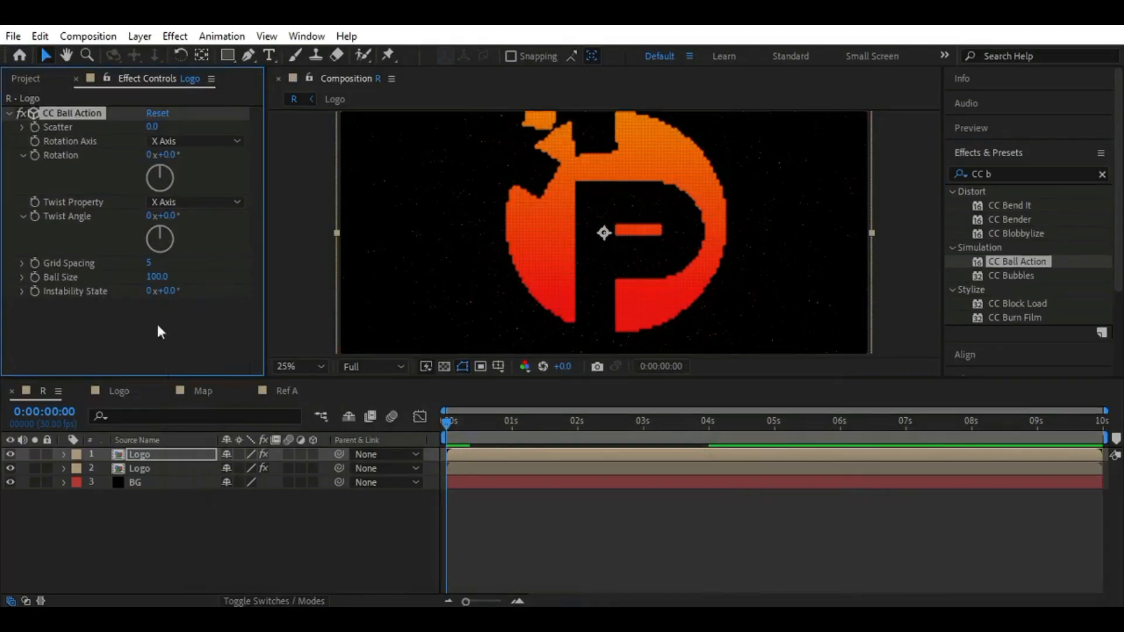
Keyframe the new CC Ball Action at 0:00:00:00 with scatter 30, ball size 1 and instability state 30°
{"action": "left_click", "coordinate": [151, 127]}
{"action": "type", "text": "30"}
{"action": "key", "text": "Return"}
{"action": "left_click", "coordinate": [156, 277]}
{"action": "type", "text": "1"}
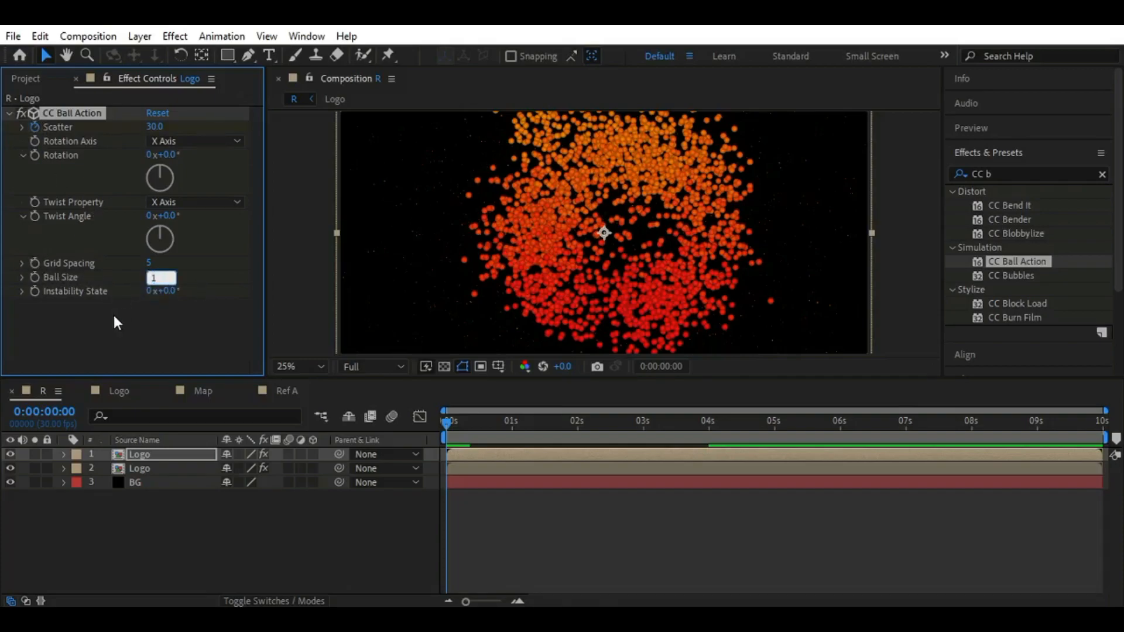
{"action": "key", "text": "Return"}
{"action": "left_click", "coordinate": [168, 291]}
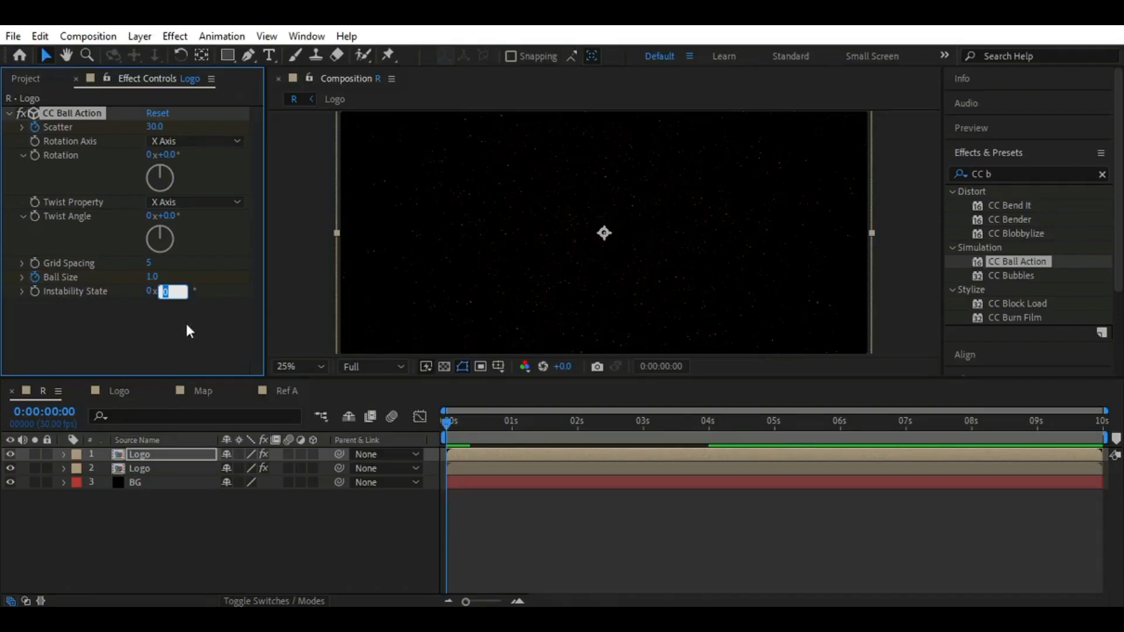
{"action": "key", "text": "Return"}
Reveal the top Logo layer's keyframed properties and keyframe its twist angle at 190° at 0:00:00:10
{"action": "left_click", "coordinate": [166, 453]}
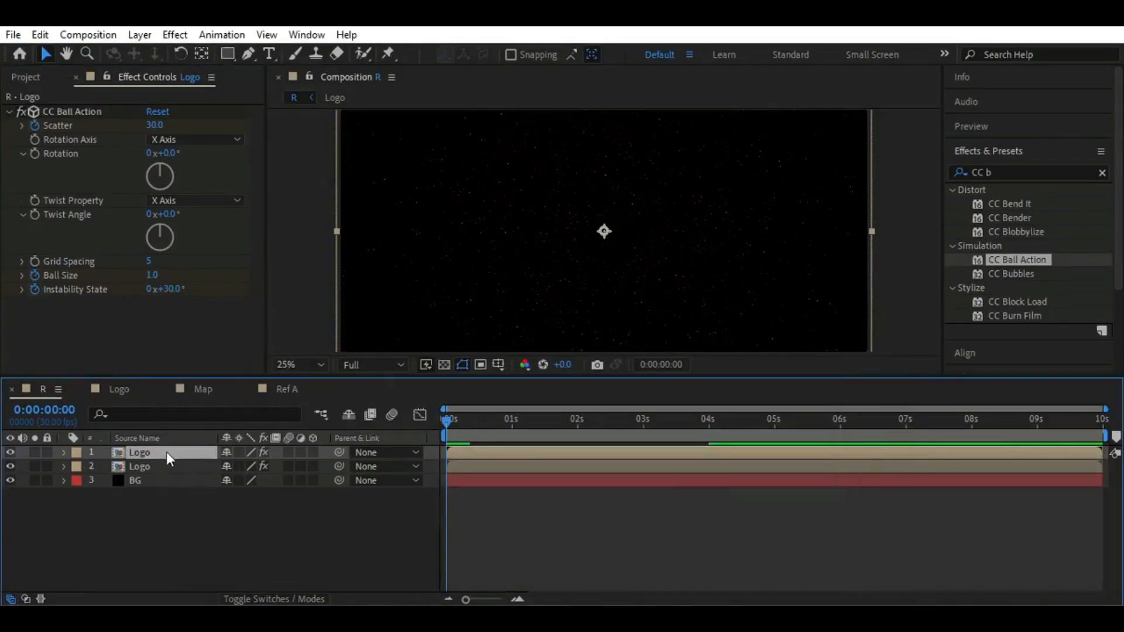
{"action": "key", "text": "u"}
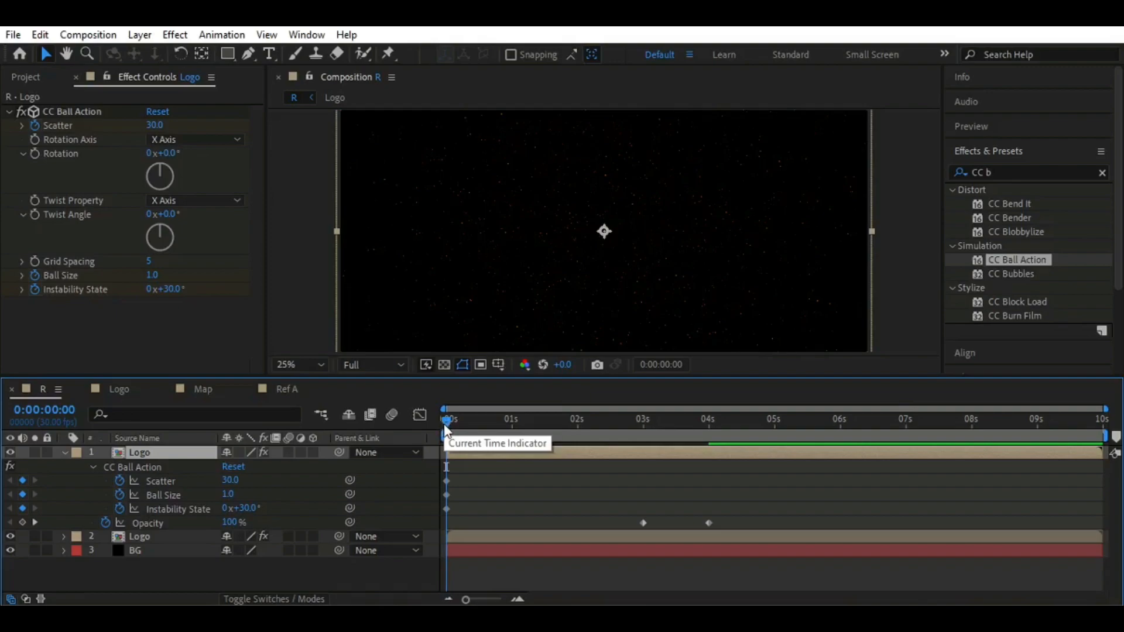
{"action": "left_click_drag", "start_coordinate": [450, 424], "coordinate": [470, 422]}
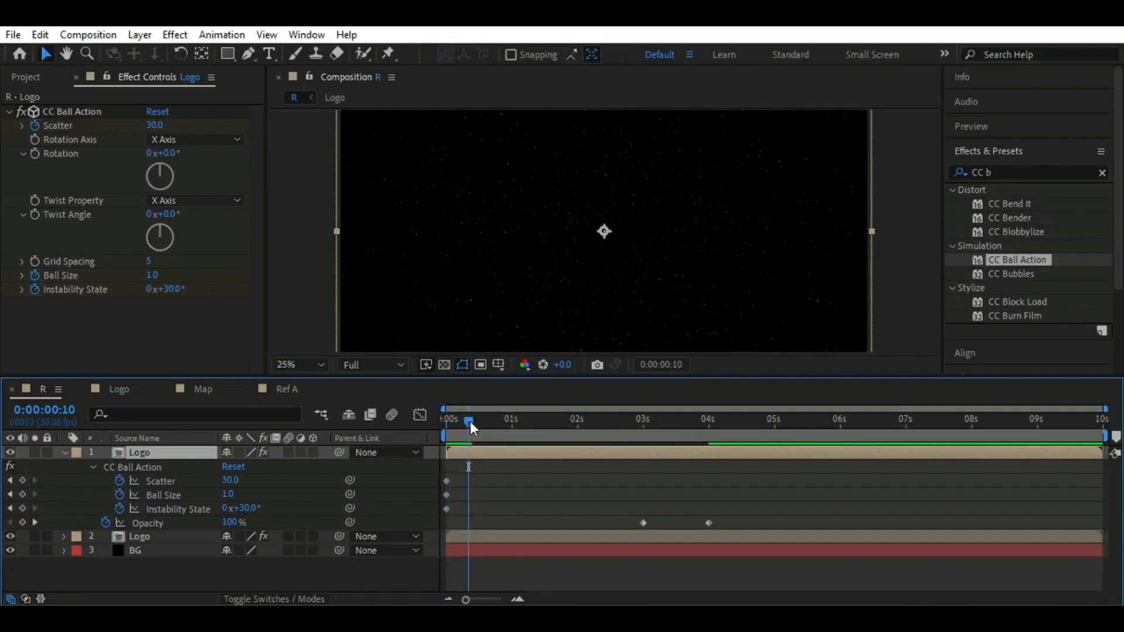
{"action": "left_click", "coordinate": [30, 213]}
{"action": "left_click", "coordinate": [168, 214]}
{"action": "type", "text": "190"}
{"action": "key", "text": "Return"}
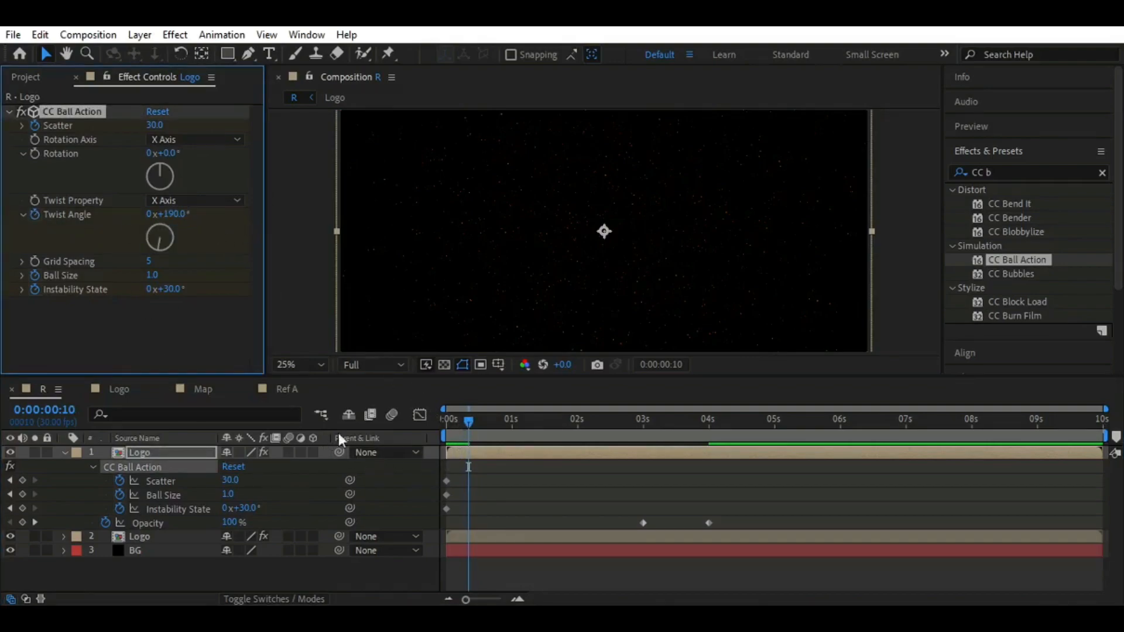
Keyframe the top Logo layer's twist angle at 0° and scatter at 0 at 0:00:02:15
{"action": "left_click_drag", "start_coordinate": [469, 423], "coordinate": [612, 419]}
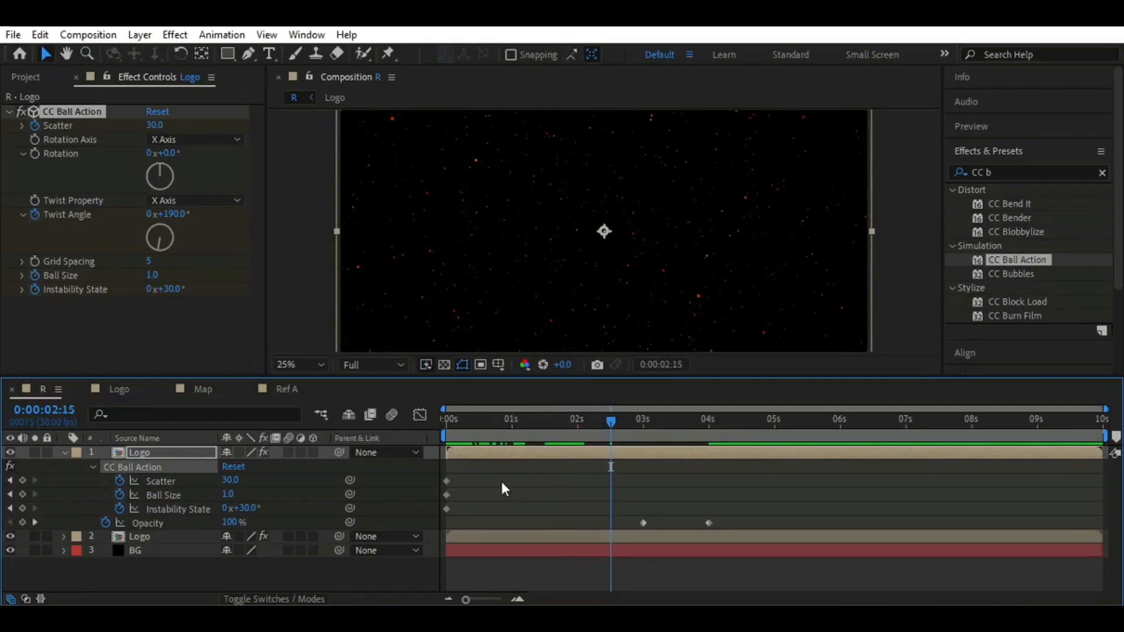
{"action": "left_click", "coordinate": [162, 214]}
{"action": "type", "text": "0"}
{"action": "key", "text": "Return"}
{"action": "left_click", "coordinate": [153, 124]}
{"action": "type", "text": "0"}
{"action": "key", "text": "Return"}
Keyframe the top Logo layer's ball size at 24 at 0:00:01:00 and at 28 at 0:00:02:00
{"action": "left_click_drag", "start_coordinate": [610, 426], "coordinate": [511, 430]}
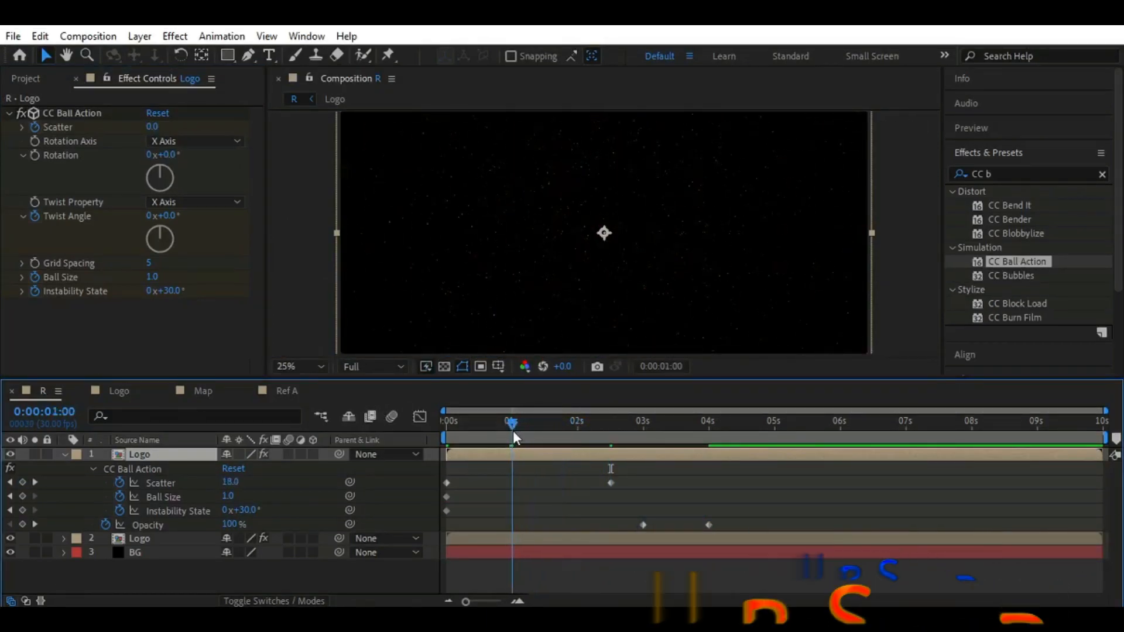
{"action": "left_click", "coordinate": [150, 278]}
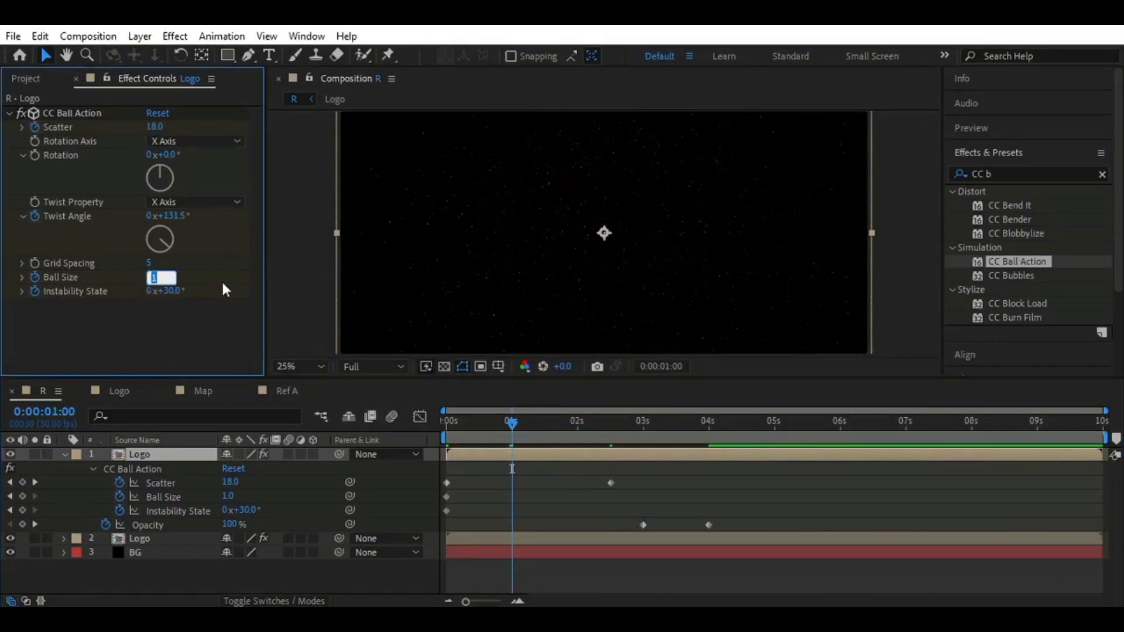
{"action": "type", "text": "24"}
{"action": "key", "text": "Return"}
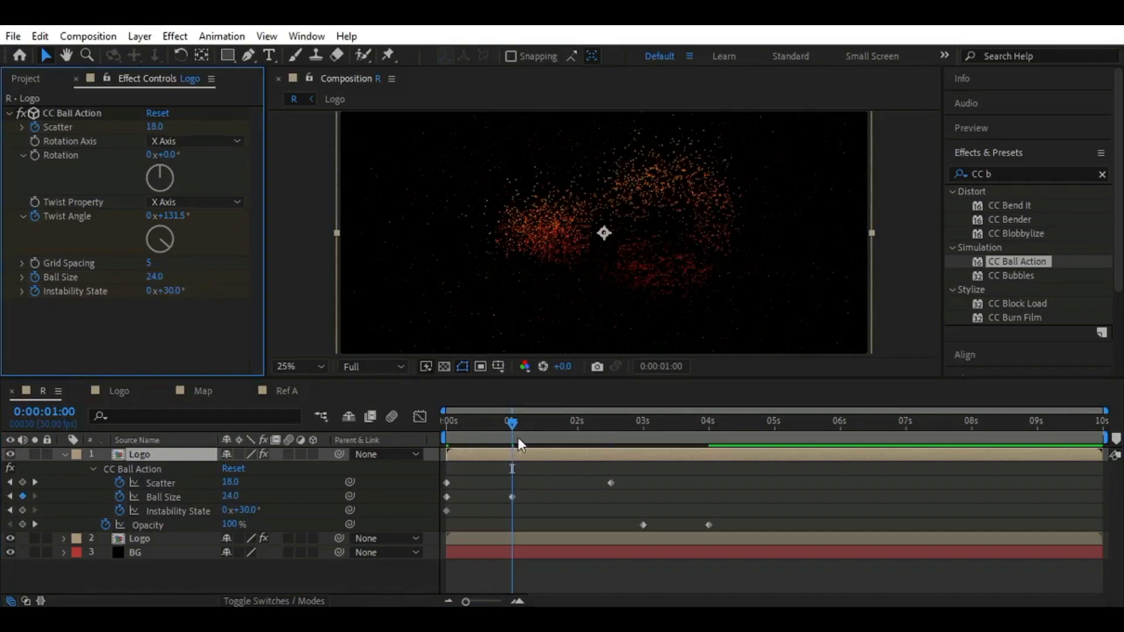
{"action": "left_click_drag", "start_coordinate": [515, 427], "coordinate": [579, 417]}
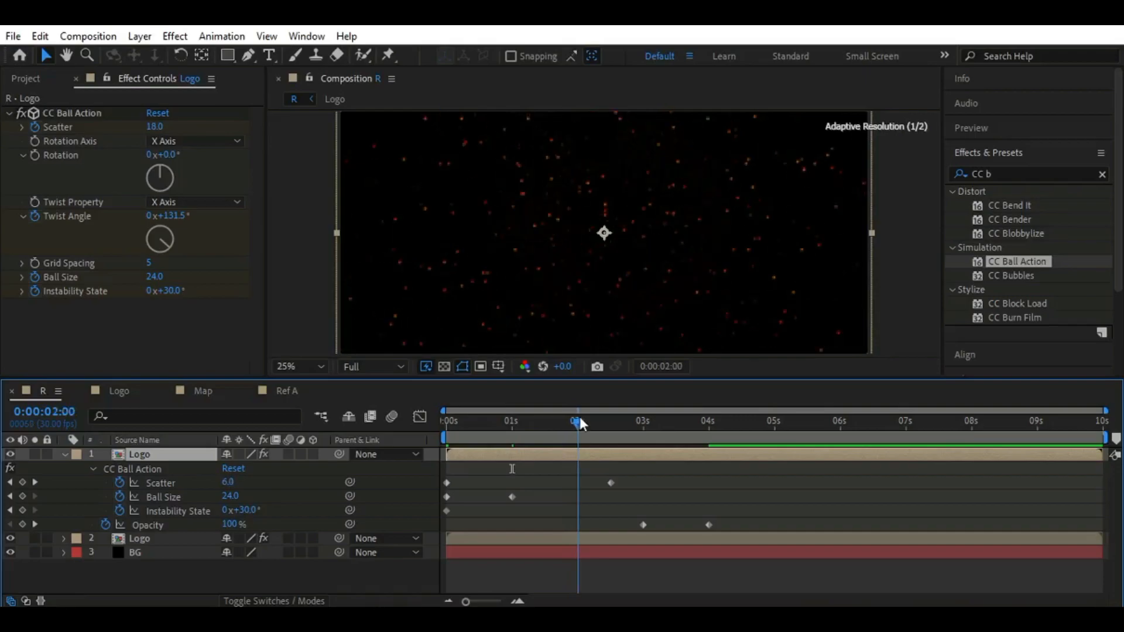
{"action": "left_click", "coordinate": [154, 276]}
{"action": "type", "text": "28"}
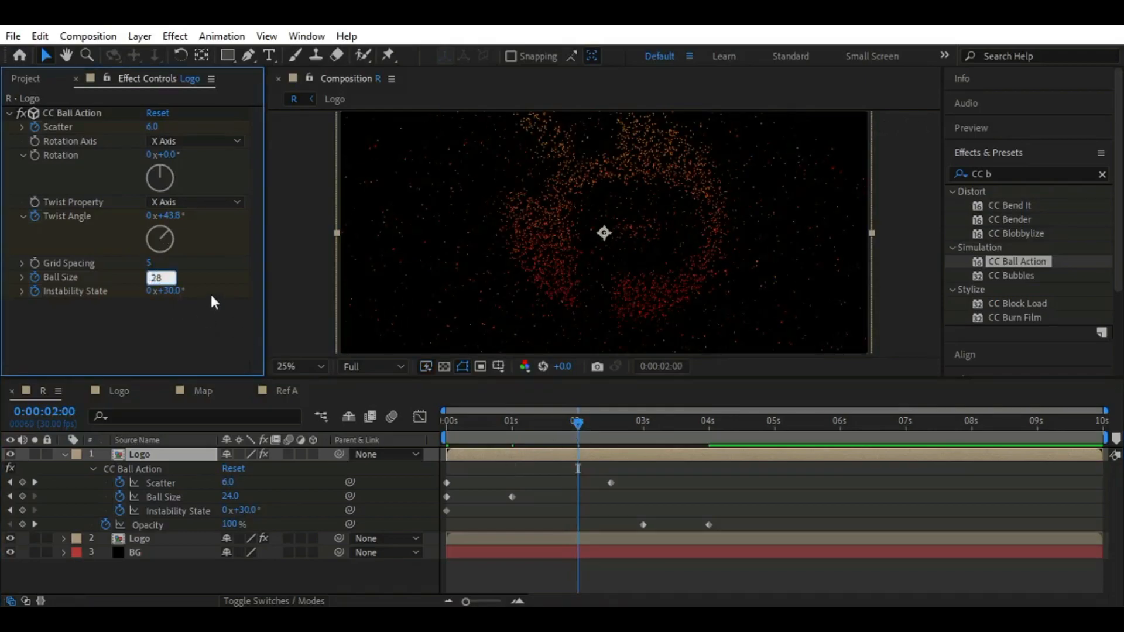
{"action": "key", "text": "Return"}
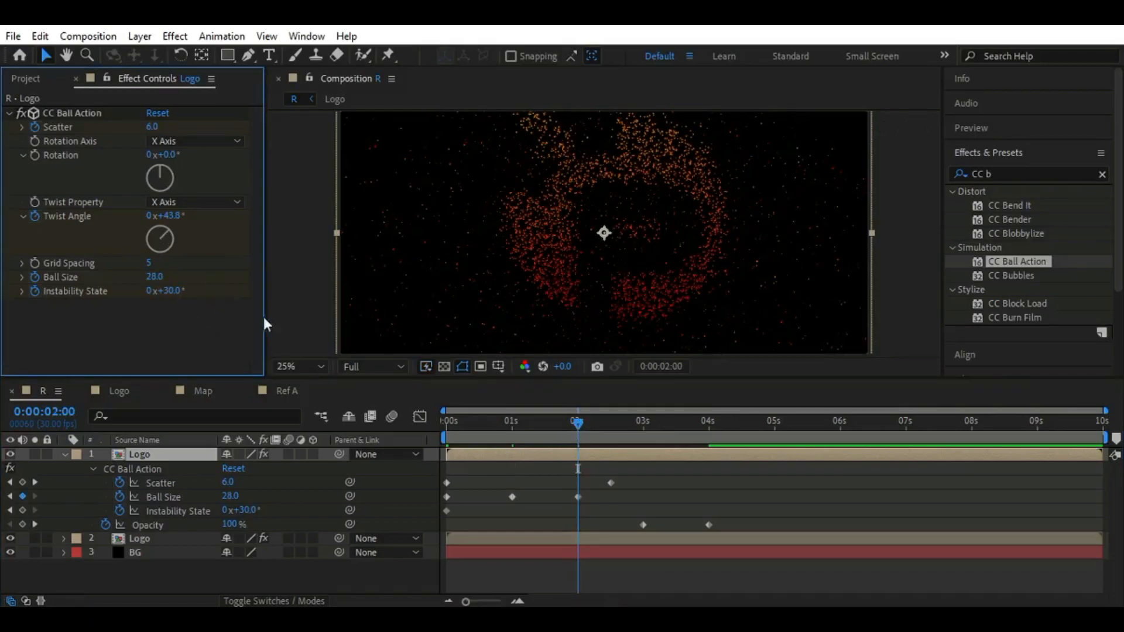
Keyframe the top Logo layer's ball size at 60 at 0:00:02:10, and move its first opacity keyframe to 0:00:02:00
{"action": "left_click_drag", "start_coordinate": [573, 426], "coordinate": [598, 423]}
{"action": "left_click", "coordinate": [153, 277]}
{"action": "type", "text": "60"}
{"action": "key", "text": "Return"}
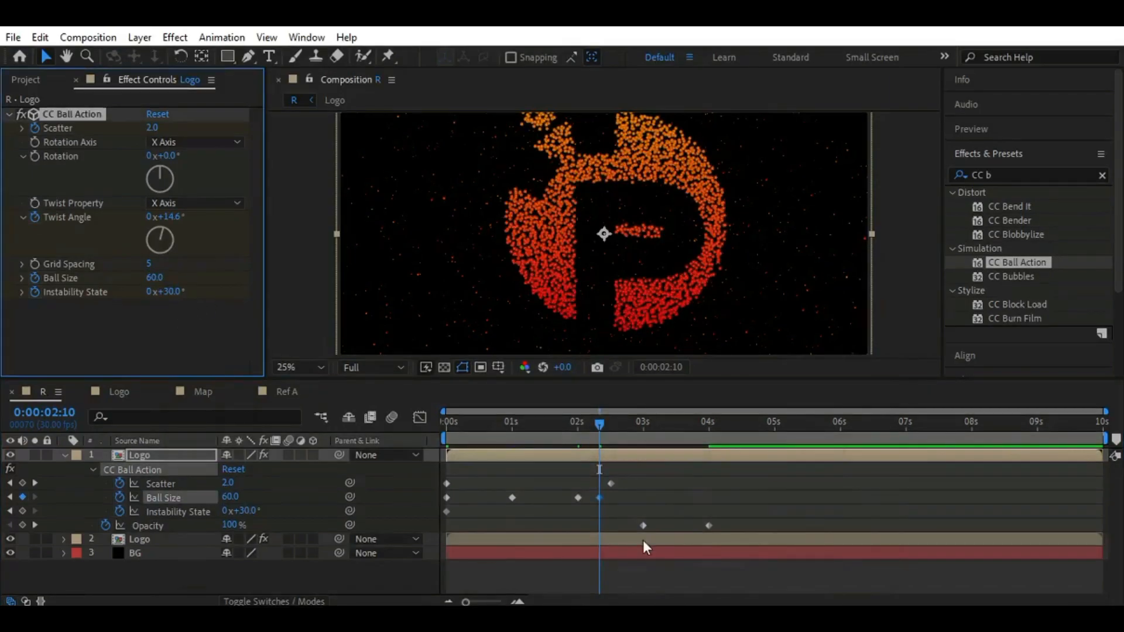
{"action": "left_click_drag", "start_coordinate": [601, 420], "coordinate": [580, 419]}
{"action": "left_click_drag", "start_coordinate": [643, 526], "coordinate": [578, 531]}
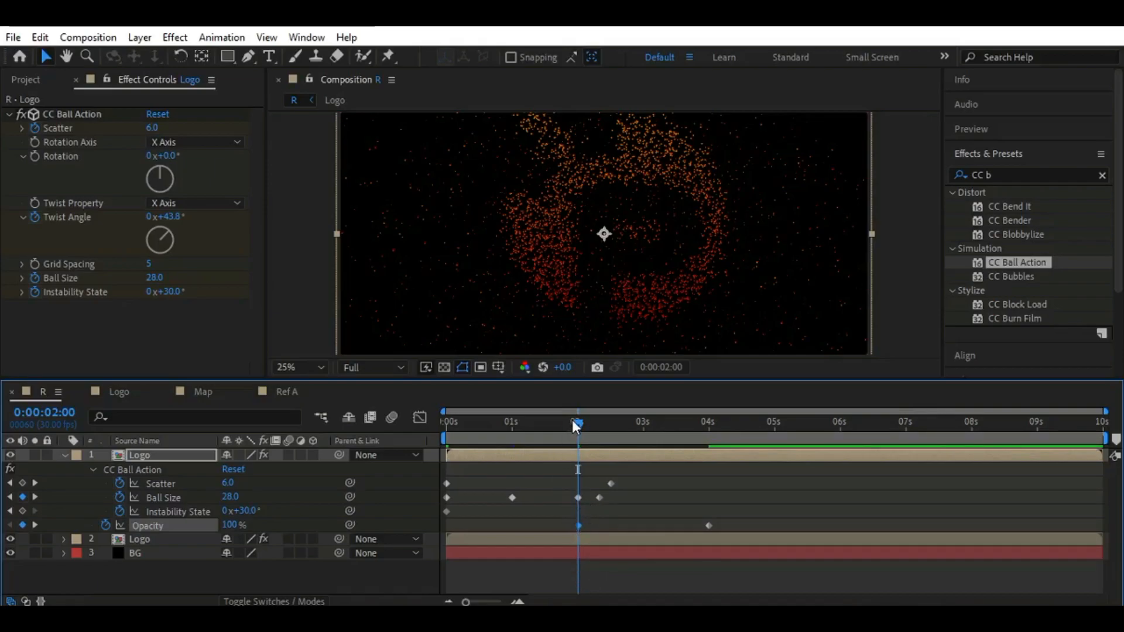
Return to 0:00:00:00, reveal all keyframes of the top Logo layer, and apply Easy Ease to its scatter and twist angle keyframes
{"action": "left_click_drag", "start_coordinate": [574, 426], "coordinate": [410, 437]}
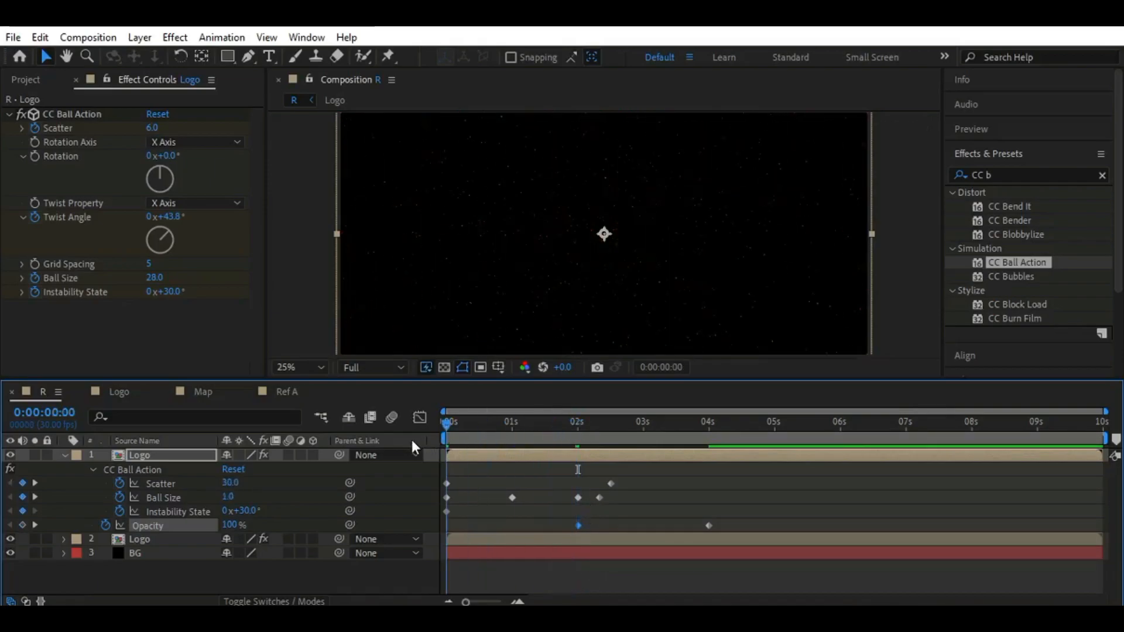
{"action": "left_click", "coordinate": [175, 470]}
{"action": "left_click", "coordinate": [198, 457]}
{"action": "key", "text": "u"}
{"action": "key", "text": "u"}
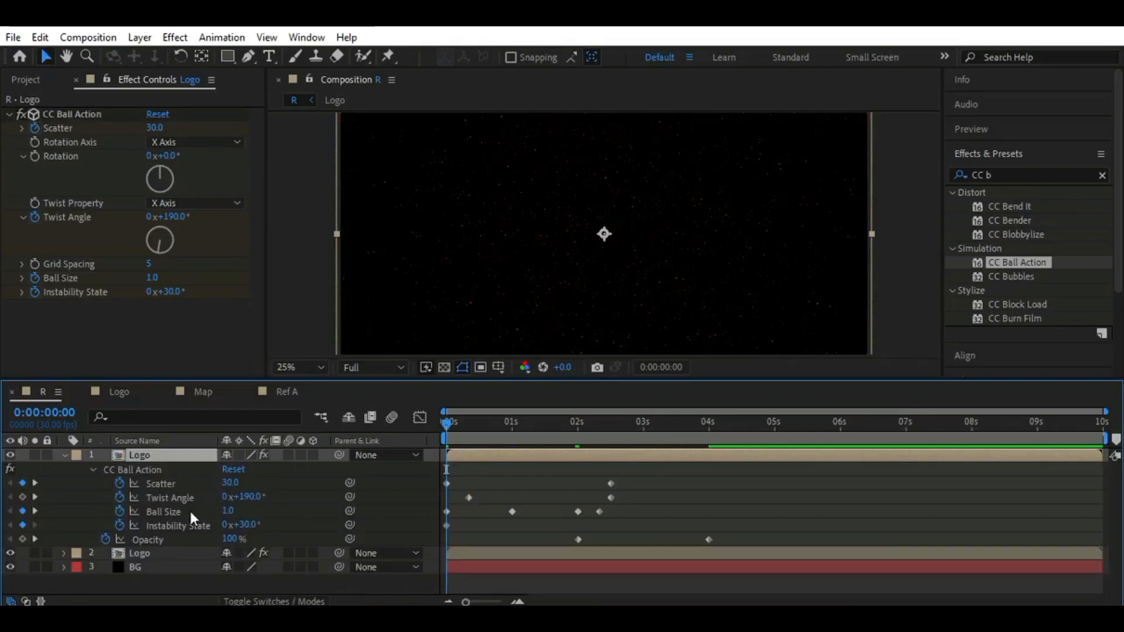
{"action": "left_click", "coordinate": [180, 483]}
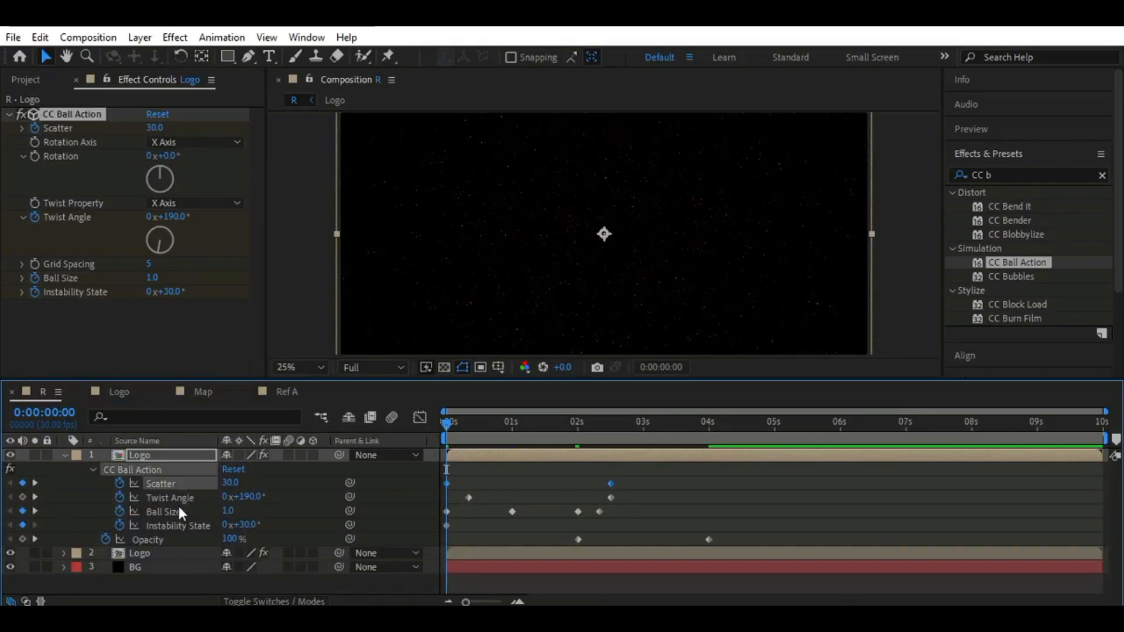
{"action": "left_click", "coordinate": [177, 497], "text": "shift"}
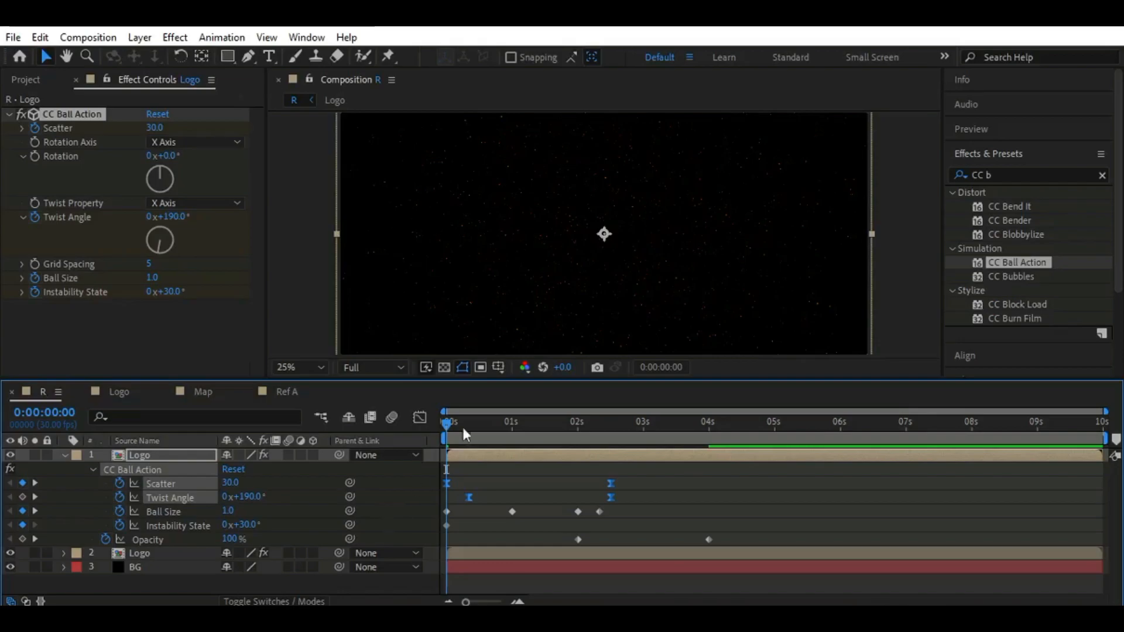
Reshape the scatter and twist angle speed curves to peak at about 0:00:02:00, then collapse the top Logo layer
{"action": "left_click", "coordinate": [422, 415]}
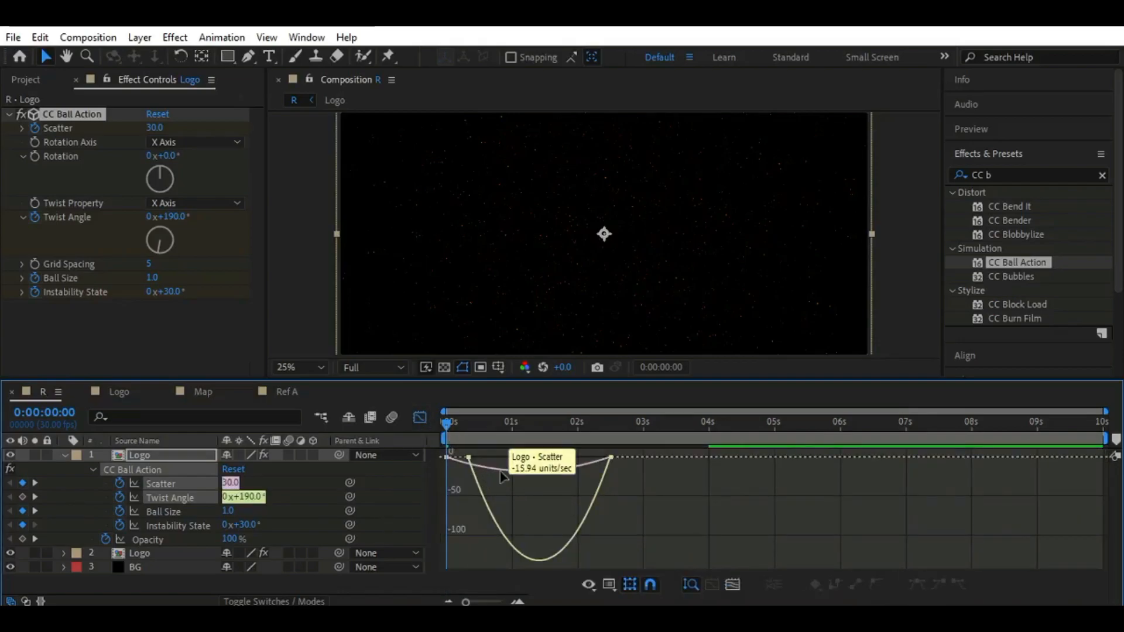
{"action": "left_click_drag", "start_coordinate": [500, 452], "coordinate": [568, 463]}
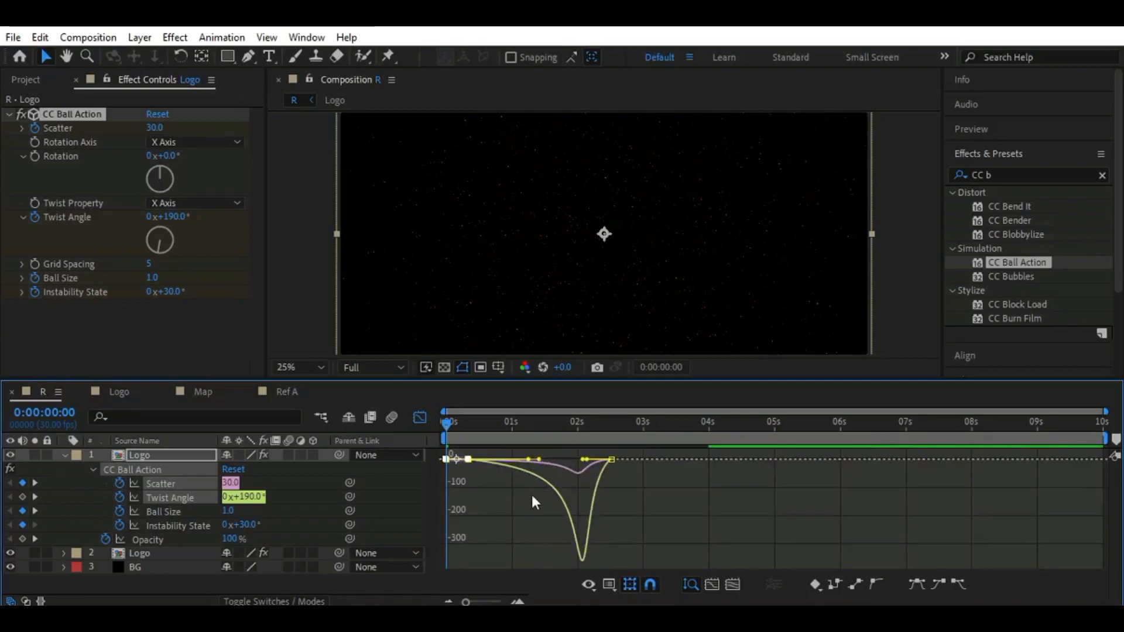
{"action": "left_click", "coordinate": [419, 417]}
{"action": "left_click", "coordinate": [65, 455]}
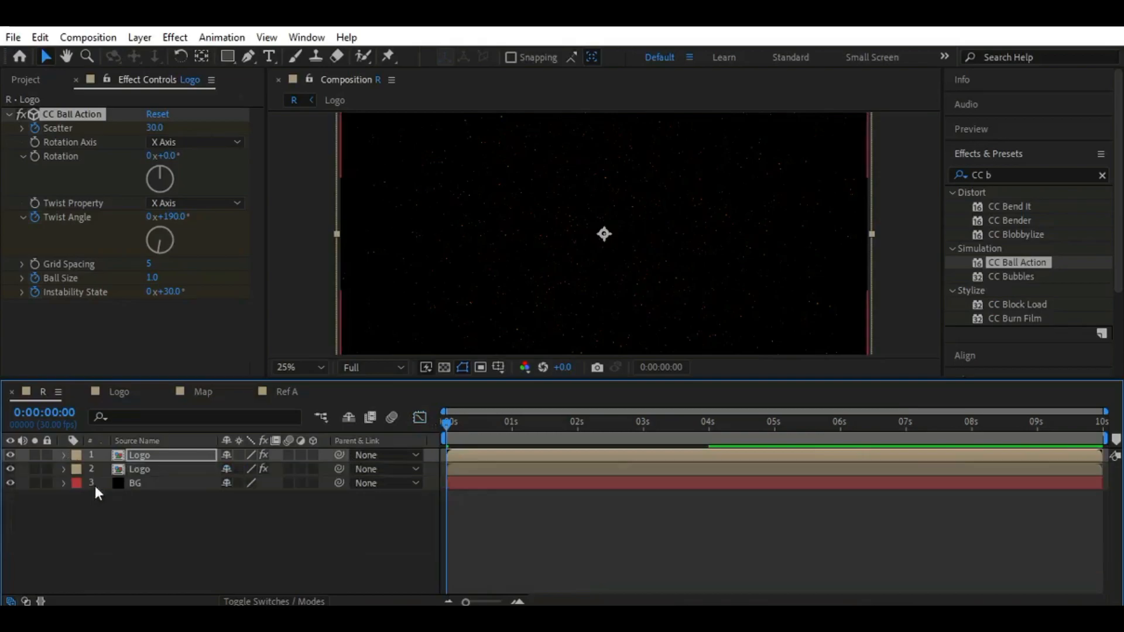
Add a one-node camera with the 28mm preset to composition R
{"action": "left_click", "coordinate": [408, 507]}
{"action": "left_click", "coordinate": [36, 79]}
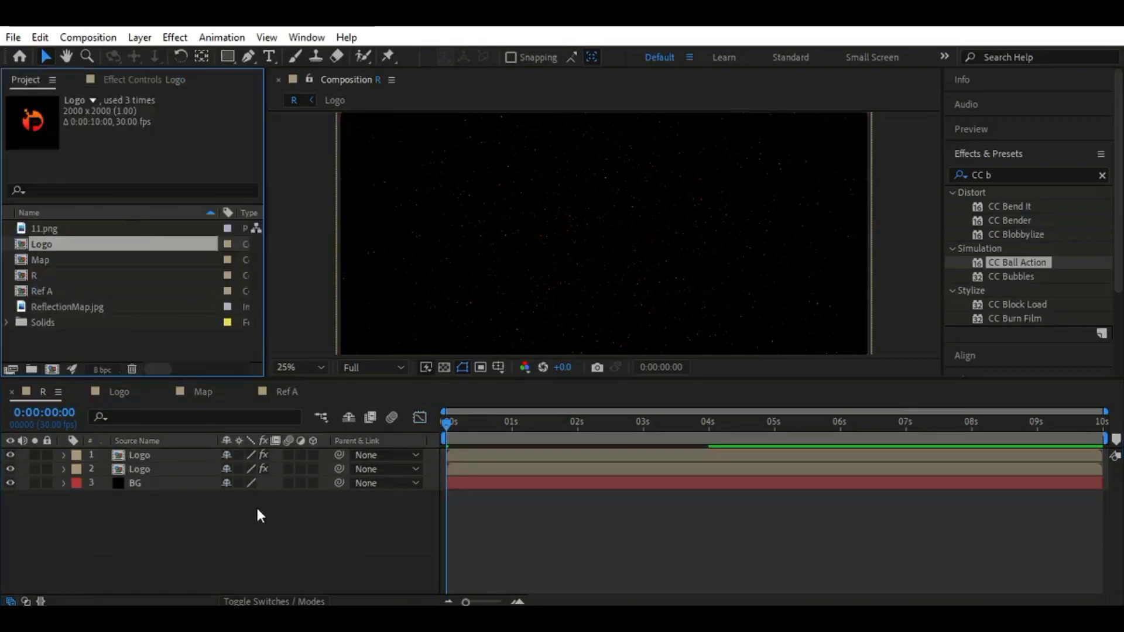
{"action": "right_click", "coordinate": [199, 518]}
{"action": "mouse_move", "coordinate": [341, 328]}
{"action": "left_click", "coordinate": [472, 397]}
{"action": "left_click", "coordinate": [451, 166]}
{"action": "left_click", "coordinate": [444, 181]}
{"action": "left_click", "coordinate": [675, 187]}
{"action": "left_click", "coordinate": [642, 285]}
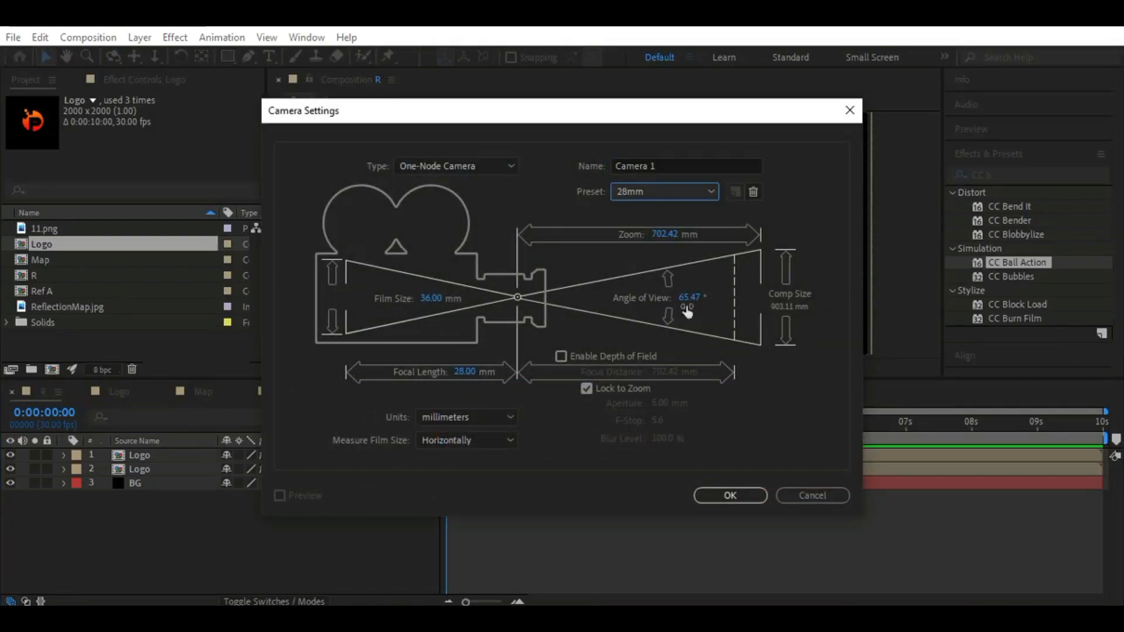
{"action": "left_click", "coordinate": [726, 493]}
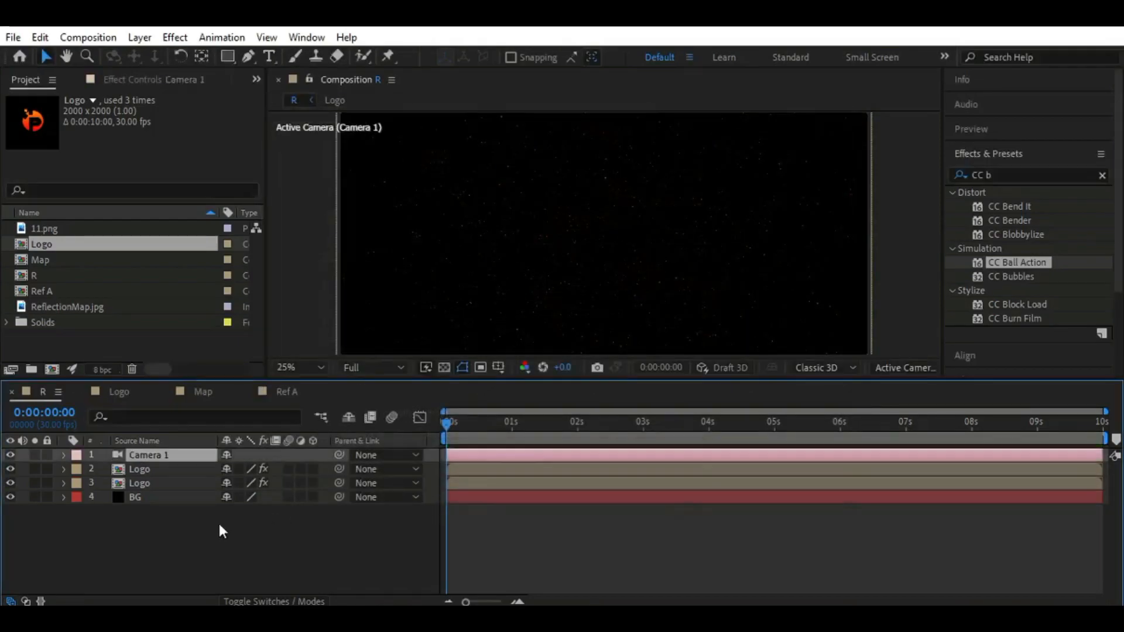
Reveal Camera 1's position and keyframe its Z value at 589.9 at 0:00:00:00
{"action": "left_click", "coordinate": [219, 531]}
{"action": "left_click", "coordinate": [191, 456]}
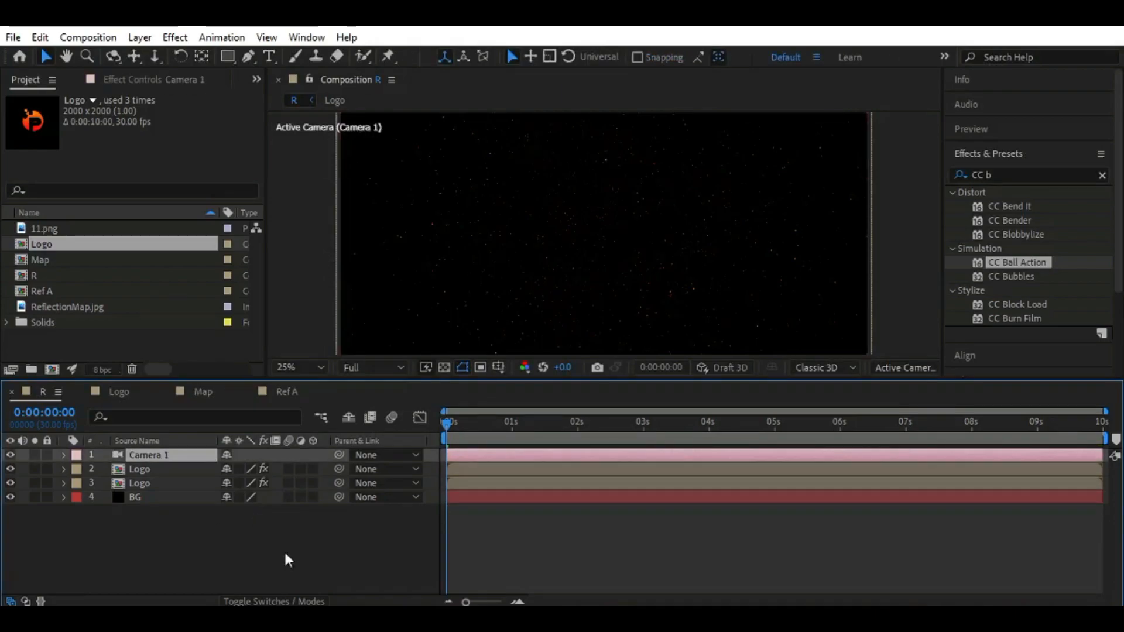
{"action": "key", "text": "p"}
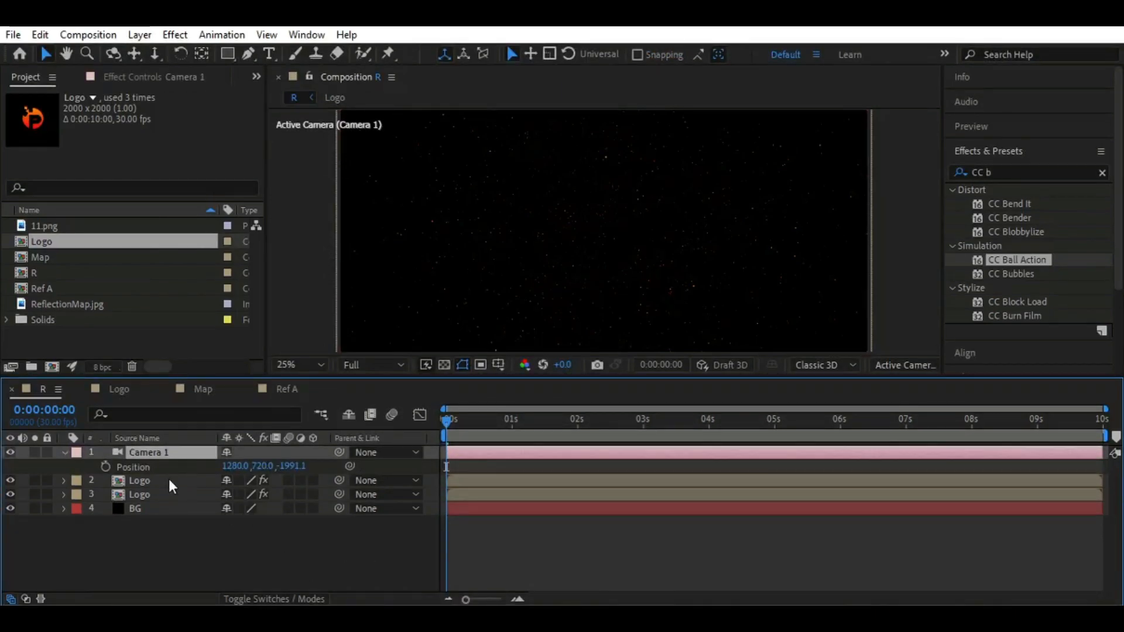
{"action": "left_click_drag", "start_coordinate": [290, 466], "coordinate": [399, 469]}
{"action": "left_click", "coordinate": [303, 466]}
{"action": "type", "text": "589."}
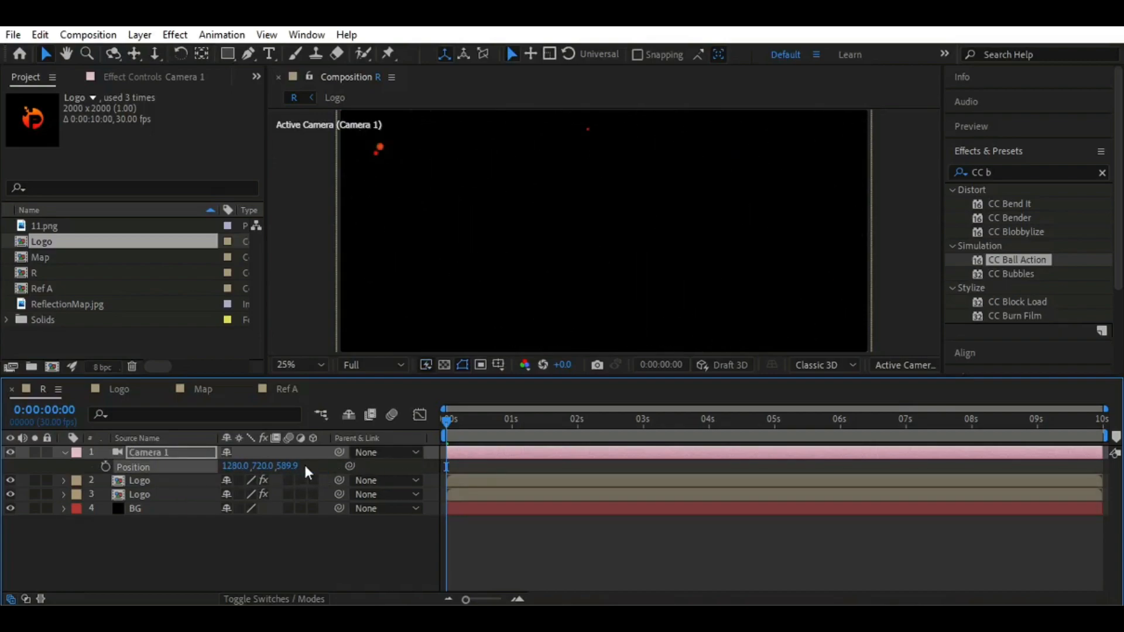
{"action": "left_click", "coordinate": [106, 466]}
Keyframe Camera 1's Z position at -1200 at 0:00:01:15
{"action": "left_click_drag", "start_coordinate": [447, 417], "coordinate": [546, 421]}
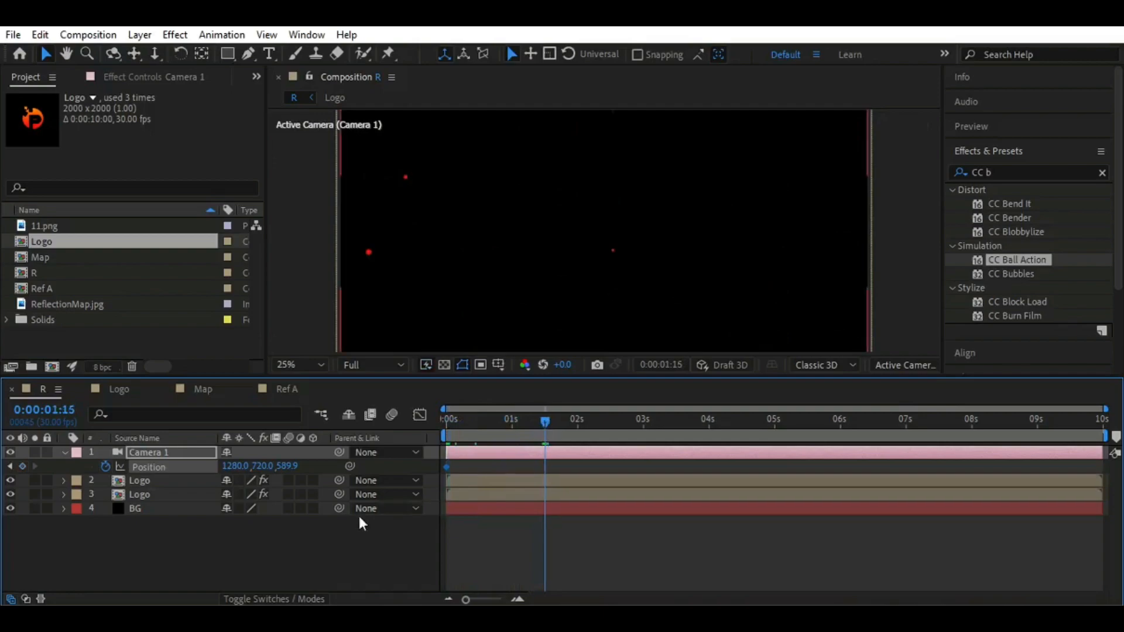
{"action": "left_click", "coordinate": [288, 466]}
{"action": "type", "text": "-12"}
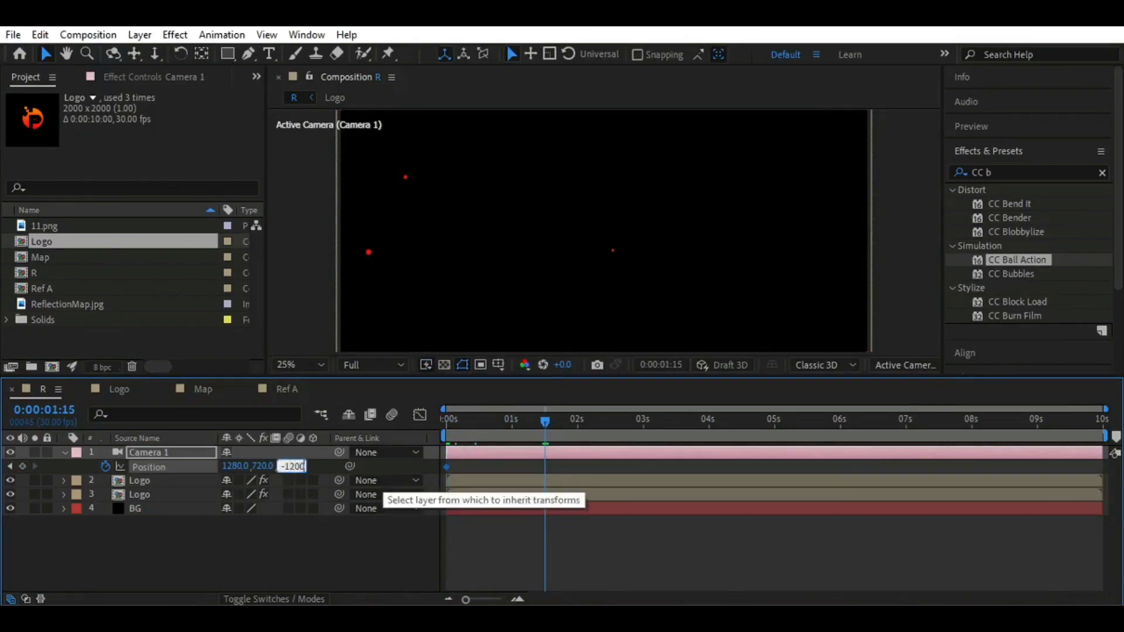
{"action": "type", "text": "00"}
{"action": "key", "text": "Return"}
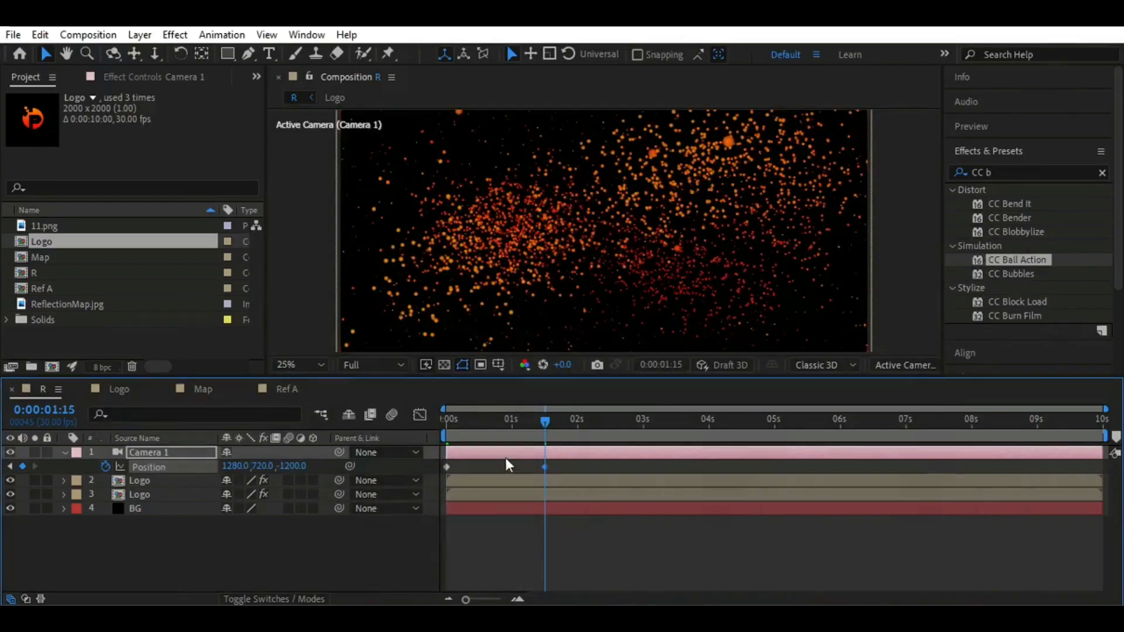
Keyframe Camera 1's Z position at -4000 at 0:00:03:00
{"action": "left_click_drag", "start_coordinate": [544, 422], "coordinate": [641, 429]}
{"action": "left_click", "coordinate": [297, 467]}
{"action": "type", "text": "-4000"}
{"action": "key", "text": "Return"}
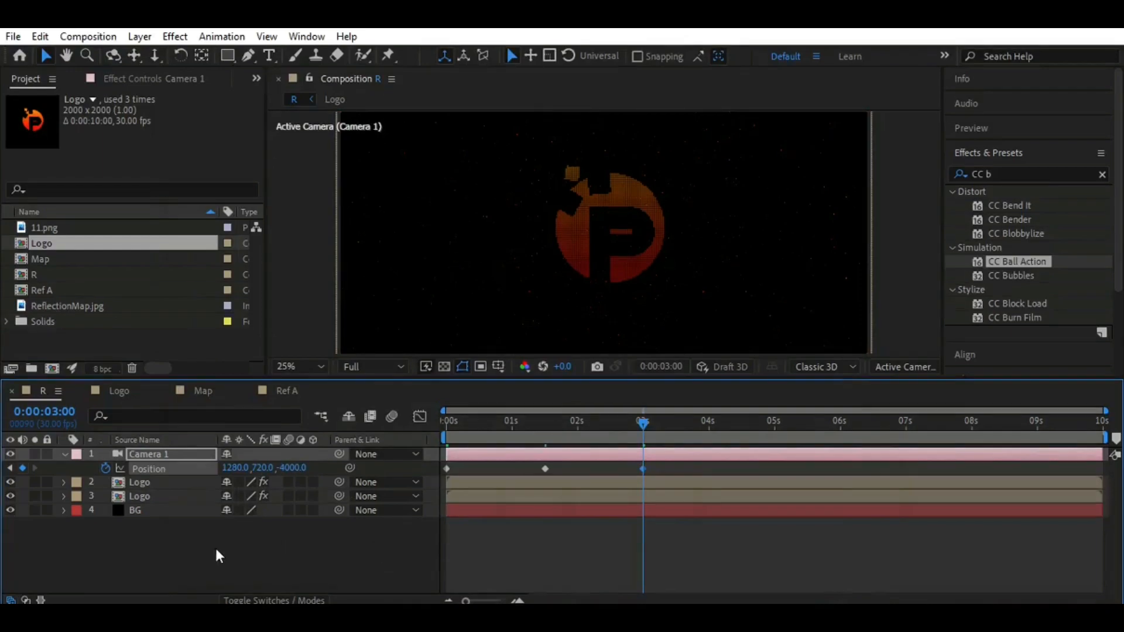
Apply Easy Ease to all the camera position keyframes and raise the starting speed to about 1000 px/sec in an enlarged speed graph
{"action": "left_click_drag", "start_coordinate": [666, 463], "coordinate": [438, 473]}
{"action": "key", "text": "F9"}
{"action": "key", "text": "shift+F3"}
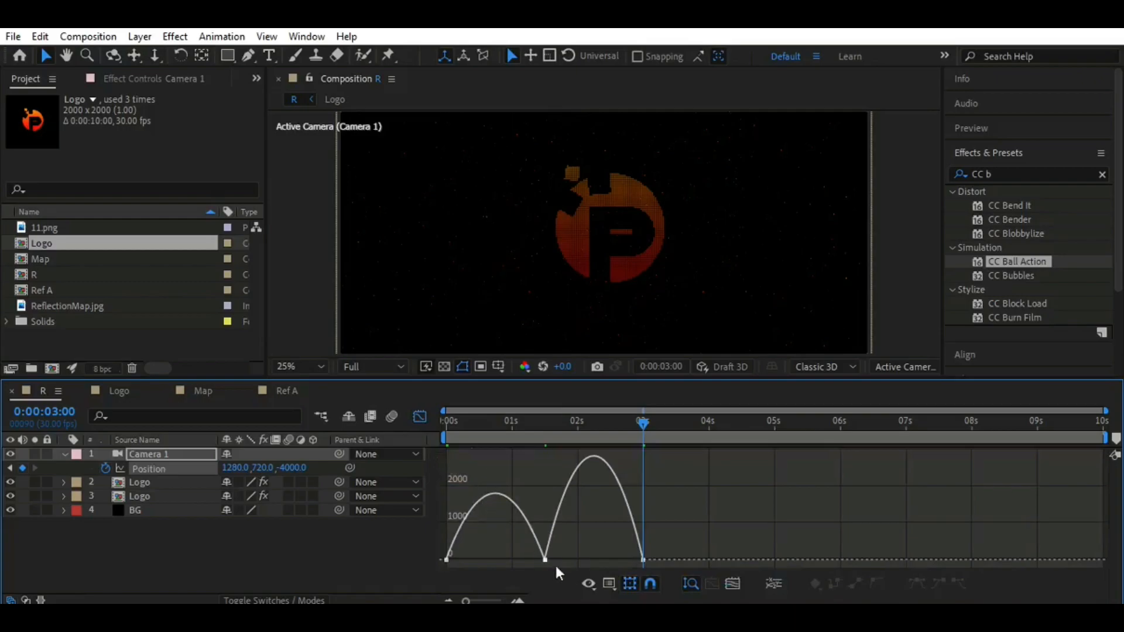
{"action": "left_click_drag", "start_coordinate": [436, 379], "coordinate": [439, 295]}
{"action": "left_click_drag", "start_coordinate": [467, 535], "coordinate": [450, 490]}
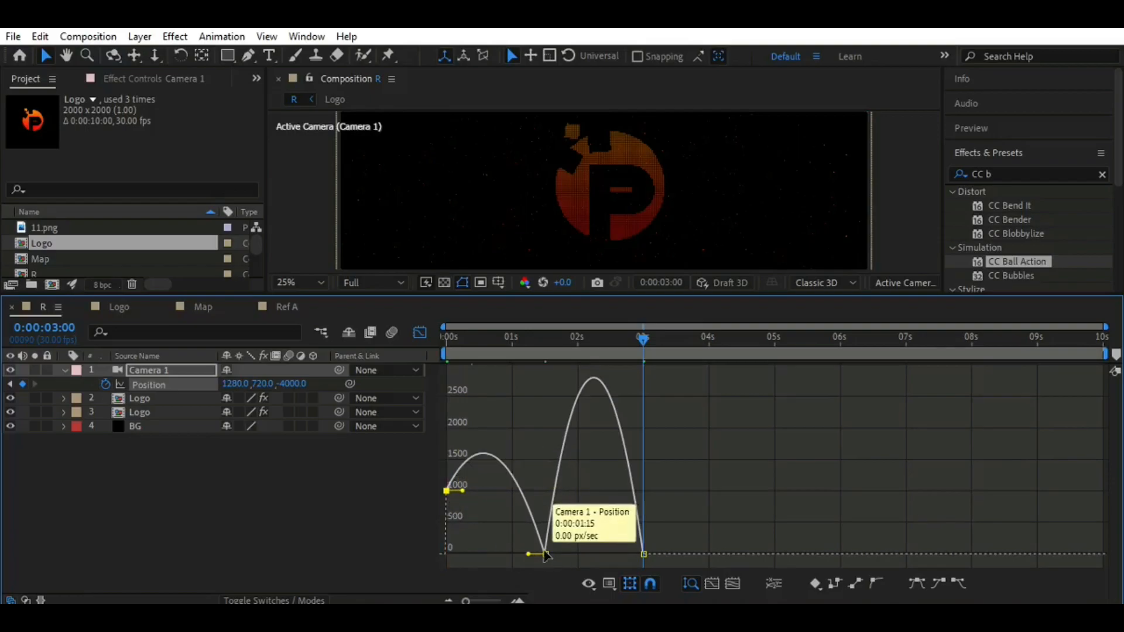
Move the camera's middle keyframe to about 0:00:02:00 at roughly 2000 px/sec, lower the starting speed to about 236 px/sec, and lengthen the final ease
{"action": "left_click", "coordinate": [564, 553]}
{"action": "left_click", "coordinate": [545, 553]}
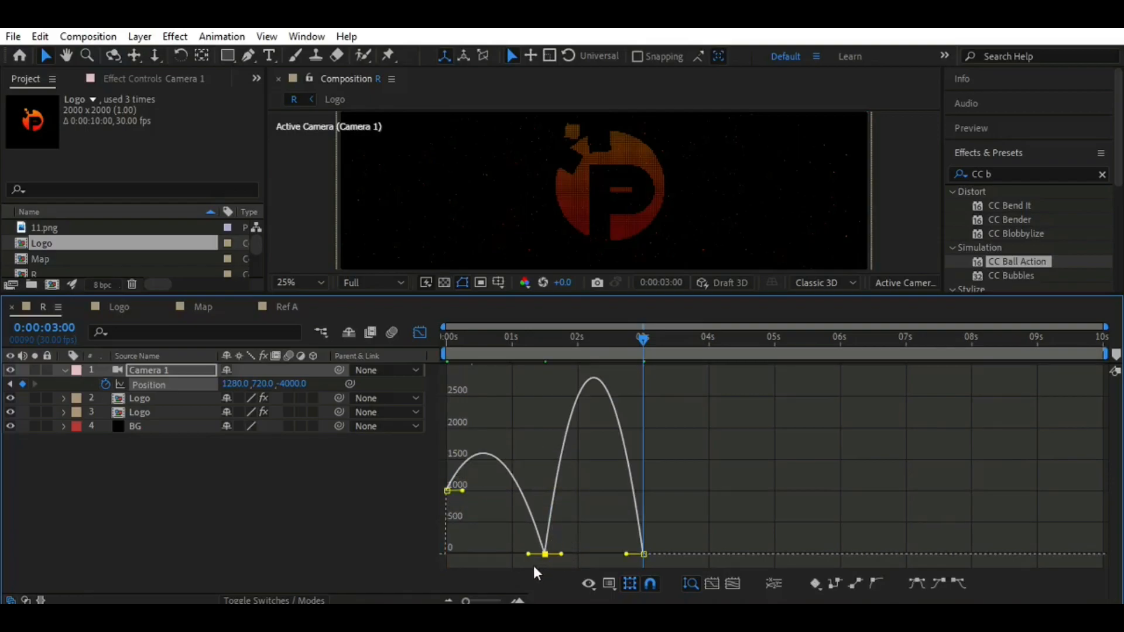
{"action": "left_click_drag", "start_coordinate": [546, 554], "coordinate": [579, 430]}
{"action": "left_click_drag", "start_coordinate": [578, 554], "coordinate": [581, 465]}
{"action": "left_click_drag", "start_coordinate": [447, 510], "coordinate": [446, 543]}
{"action": "mouse_move", "coordinate": [448, 527]}
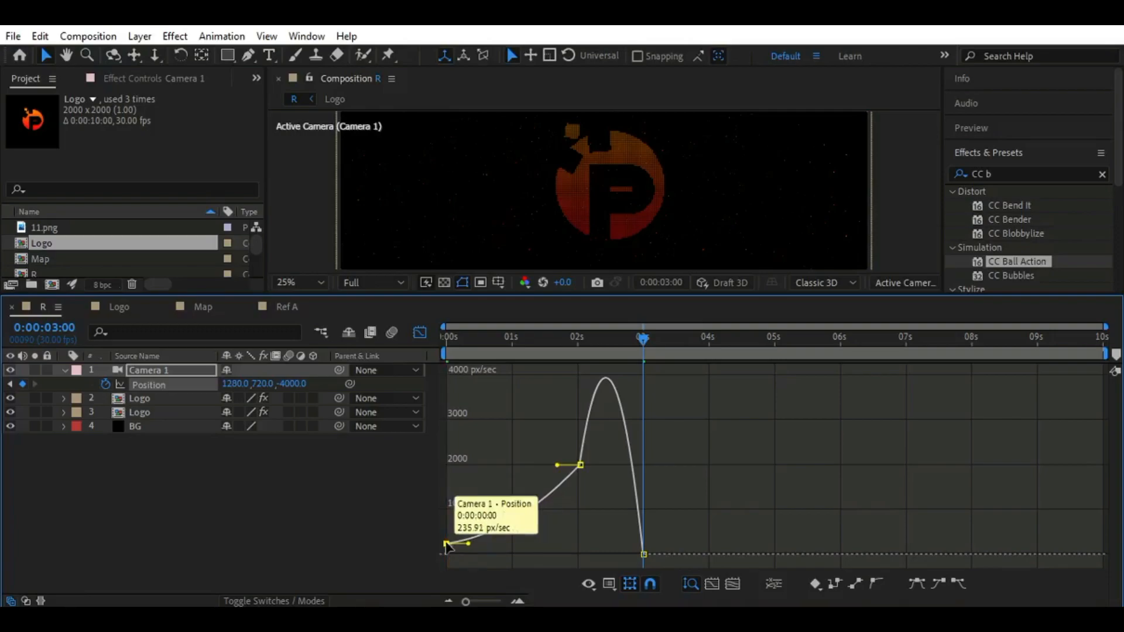
{"action": "mouse_move", "coordinate": [580, 465]}
{"action": "left_mouse_down"}
{"action": "mouse_move", "coordinate": [559, 456]}
{"action": "mouse_move", "coordinate": [549, 432]}
{"action": "mouse_move", "coordinate": [511, 431]}
{"action": "mouse_move", "coordinate": [574, 431]}
{"action": "mouse_move", "coordinate": [581, 460]}
{"action": "left_mouse_up"}
{"action": "left_click_drag", "start_coordinate": [633, 553], "coordinate": [623, 554]}
Return to 0:00:00:00, restore the layer view in a smaller timeline, and collapse Camera 1's properties
{"action": "mouse_move", "coordinate": [641, 335]}
{"action": "left_mouse_down"}
{"action": "mouse_move", "coordinate": [440, 336]}
{"action": "mouse_move", "coordinate": [639, 356]}
{"action": "left_mouse_up"}
{"action": "left_click_drag", "start_coordinate": [497, 296], "coordinate": [496, 406]}
{"action": "left_click_drag", "start_coordinate": [641, 450], "coordinate": [437, 457]}
{"action": "left_click", "coordinate": [417, 443]}
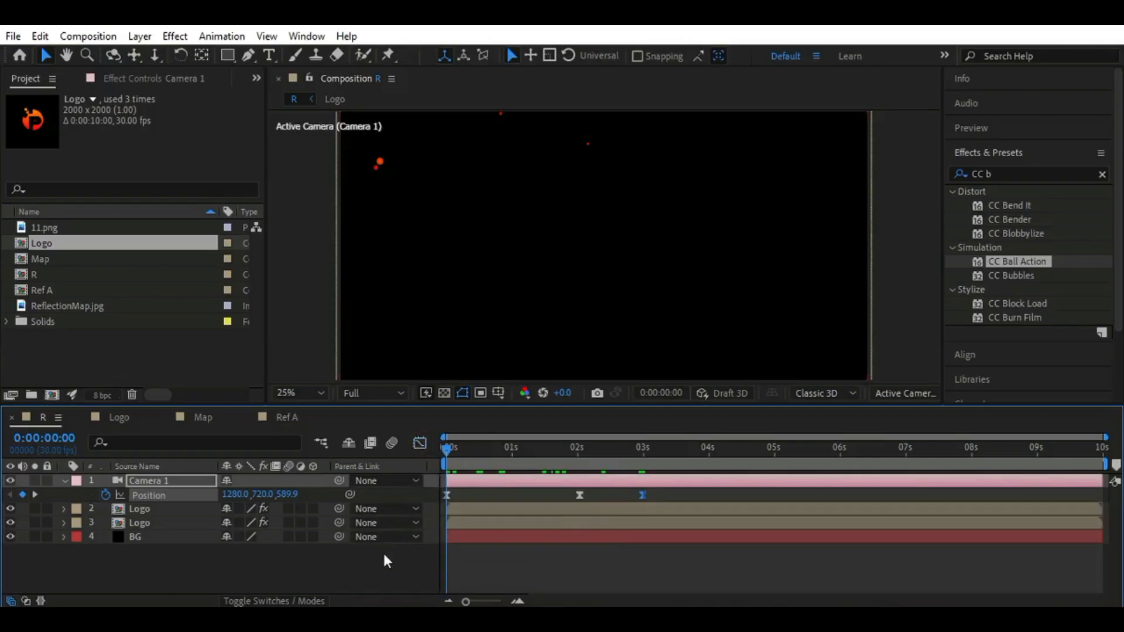
{"action": "left_click", "coordinate": [383, 552]}
{"action": "left_click", "coordinate": [65, 480]}
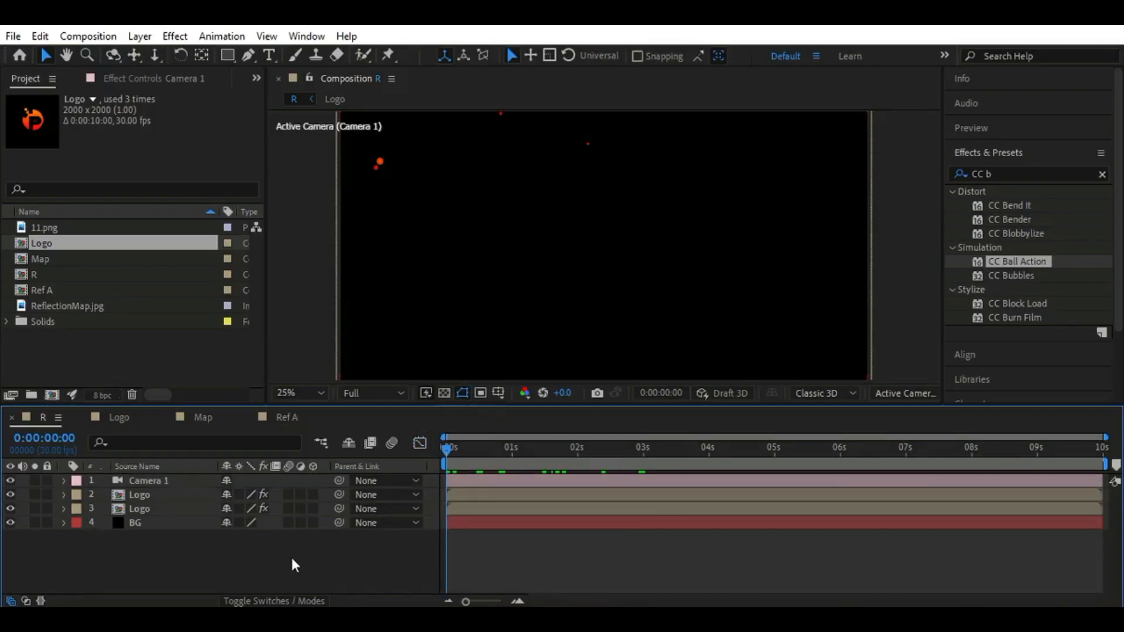
{"action": "left_click_drag", "start_coordinate": [447, 452], "coordinate": [433, 478]}
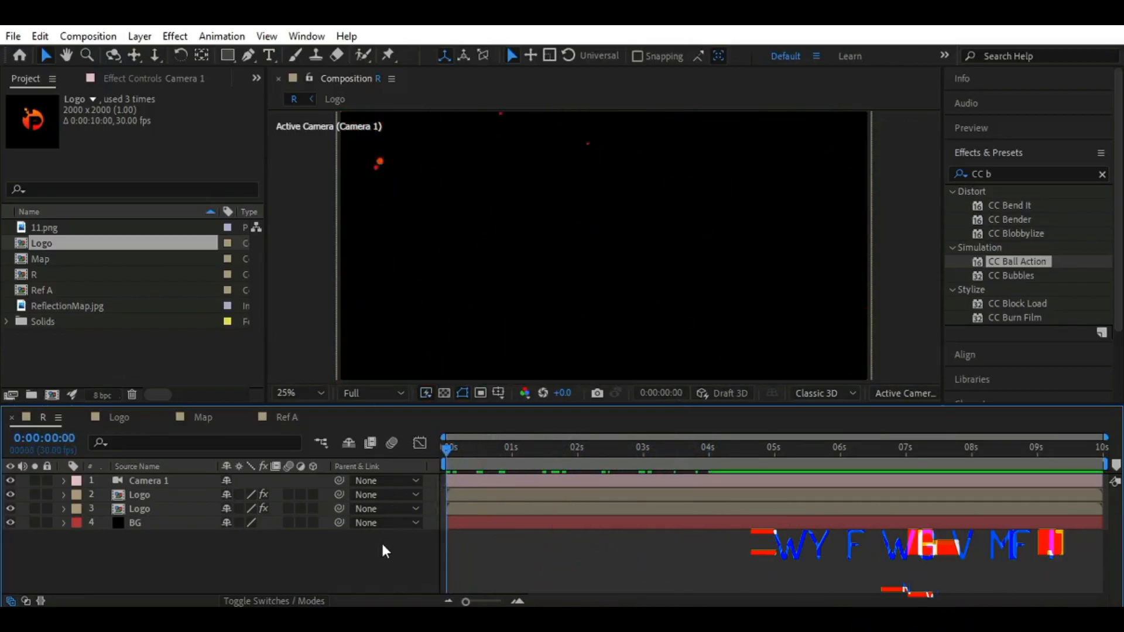
Add another Logo composition layer directly below Camera 1 and shift it to start at 0:00:02:15
{"action": "left_click_drag", "start_coordinate": [58, 248], "coordinate": [147, 493]}
{"action": "left_click_drag", "start_coordinate": [440, 457], "coordinate": [612, 448]}
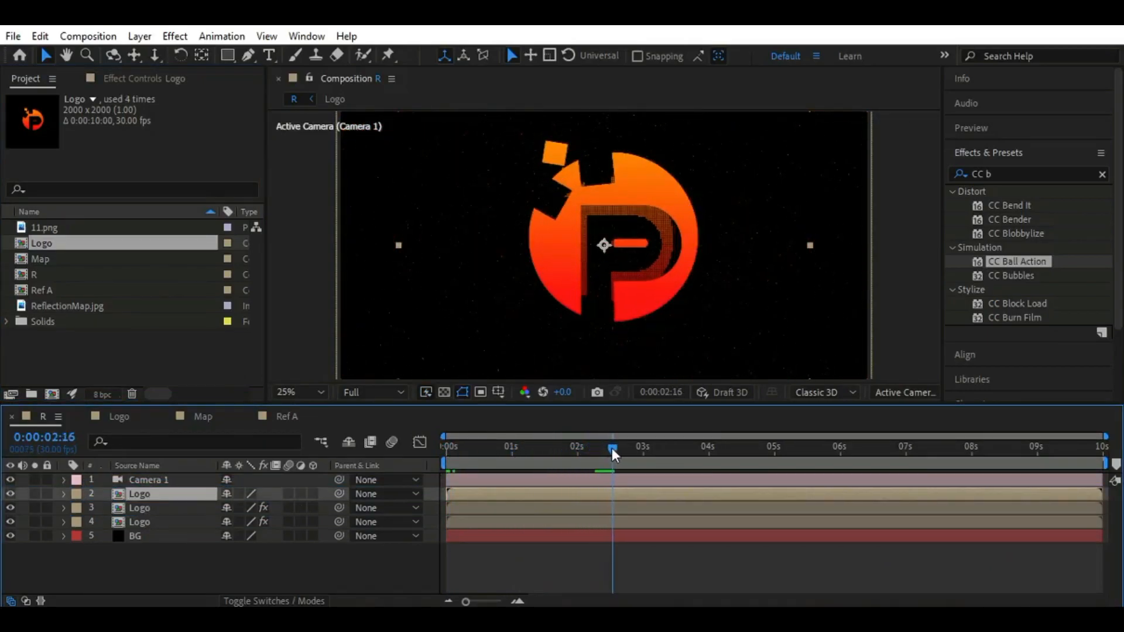
{"action": "left_click_drag", "start_coordinate": [533, 496], "coordinate": [679, 500]}
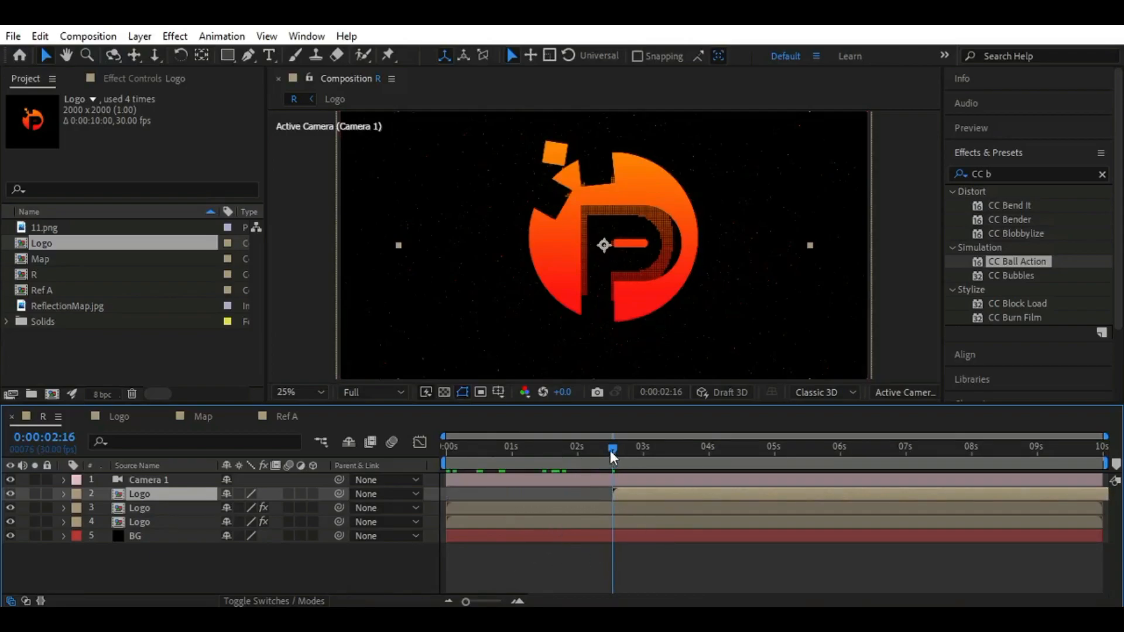
{"action": "left_click_drag", "start_coordinate": [612, 456], "coordinate": [610, 457]}
{"action": "left_click", "coordinate": [638, 497]}
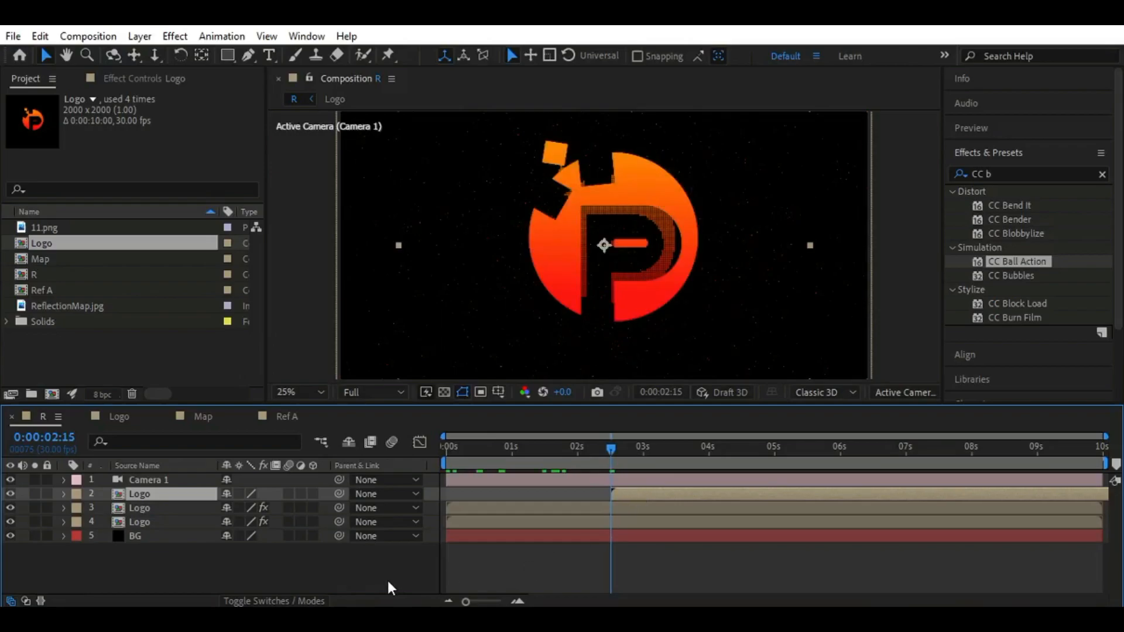
Make the new Logo layer below Camera 1 a 3D layer, keeping the layer switches shown in the timeline
{"action": "key", "text": "F4"}
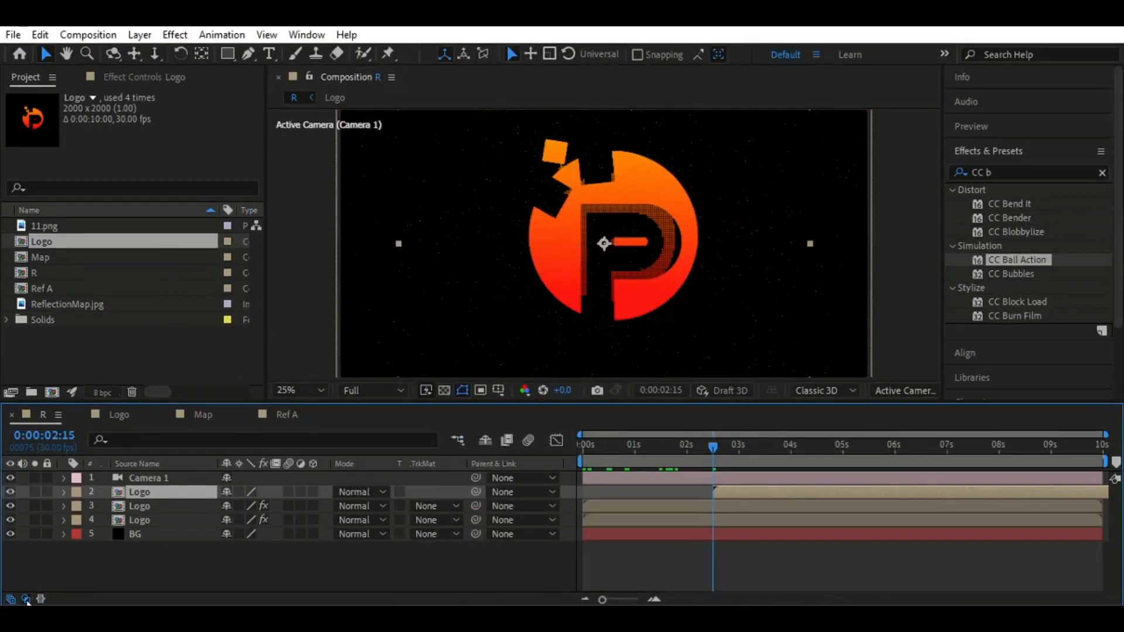
{"action": "left_click", "coordinate": [26, 598]}
{"action": "left_click", "coordinate": [11, 598]}
{"action": "left_click", "coordinate": [10, 599]}
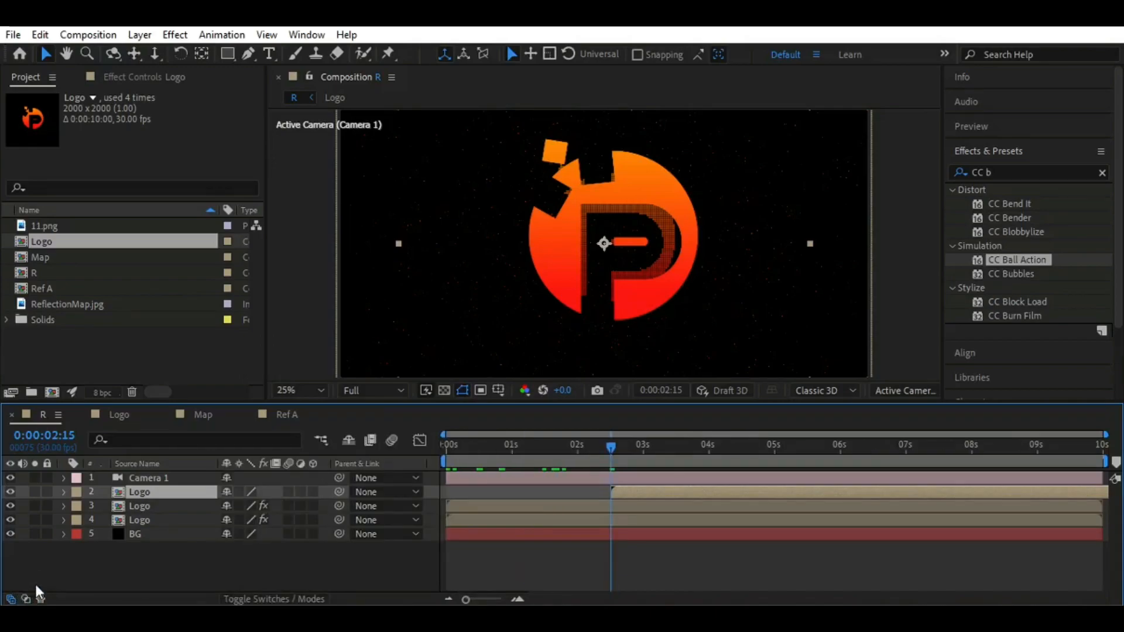
{"action": "left_click", "coordinate": [313, 493]}
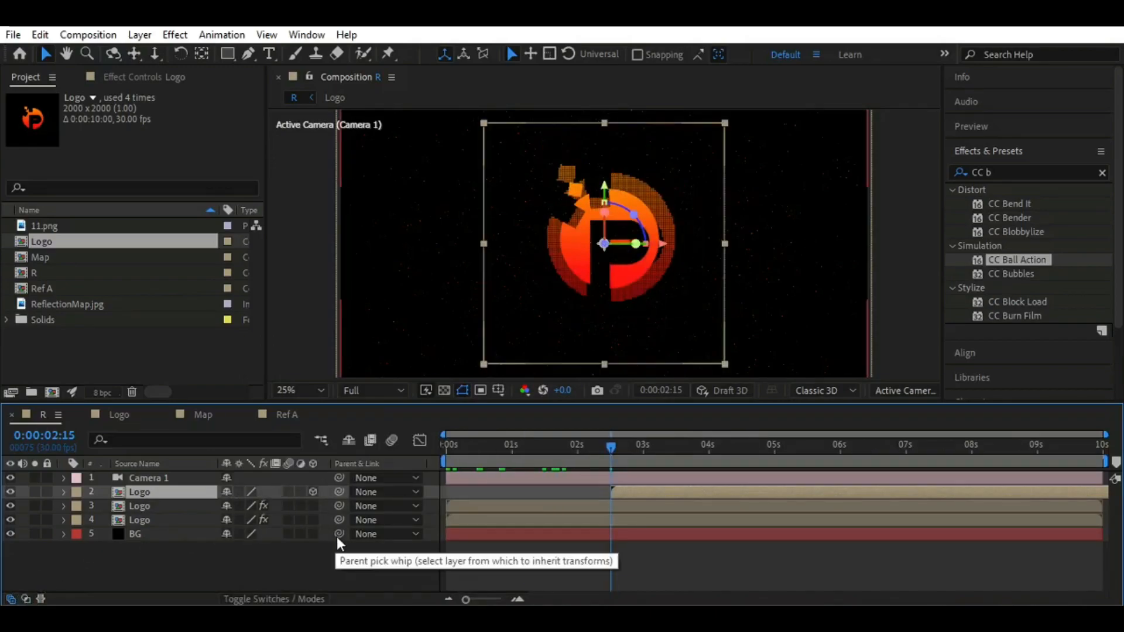
Set the Z position of the 3D Logo layer to -873
{"action": "key", "text": "p"}
{"action": "left_click", "coordinate": [284, 505]}
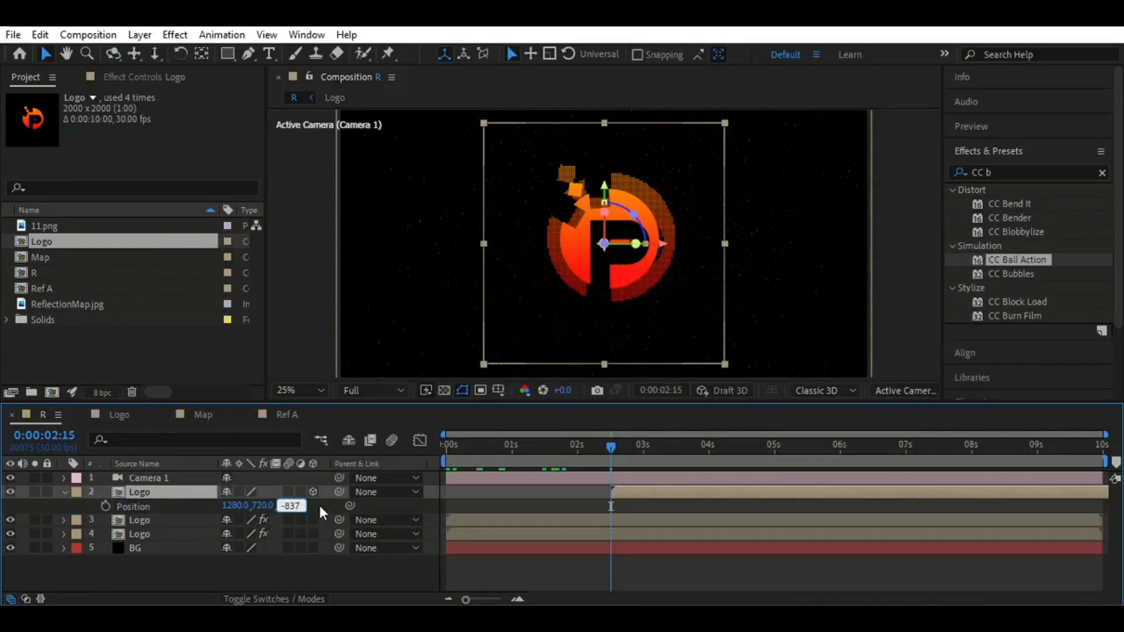
{"action": "type", "text": "-837"}
{"action": "key", "text": "Return"}
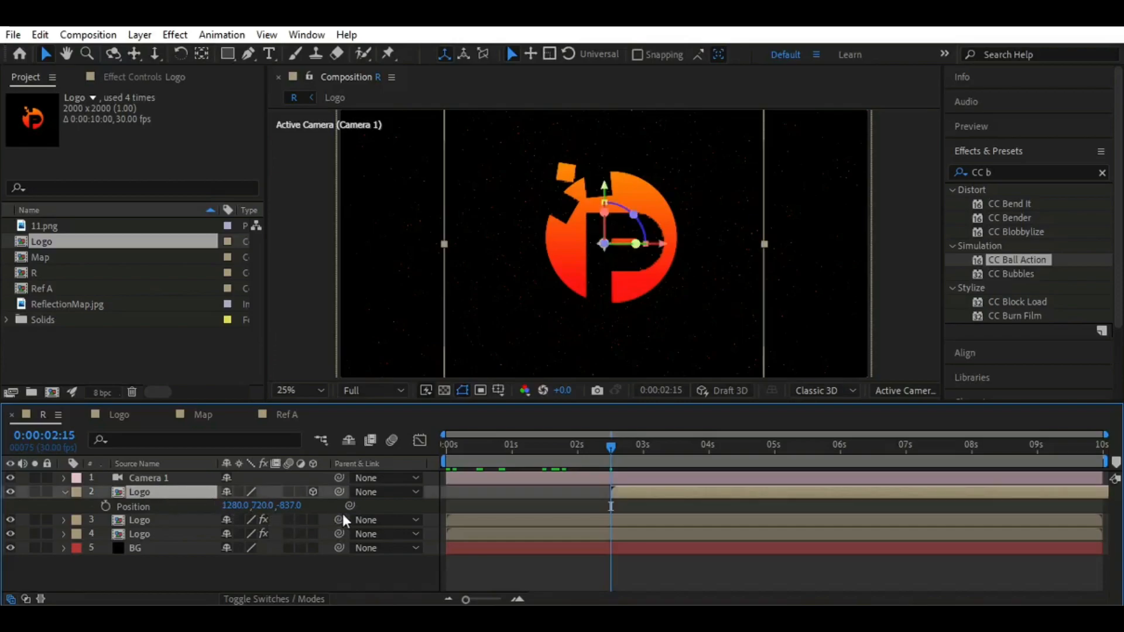
{"action": "left_click", "coordinate": [291, 505]}
{"action": "type", "text": "-873"}
{"action": "key", "text": "Return"}
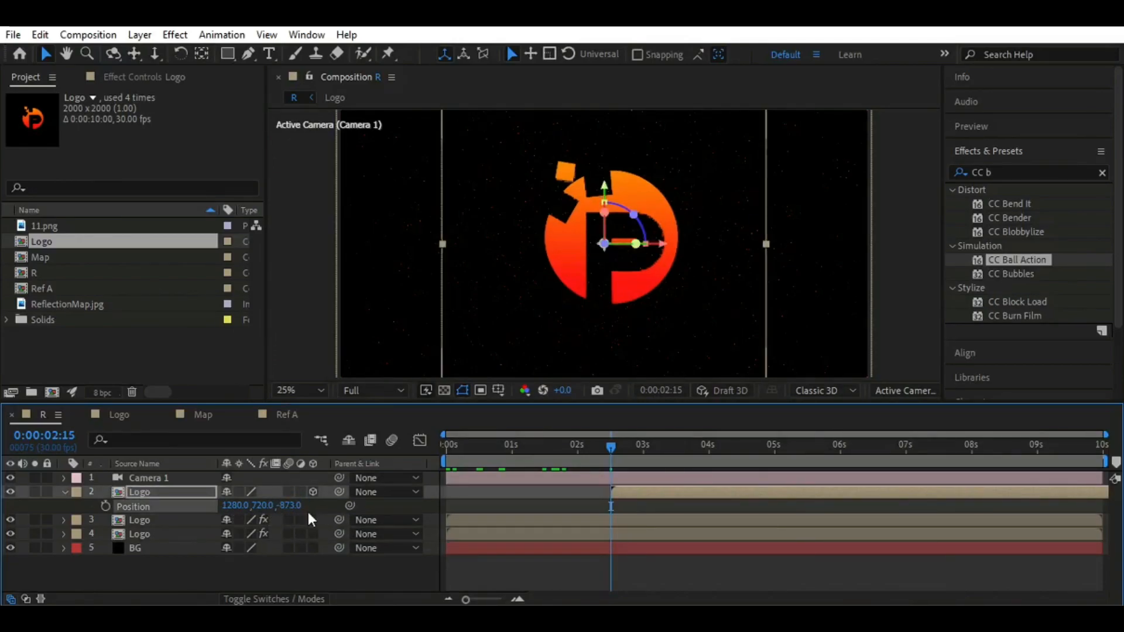
Apply CC Image Wipe to the 3D Logo layer and set its Border Softness to 45%
{"action": "left_click", "coordinate": [1008, 172]}
{"action": "type", "text": "im"}
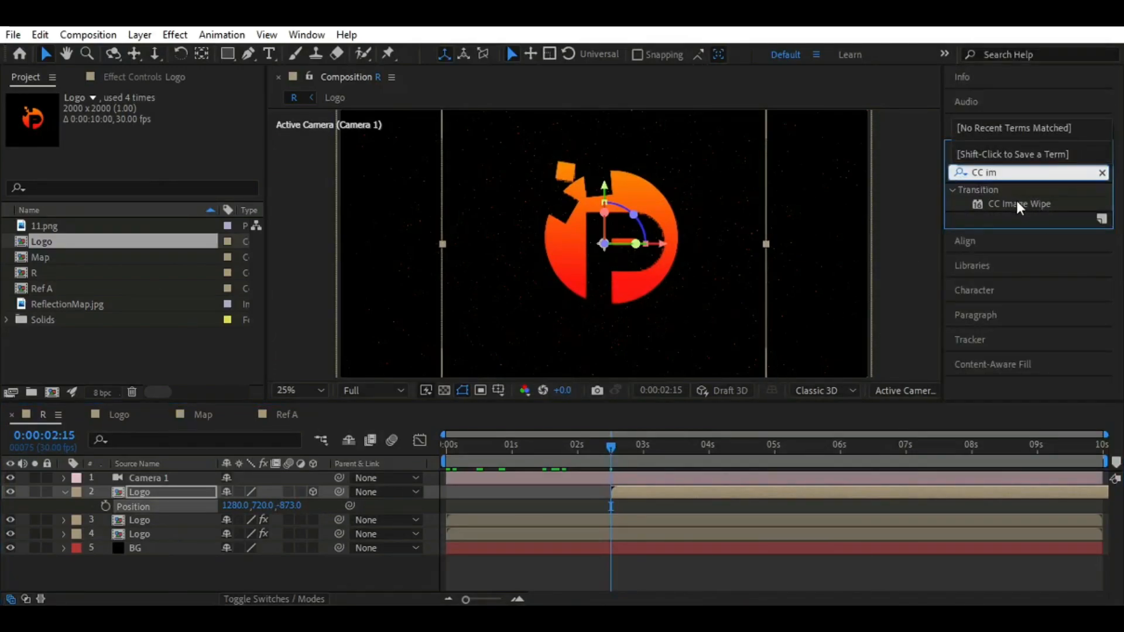
{"action": "double_click", "coordinate": [1034, 203]}
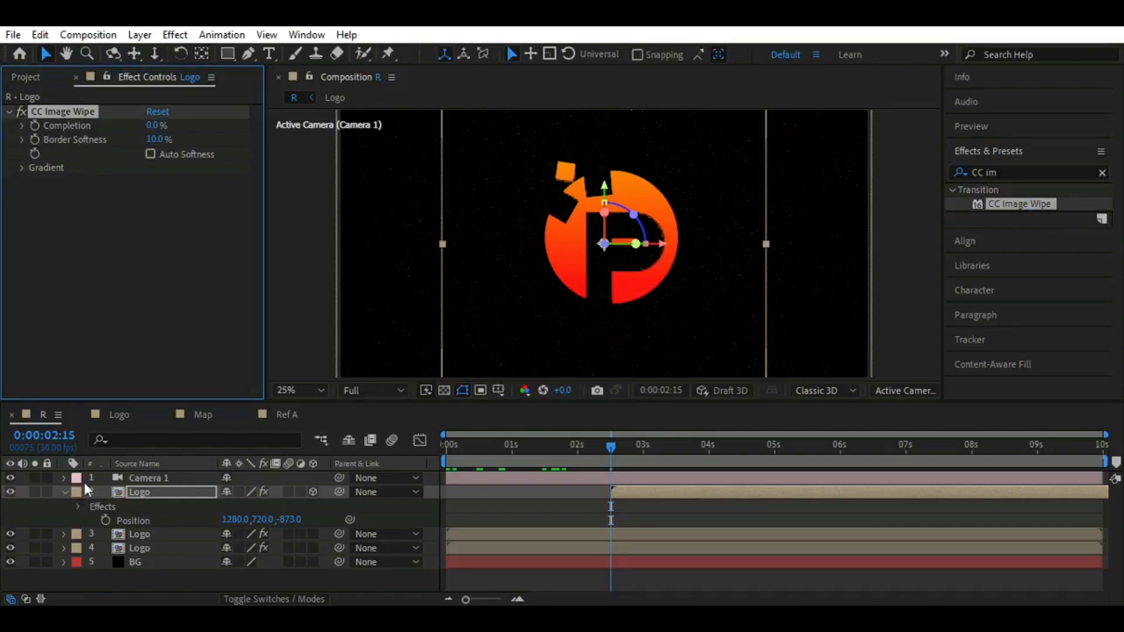
{"action": "left_click", "coordinate": [161, 494]}
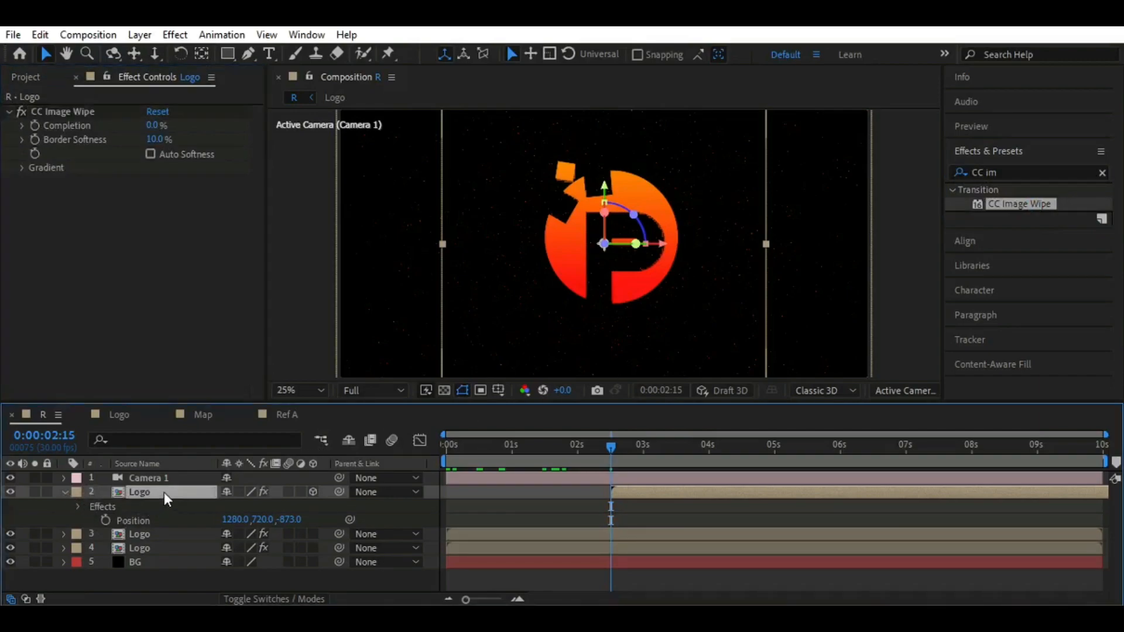
{"action": "key", "text": "u"}
{"action": "left_click", "coordinate": [103, 112]}
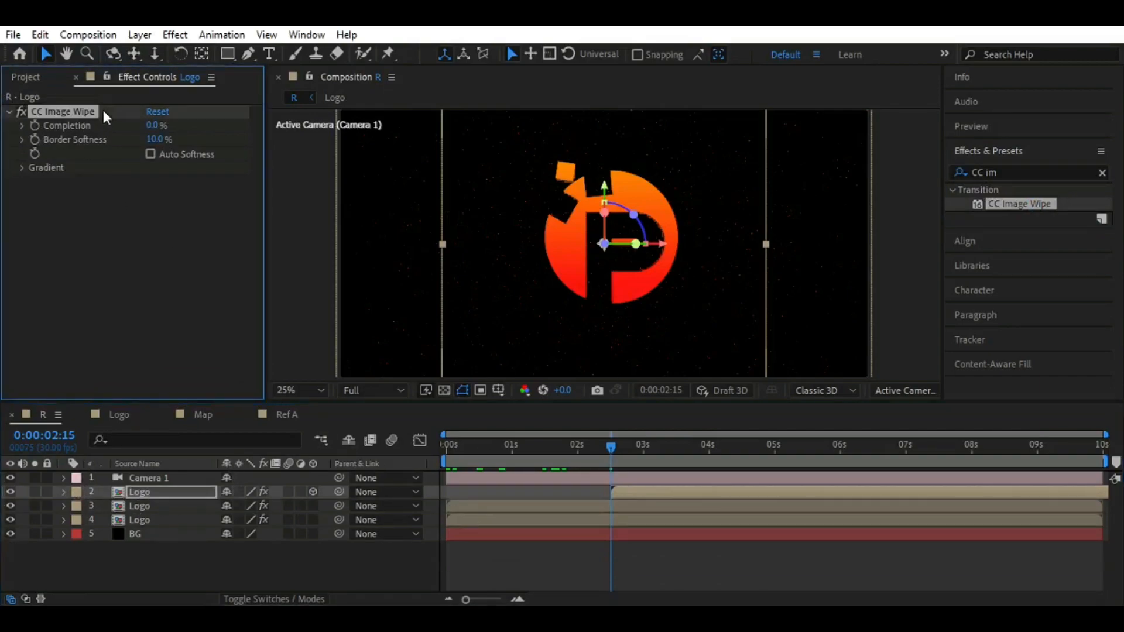
{"action": "left_click", "coordinate": [154, 140]}
{"action": "type", "text": "45"}
{"action": "key", "text": "Return"}
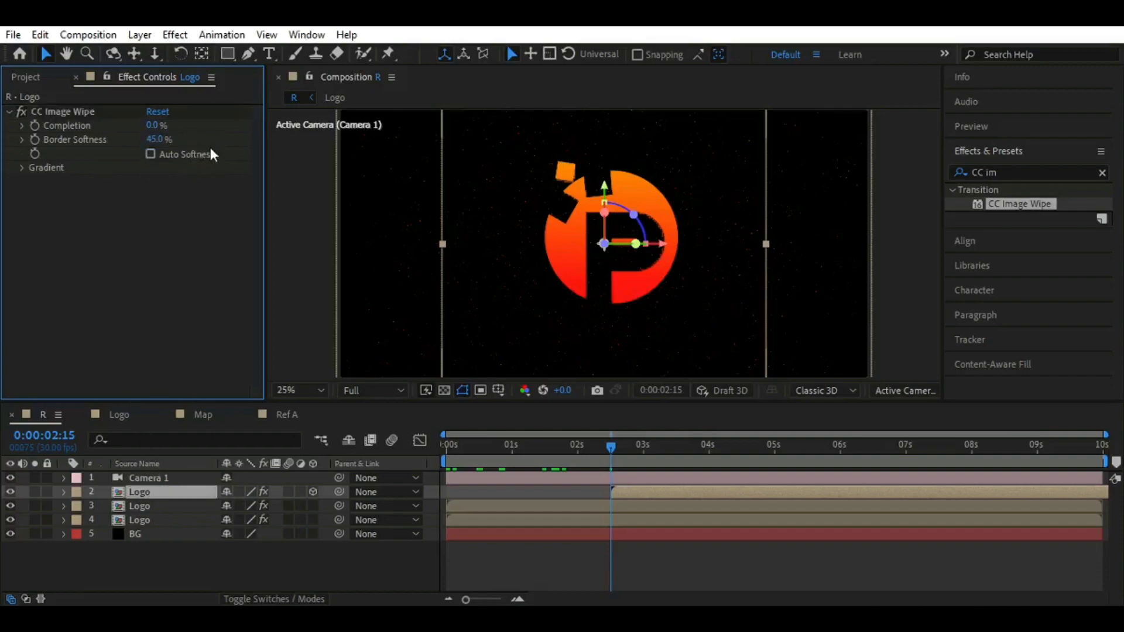
Keyframe CC Image Wipe's Completion at 100% at 0:00:02:15 and 0% at 0:00:03:00
{"action": "left_click", "coordinate": [154, 126]}
{"action": "key", "text": "Return"}
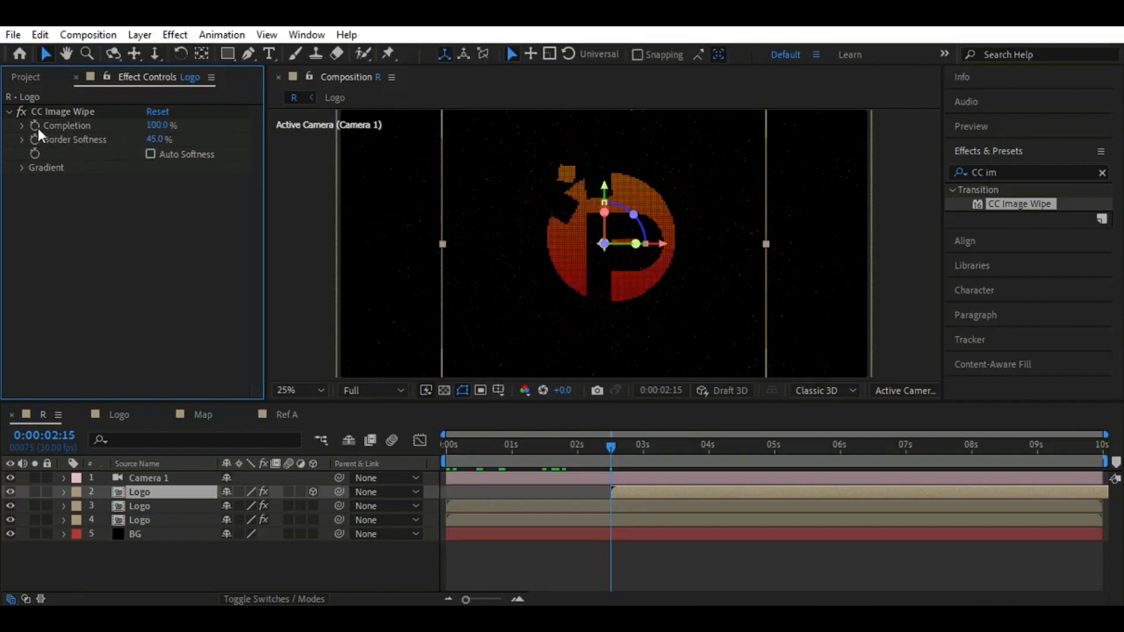
{"action": "left_click", "coordinate": [33, 149]}
{"action": "left_click_drag", "start_coordinate": [610, 445], "coordinate": [643, 447]}
{"action": "left_click", "coordinate": [157, 124]}
{"action": "type", "text": "0"}
{"action": "key", "text": "Return"}
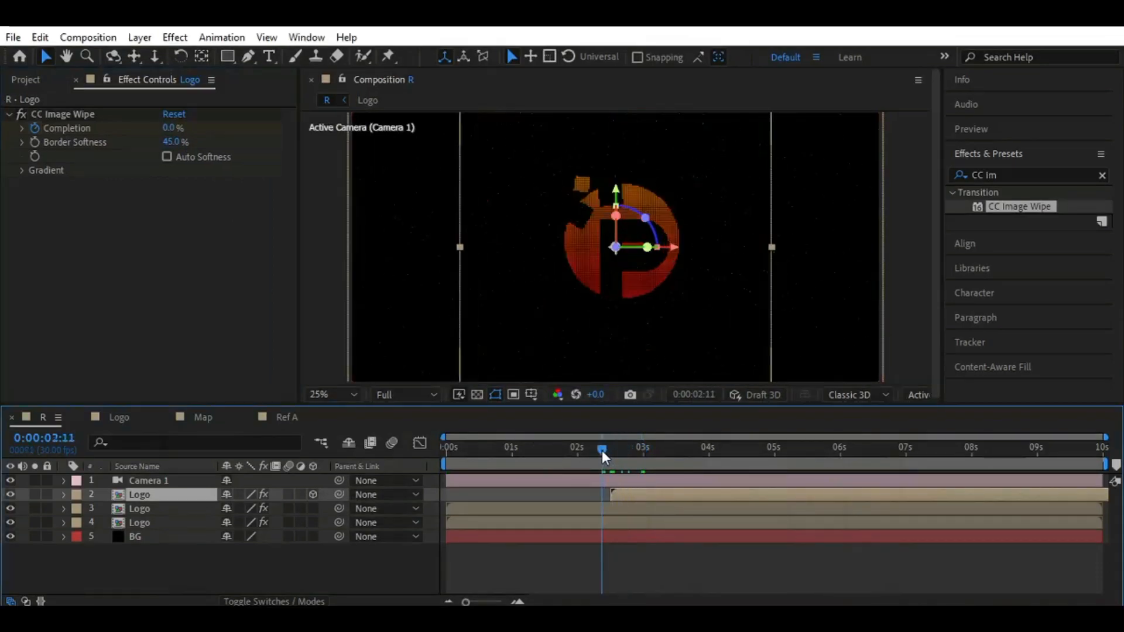
Shift the 3D Logo layer earlier so that it starts at 0:00:02:06
{"action": "left_click_drag", "start_coordinate": [602, 451], "coordinate": [591, 447]}
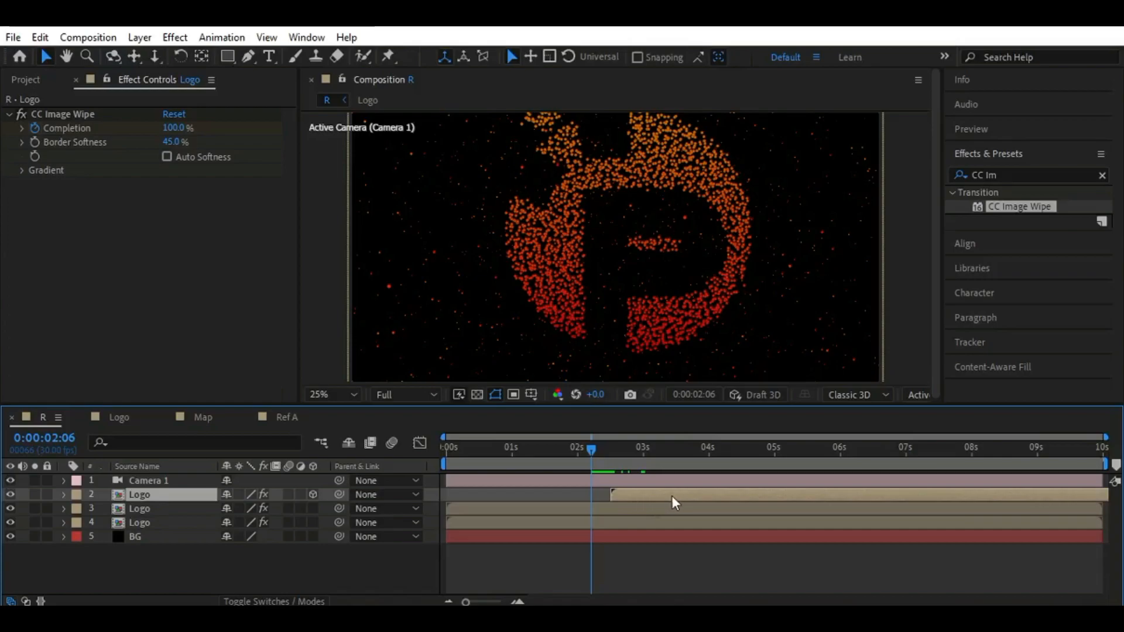
{"action": "left_click_drag", "start_coordinate": [673, 498], "coordinate": [654, 495]}
{"action": "left_click", "coordinate": [630, 566]}
{"action": "mouse_move", "coordinate": [591, 451]}
{"action": "left_mouse_down"}
{"action": "mouse_move", "coordinate": [423, 463]}
{"action": "mouse_move", "coordinate": [649, 469]}
{"action": "mouse_move", "coordinate": [591, 466]}
{"action": "left_mouse_up"}
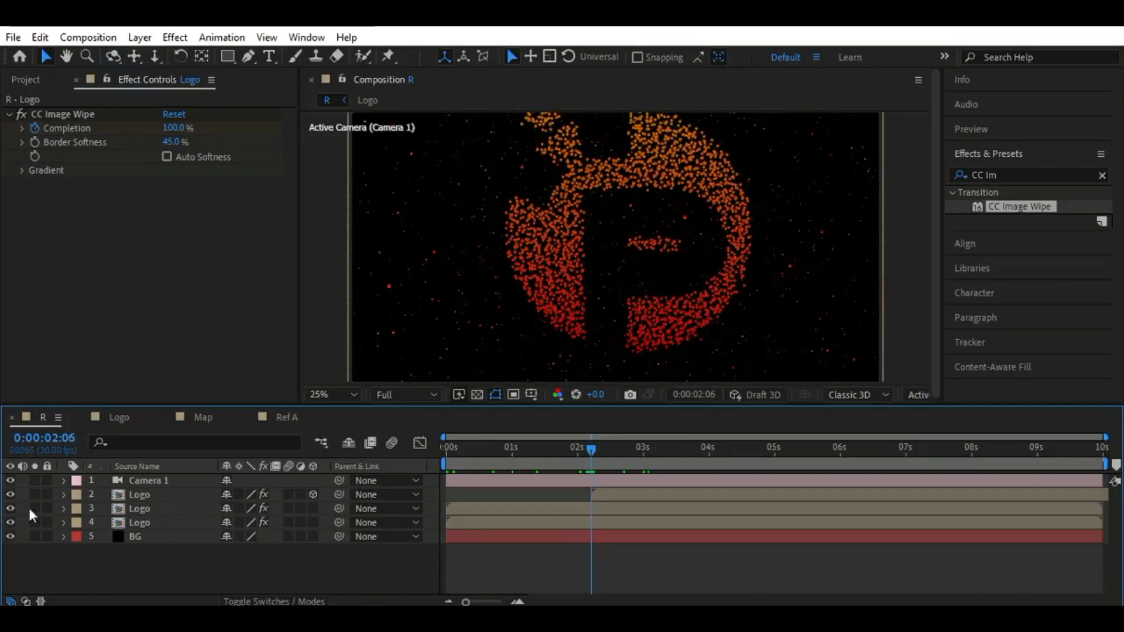
Reveal the 3D Logo layer's keyframes, place the final Completion keyframe at 0:00:03:00, and collapse the layer
{"action": "left_click", "coordinate": [181, 497]}
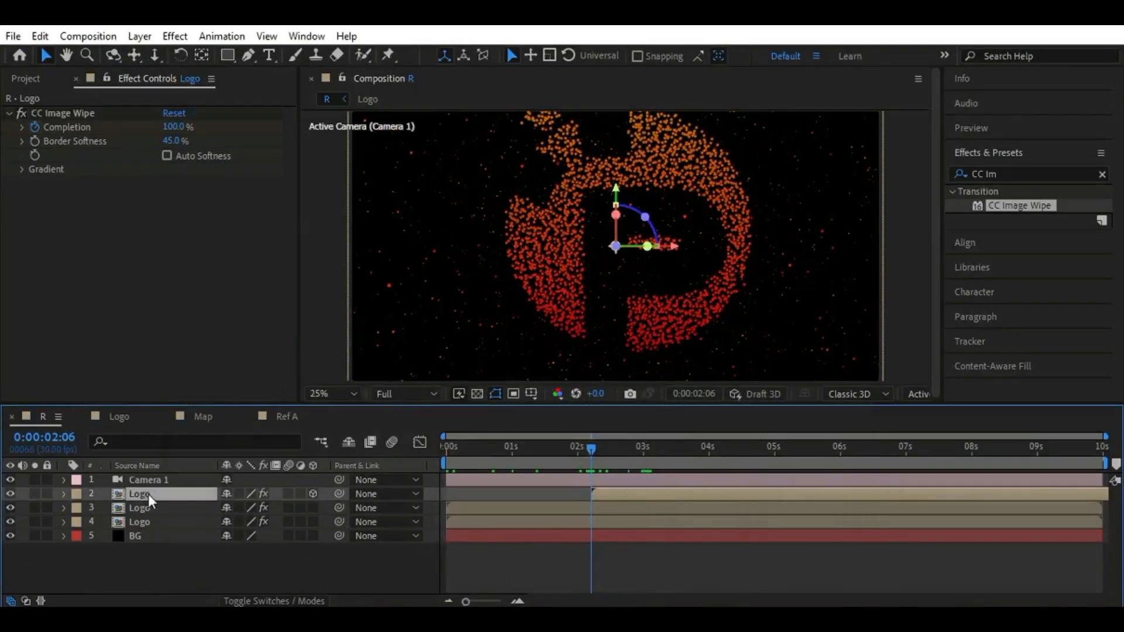
{"action": "key", "text": "u"}
{"action": "mouse_move", "coordinate": [594, 450]}
{"action": "left_mouse_down"}
{"action": "mouse_move", "coordinate": [647, 457]}
{"action": "mouse_move", "coordinate": [592, 457]}
{"action": "left_mouse_up"}
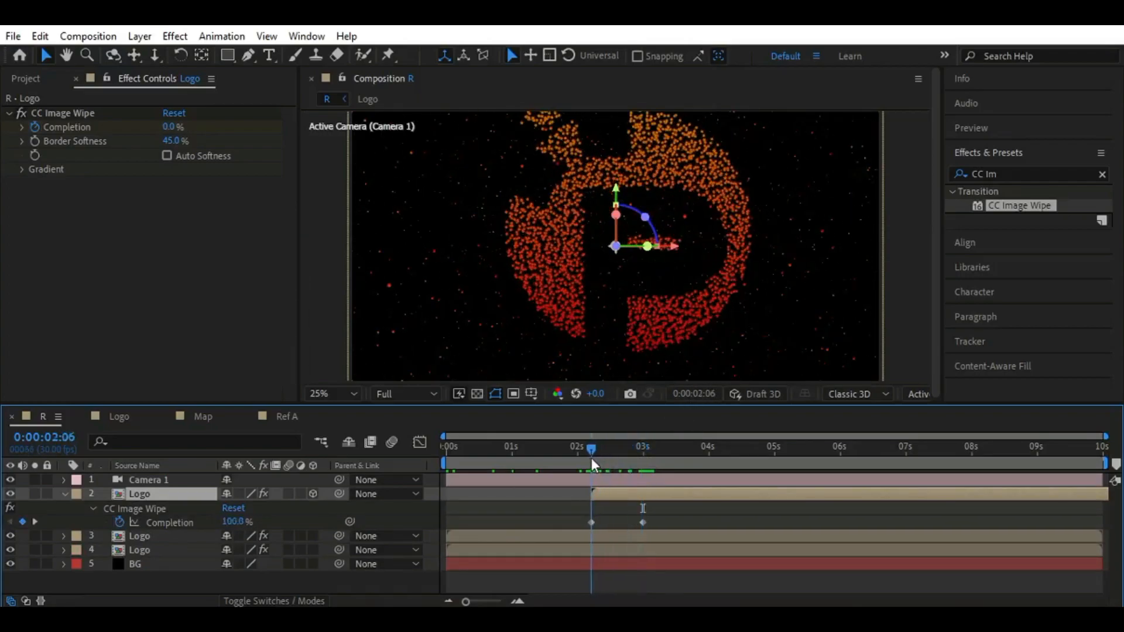
{"action": "key", "text": "u"}
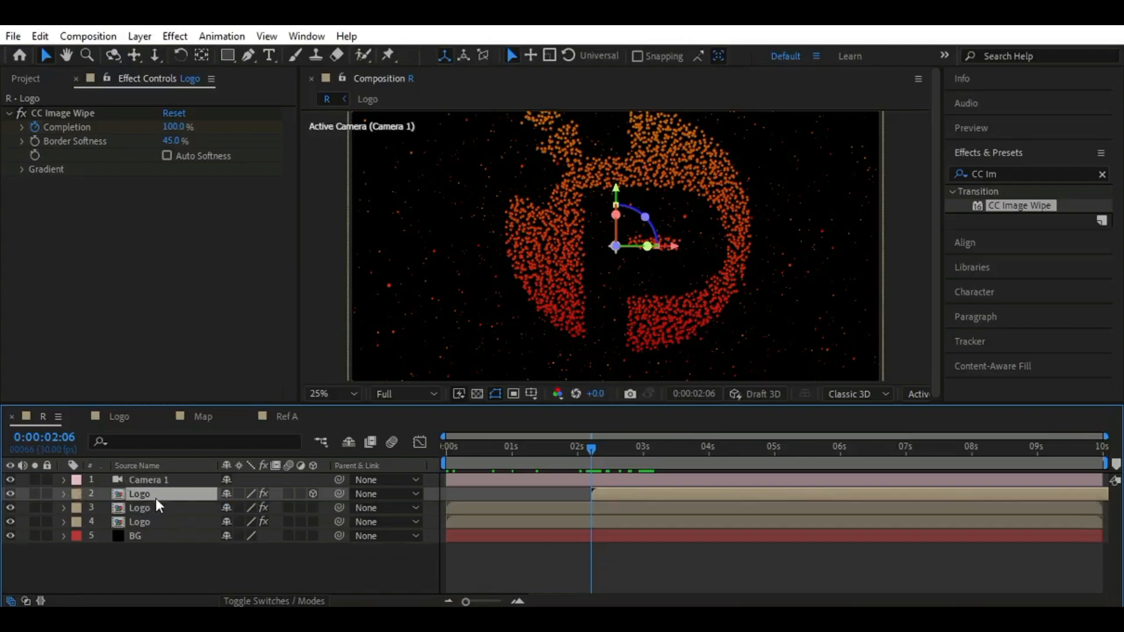
Duplicate the 3D Logo layer and replace the upper copy's source with the Ref A composition
{"action": "key", "text": "ctrl+d"}
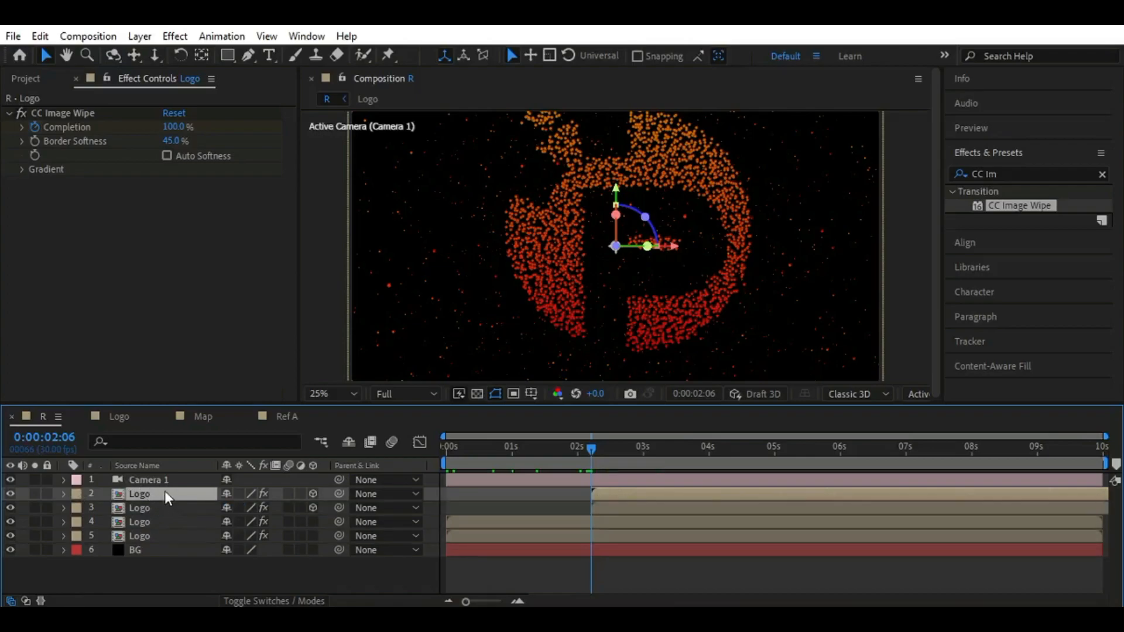
{"action": "left_click", "coordinate": [25, 78]}
{"action": "left_click", "coordinate": [58, 278]}
{"action": "left_click", "coordinate": [59, 289]}
{"action": "left_click_drag", "start_coordinate": [71, 297], "coordinate": [138, 497]}
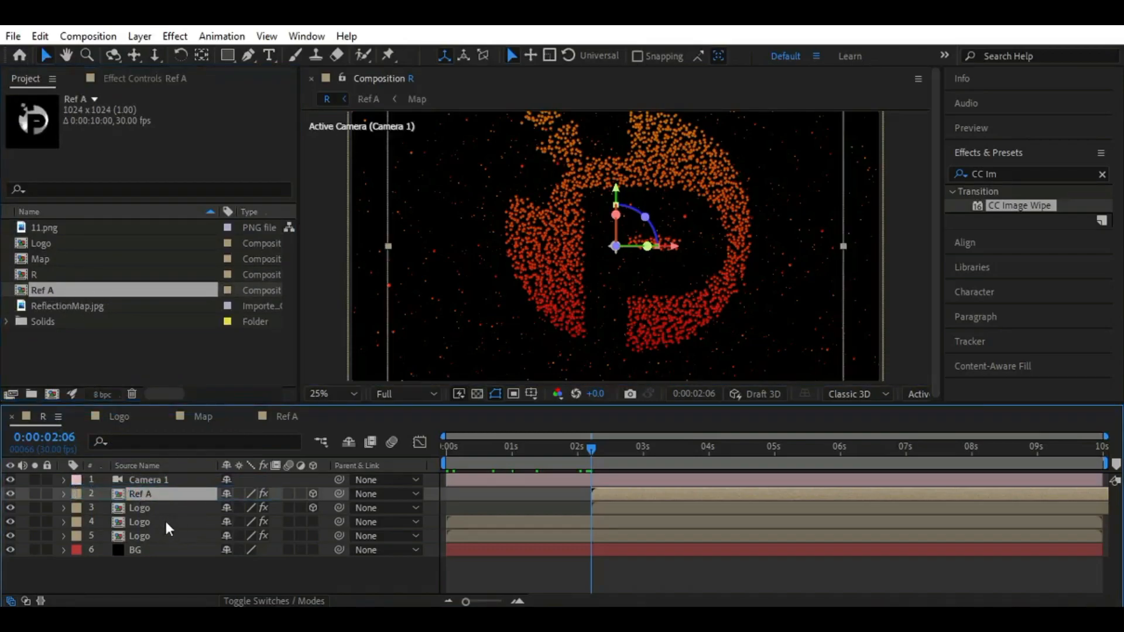
Set the Ref A layer's Z position to -1810 while viewing the frame at 0:00:03:09
{"action": "left_click_drag", "start_coordinate": [590, 446], "coordinate": [661, 444]}
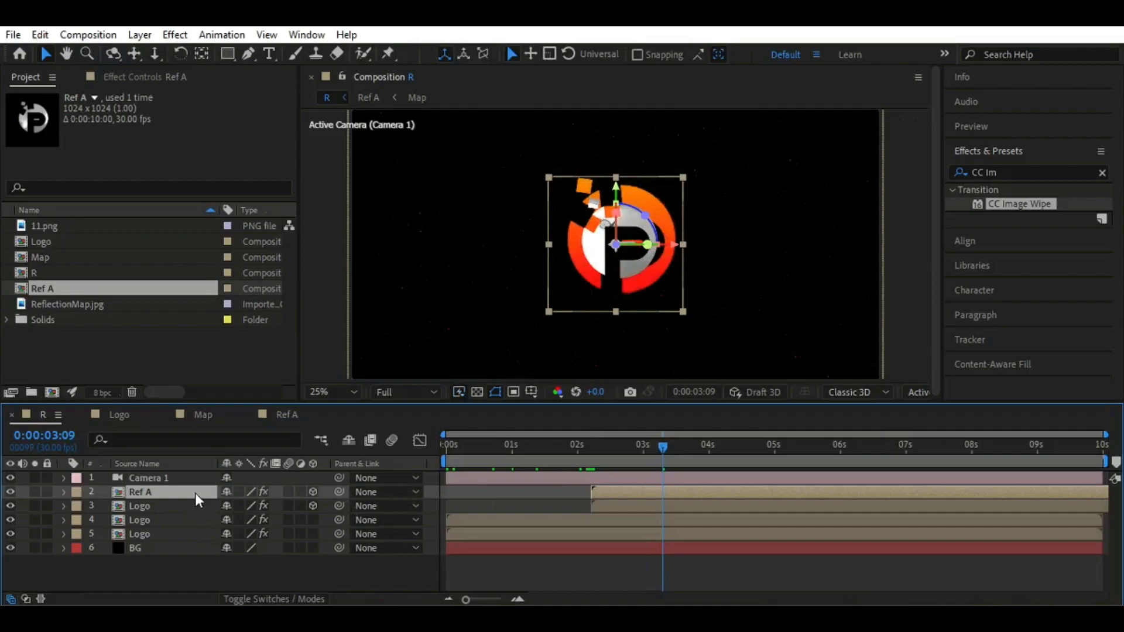
{"action": "key", "text": "p"}
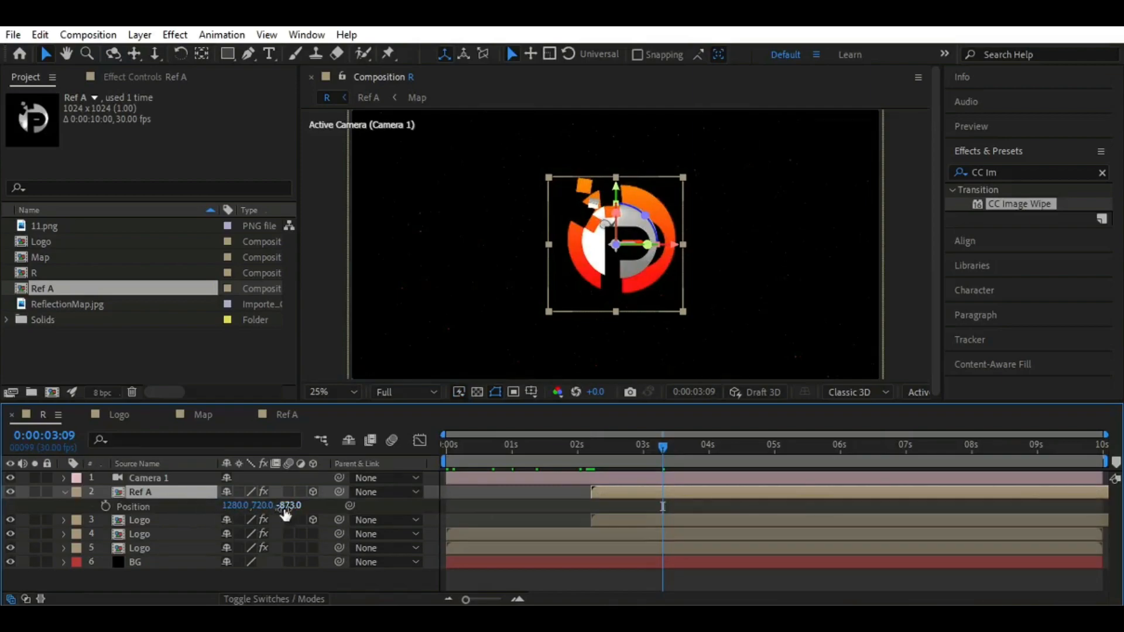
{"action": "left_click", "coordinate": [287, 506]}
{"action": "type", "text": "-1810"}
{"action": "key", "text": "Return"}
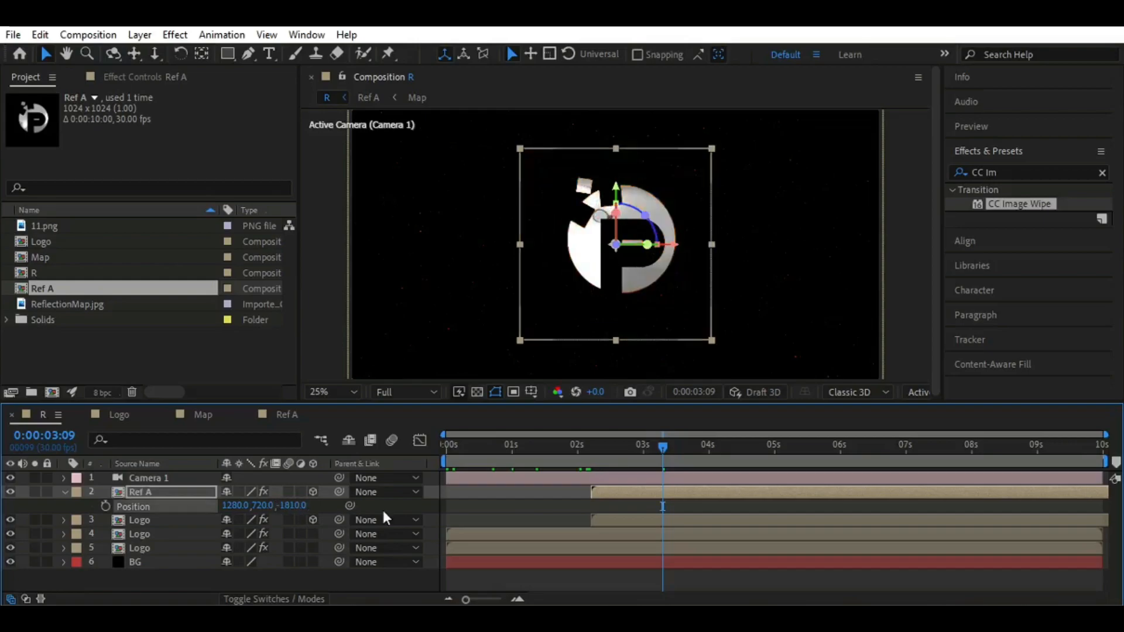
{"action": "mouse_move", "coordinate": [652, 463]}
{"action": "left_mouse_down"}
{"action": "mouse_move", "coordinate": [595, 456]}
{"action": "mouse_move", "coordinate": [663, 463]}
{"action": "left_mouse_up"}
Remove the CC Image Wipe effect from the Ref A layer
{"action": "left_click", "coordinate": [151, 493]}
{"action": "left_click", "coordinate": [155, 78]}
{"action": "left_click", "coordinate": [51, 112]}
{"action": "key", "text": "Delete"}
Undo the effect removal on the Ref A layer and delete CC Image Wipe from it again
{"action": "left_click", "coordinate": [28, 77]}
{"action": "left_click", "coordinate": [174, 492]}
{"action": "key", "text": "p"}
{"action": "key", "text": "p"}
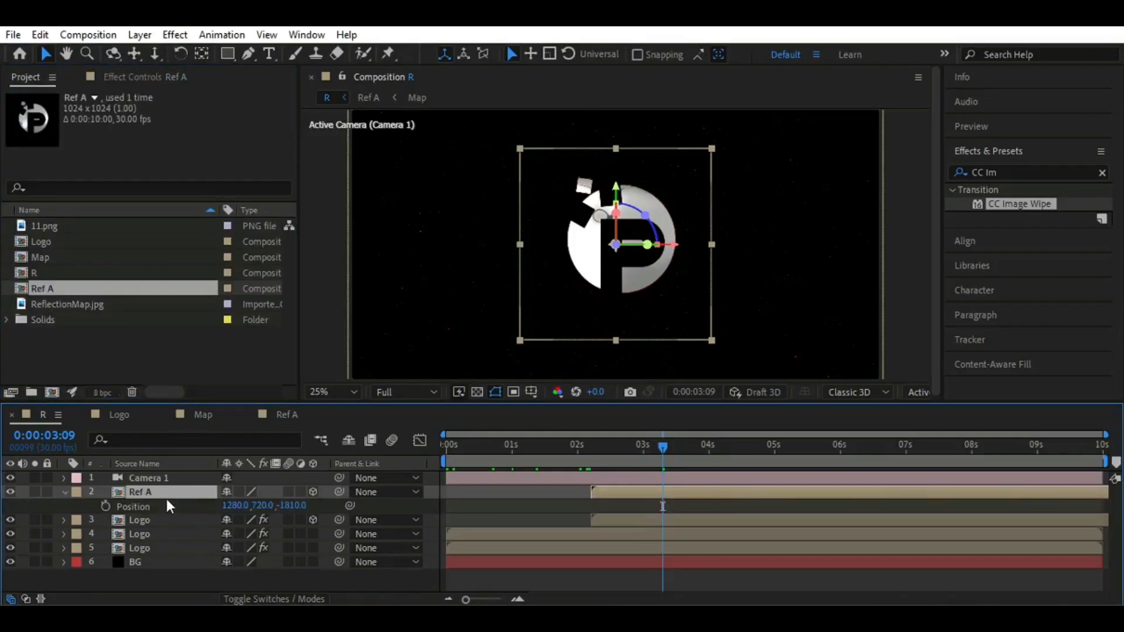
{"action": "key", "text": "p"}
{"action": "key", "text": "o"}
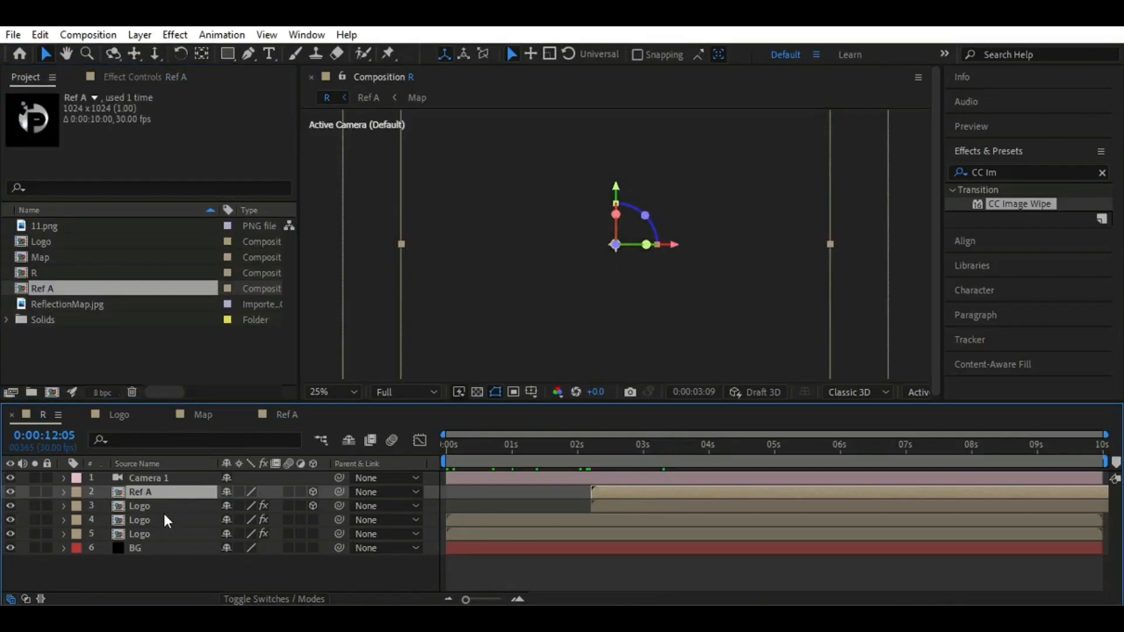
{"action": "key", "text": "ctrl+z"}
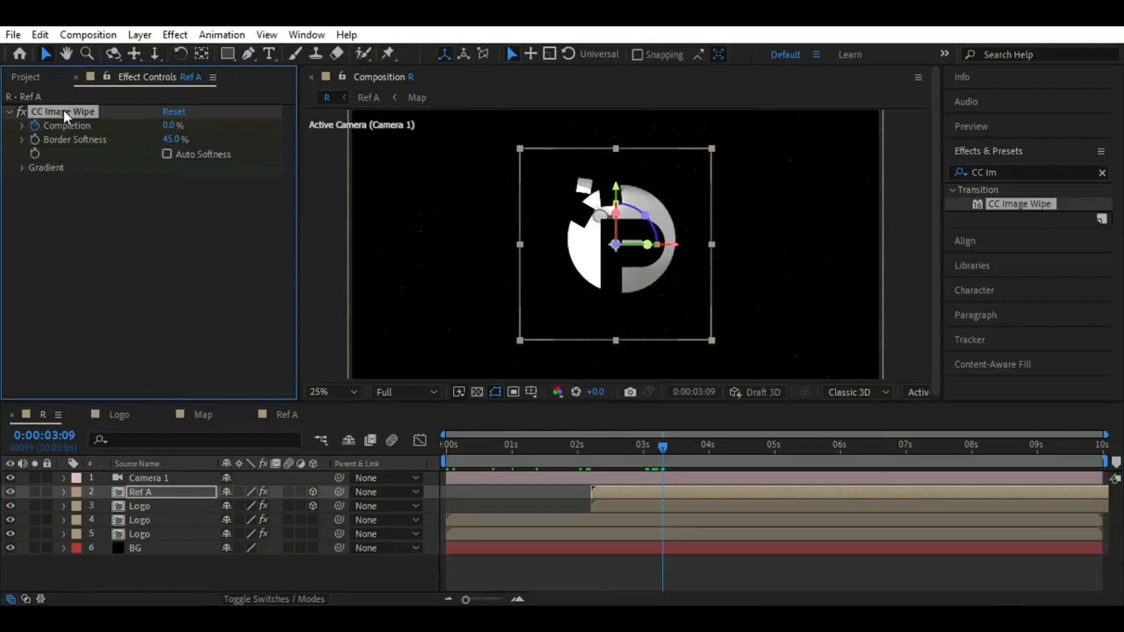
{"action": "key", "text": "Delete"}
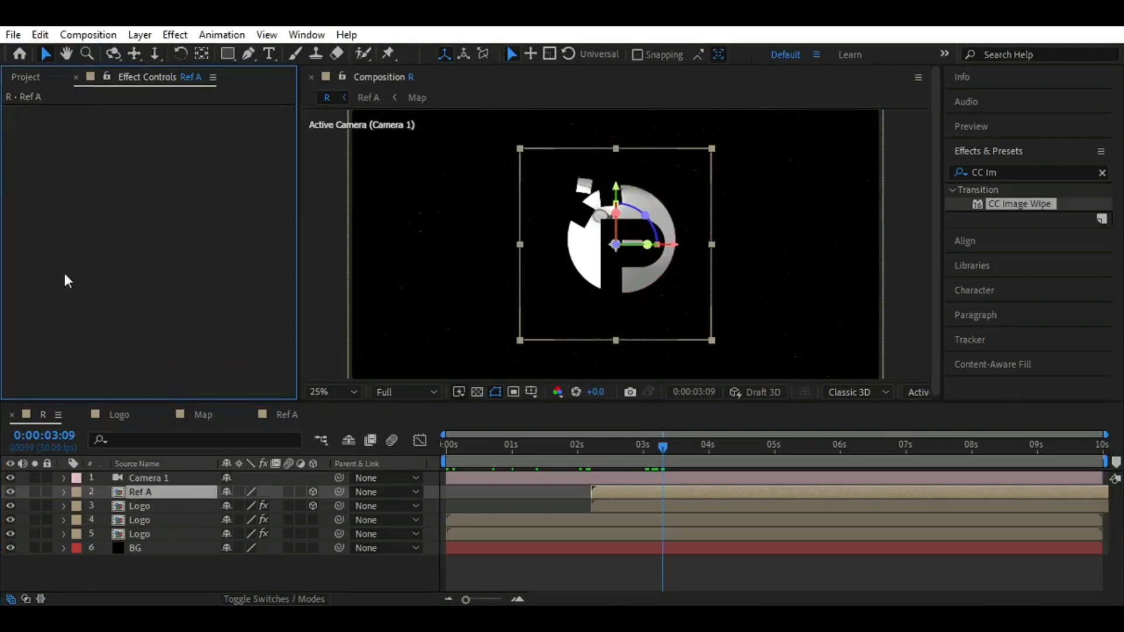
Set the Ref A layer's opacity to 50% at 0:00:04:00 and create an opacity keyframe there
{"action": "left_click", "coordinate": [25, 77]}
{"action": "left_click", "coordinate": [182, 492]}
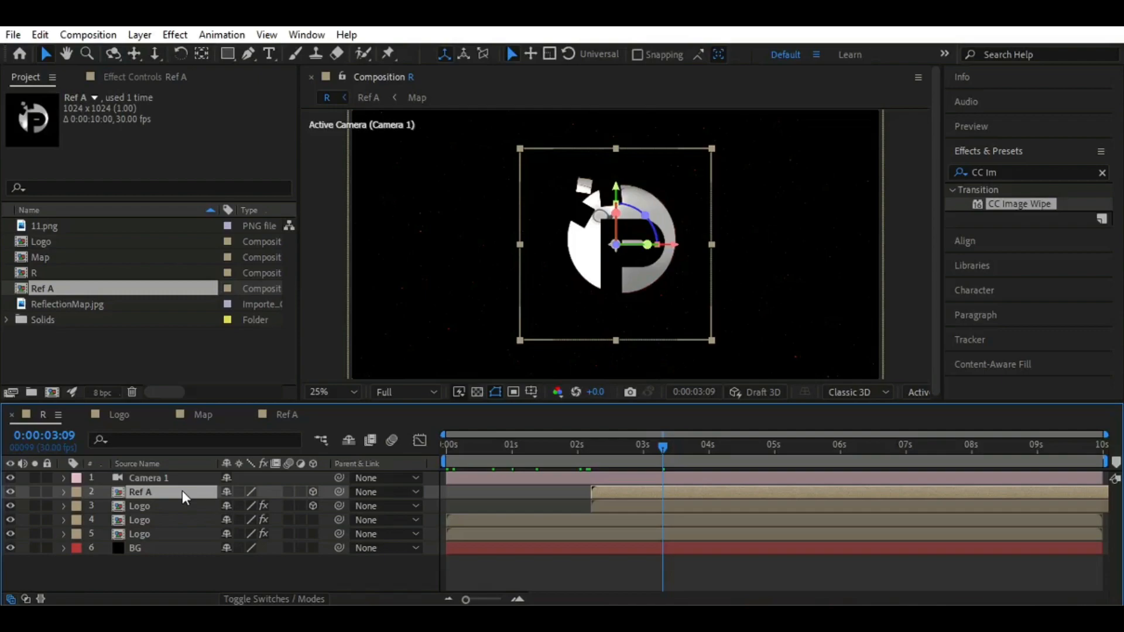
{"action": "key", "text": "t"}
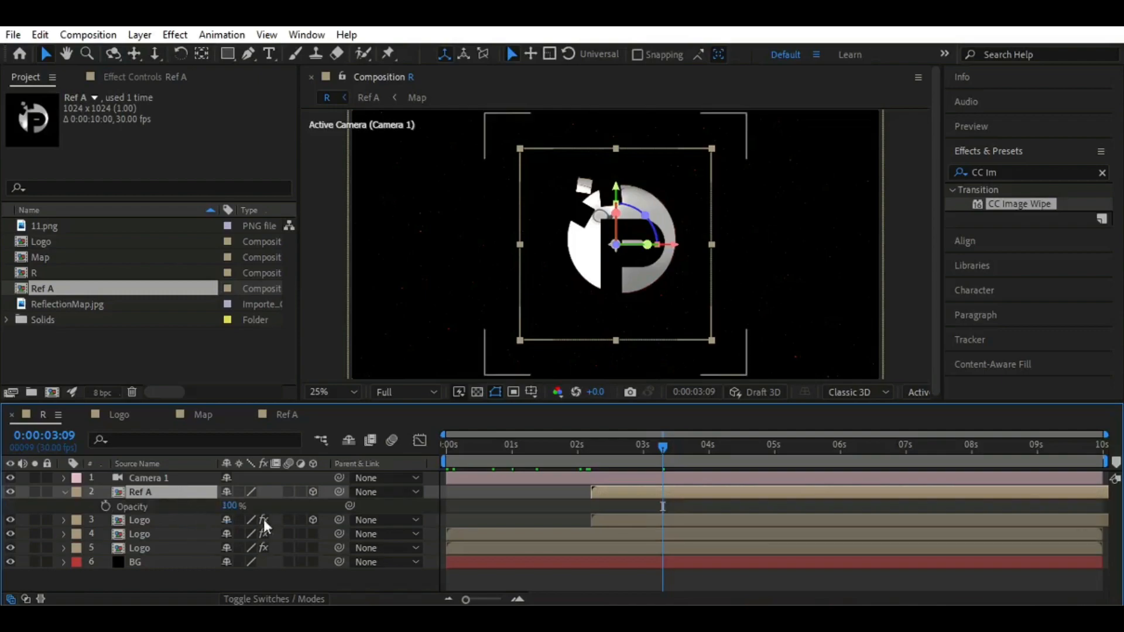
{"action": "left_click_drag", "start_coordinate": [661, 448], "coordinate": [707, 447]}
{"action": "left_click", "coordinate": [230, 505]}
{"action": "type", "text": "50"}
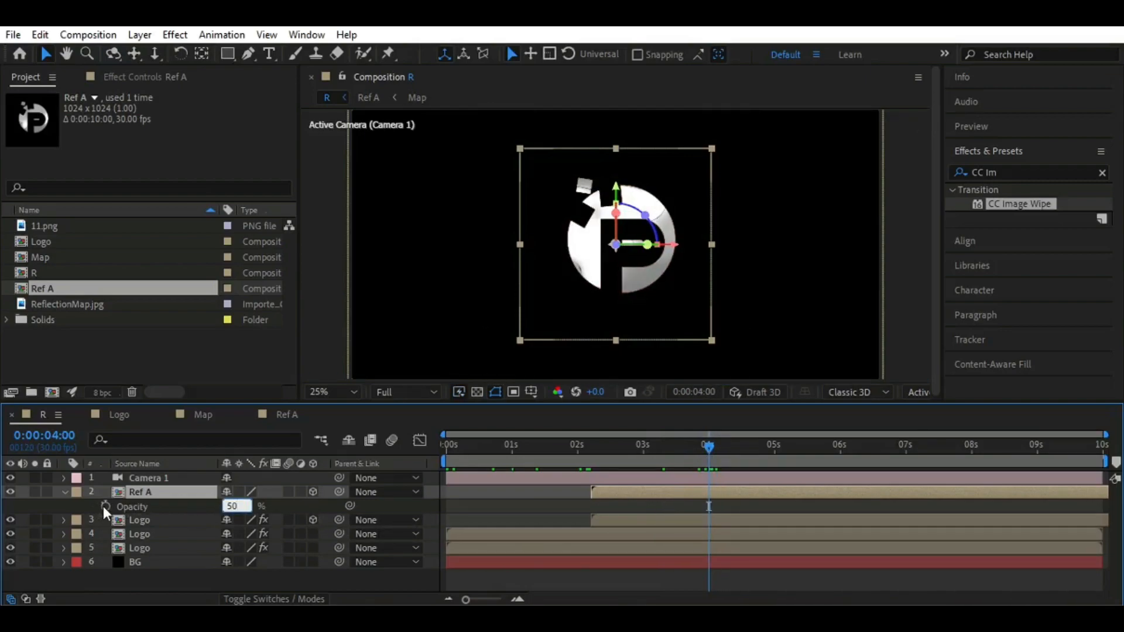
{"action": "left_click", "coordinate": [105, 506]}
Start Ref A and the Logo layer below it at 0:00:02:10, keyframing Ref A's opacity at 0% there and at 0:00:06:00
{"action": "left_click_drag", "start_coordinate": [699, 458], "coordinate": [594, 459]}
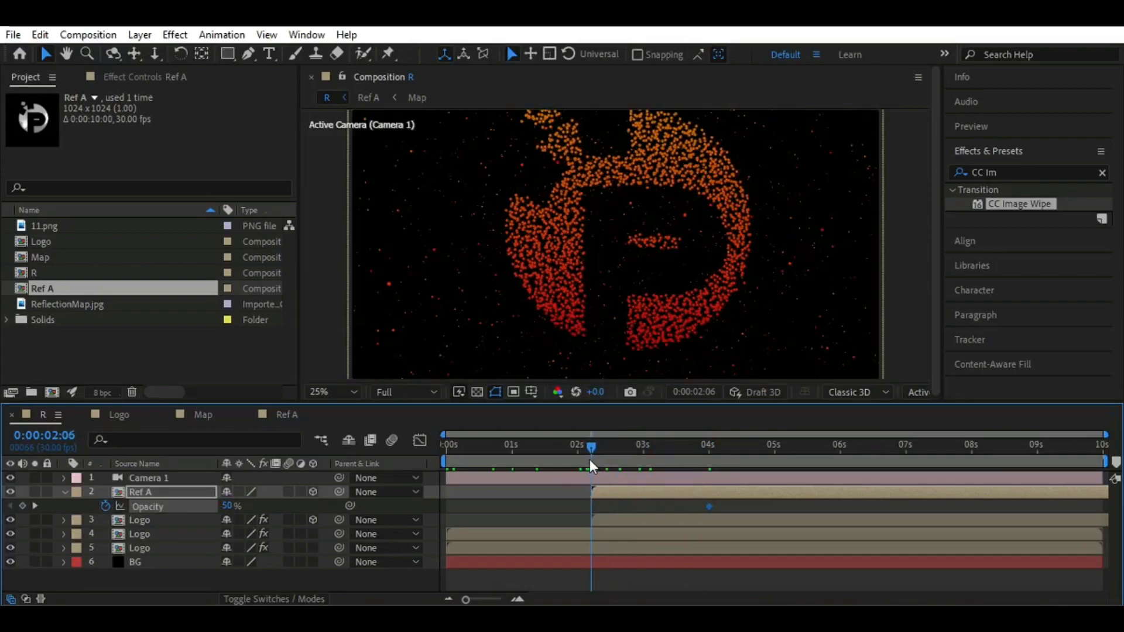
{"action": "left_click", "coordinate": [290, 510]}
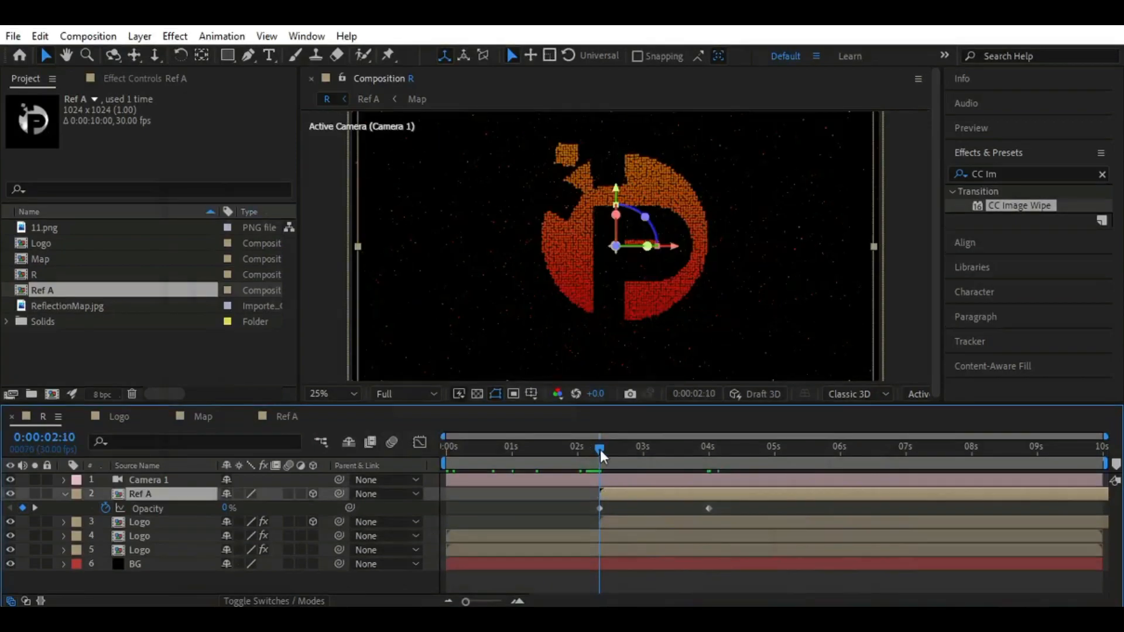
{"action": "left_click_drag", "start_coordinate": [596, 452], "coordinate": [839, 462]}
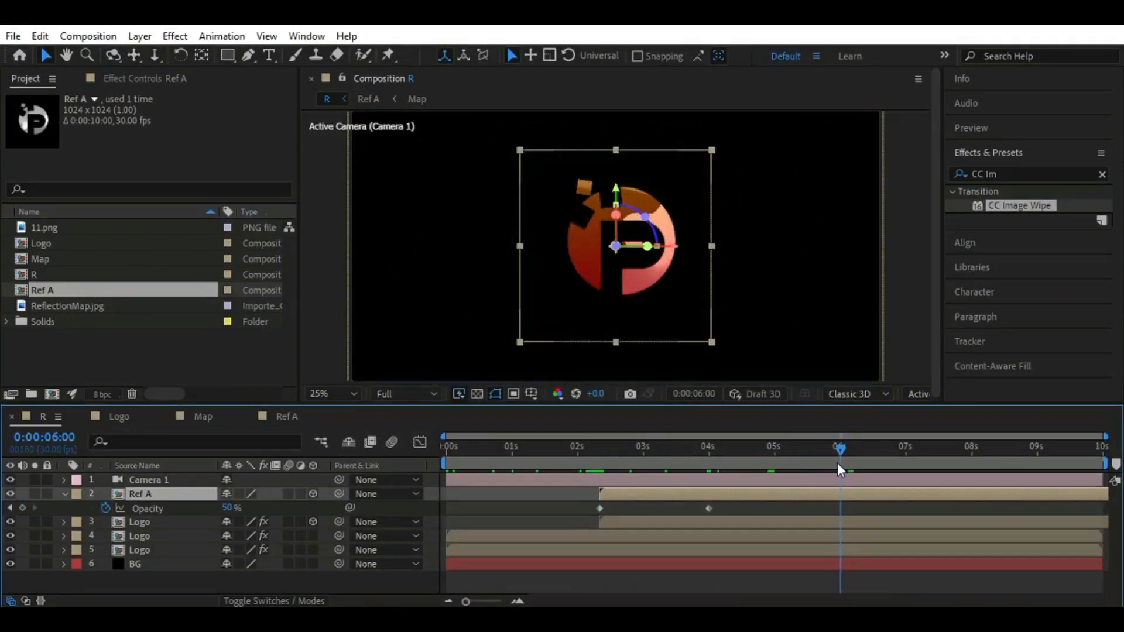
{"action": "left_click", "coordinate": [227, 508]}
{"action": "type", "text": "0"}
{"action": "key", "text": "Return"}
Apply Easy Ease to all of Ref A's opacity keyframes, shift the layer to start at 0:00:03:02, and collapse it
{"action": "left_click_drag", "start_coordinate": [863, 505], "coordinate": [592, 508]}
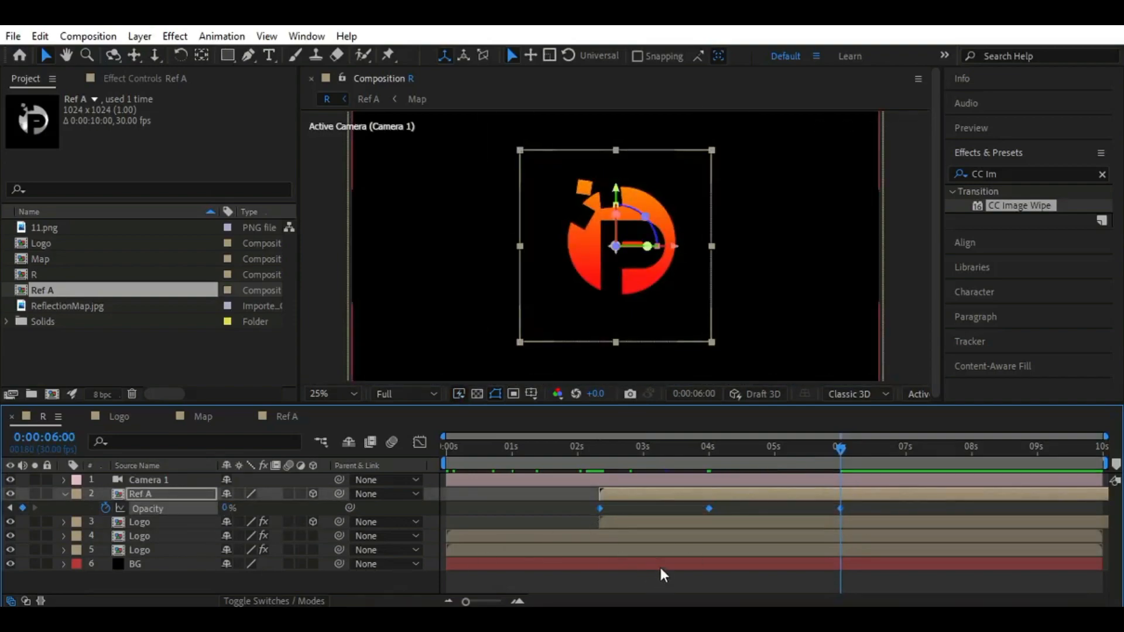
{"action": "key", "text": "F9"}
{"action": "left_click_drag", "start_coordinate": [840, 480], "coordinate": [706, 491]}
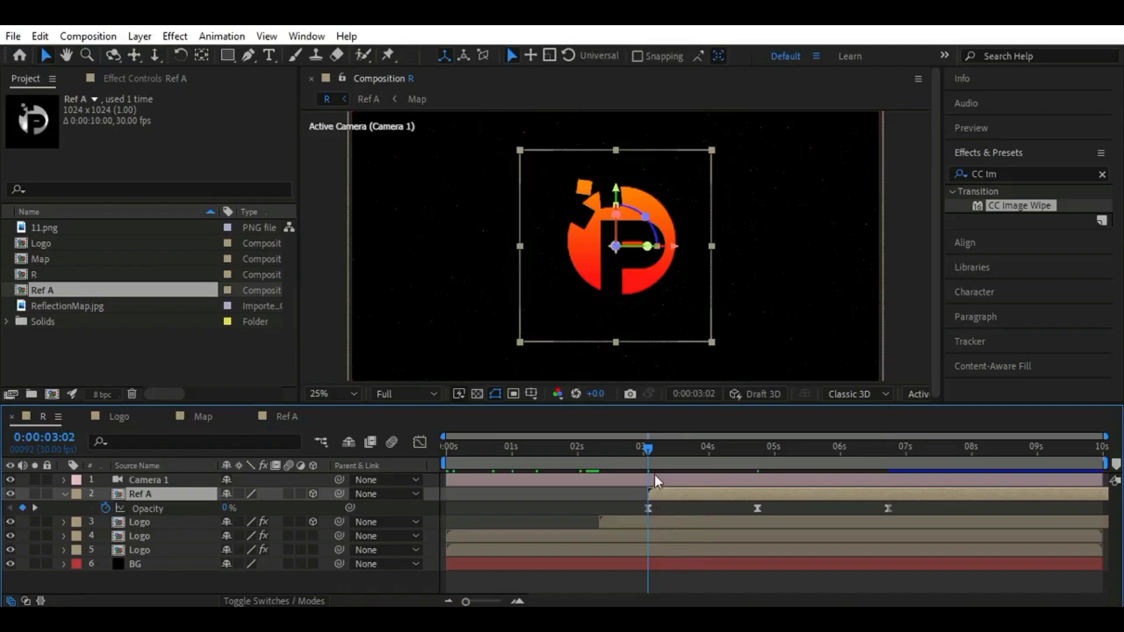
{"action": "left_click_drag", "start_coordinate": [660, 451], "coordinate": [645, 478]}
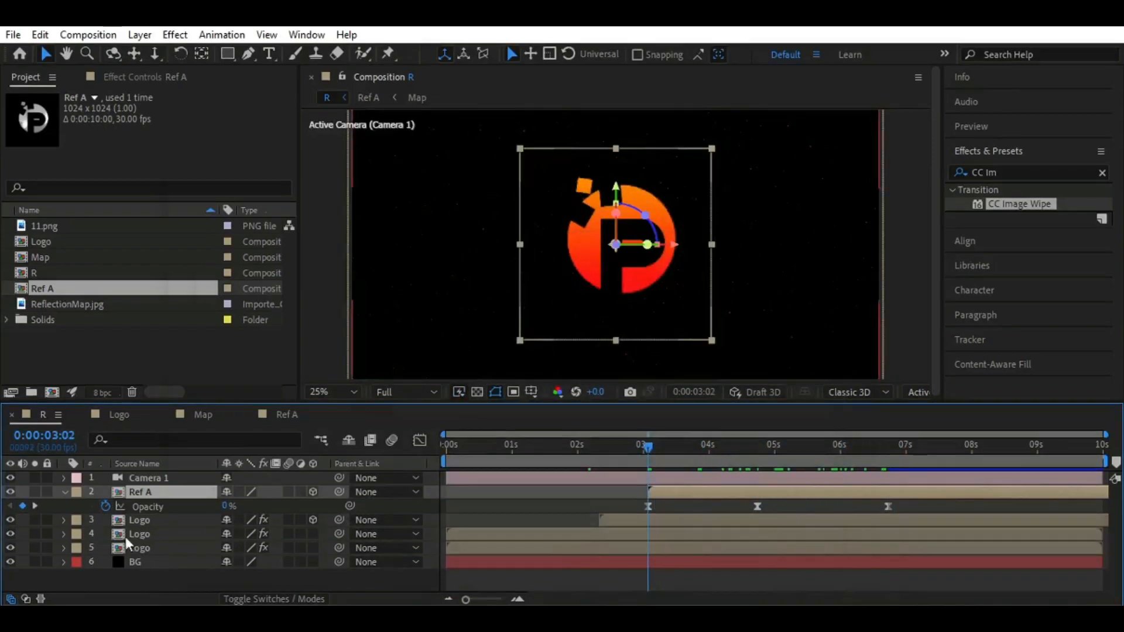
{"action": "left_click", "coordinate": [64, 494]}
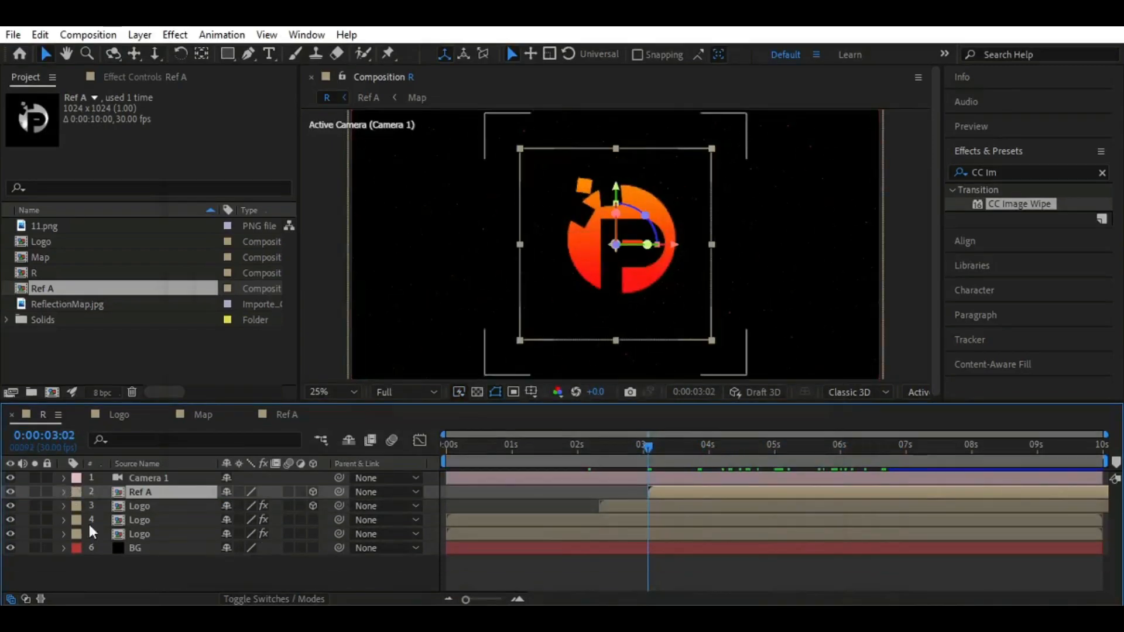
Create an adjustment layer named Glow and place it just above the two lower Logo particle layers
{"action": "left_click", "coordinate": [188, 576]}
{"action": "right_click", "coordinate": [187, 572]}
{"action": "mouse_move", "coordinate": [234, 374]}
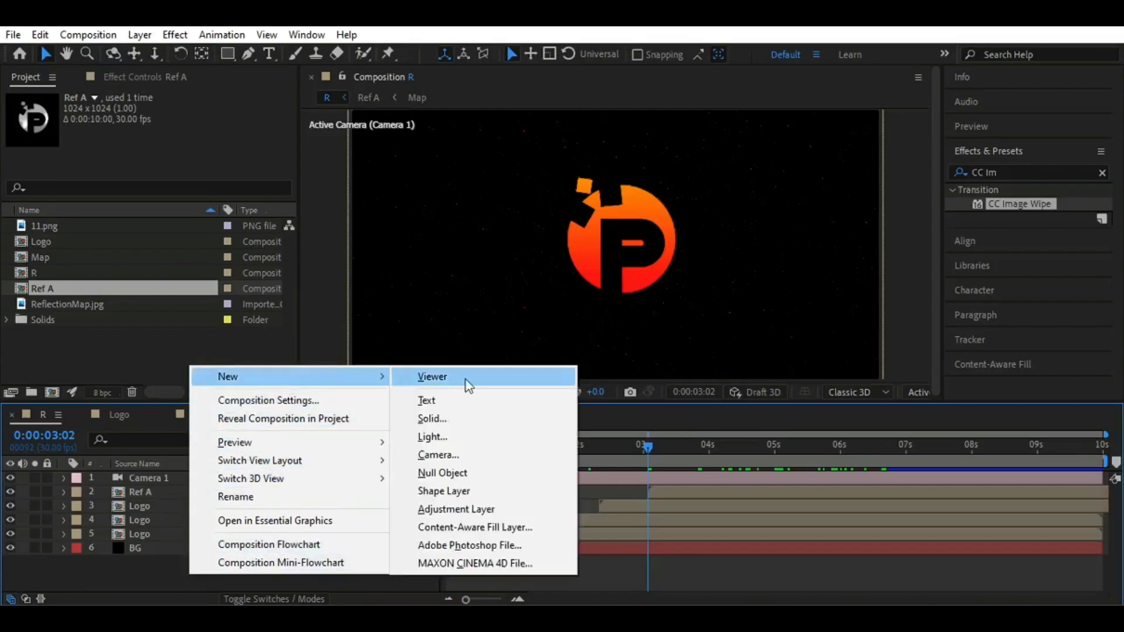
{"action": "left_click", "coordinate": [448, 511]}
{"action": "right_click", "coordinate": [175, 478]}
{"action": "left_click", "coordinate": [214, 574]}
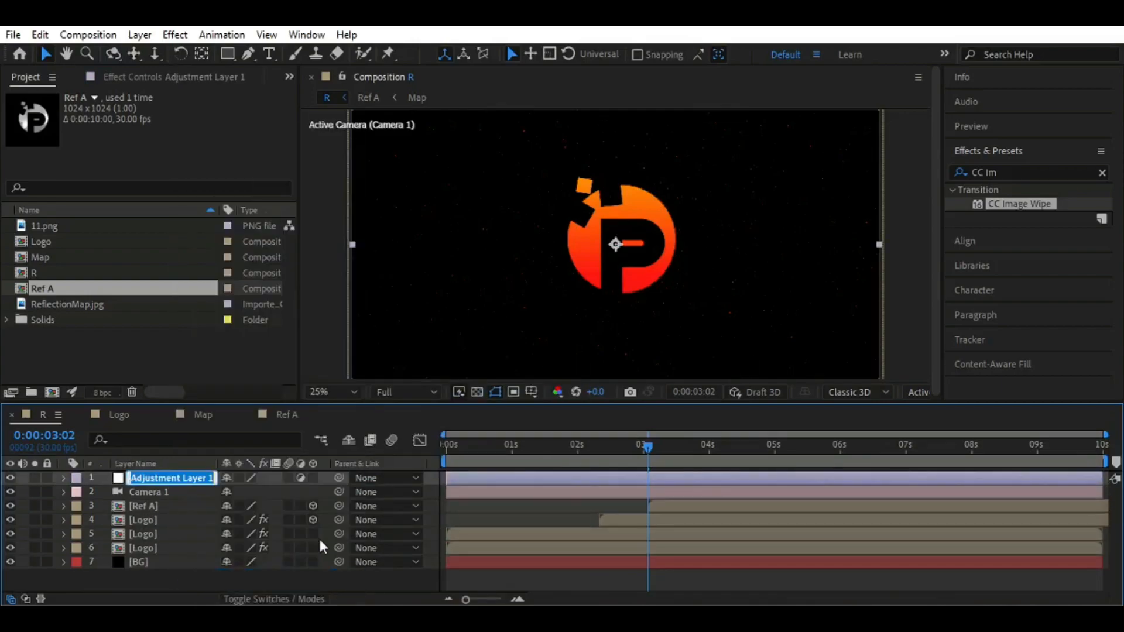
{"action": "type", "text": "Glow"}
{"action": "key", "text": "Return"}
{"action": "left_click_drag", "start_coordinate": [160, 485], "coordinate": [159, 531]}
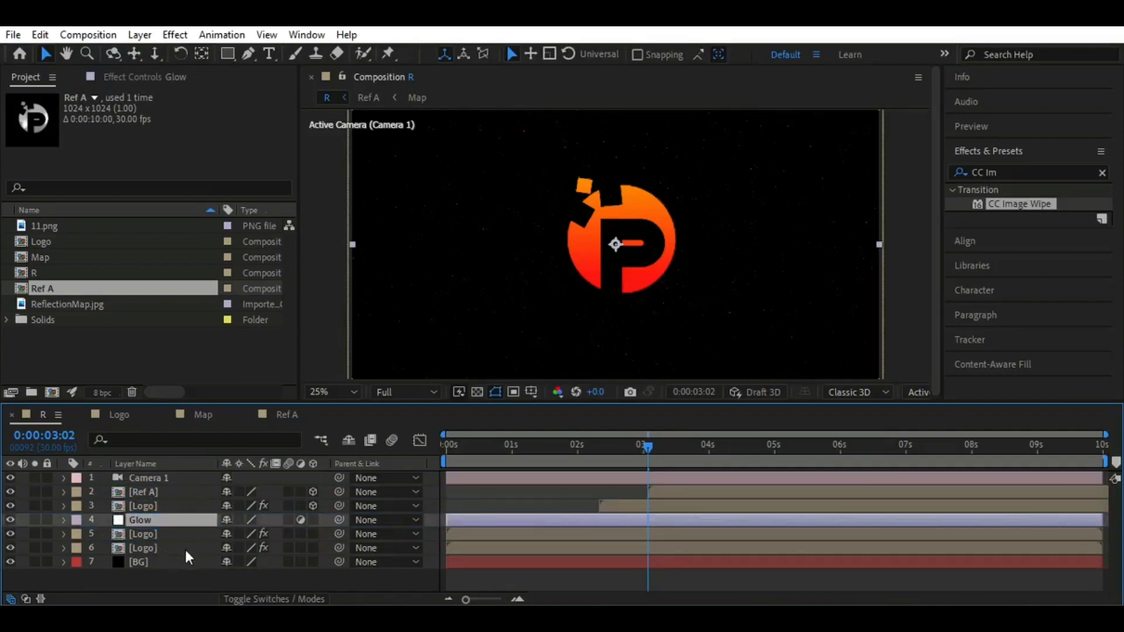
Apply the Stylize Glow effect to the Glow adjustment layer
{"action": "left_click", "coordinate": [1017, 172]}
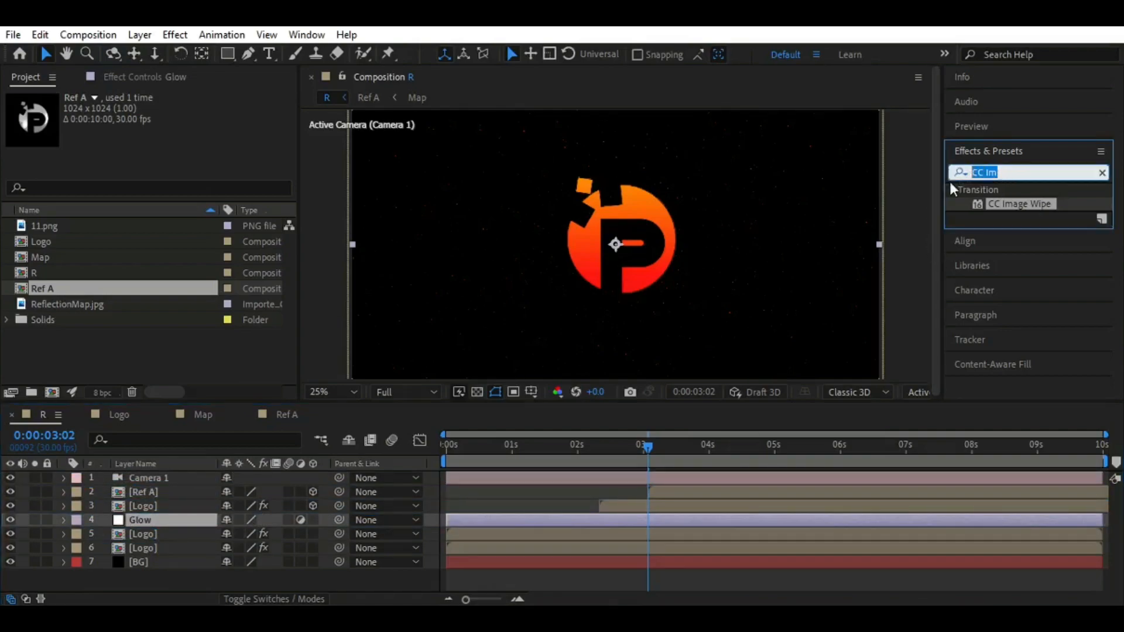
{"action": "type", "text": "Glo"}
{"action": "left_click", "coordinate": [1015, 272]}
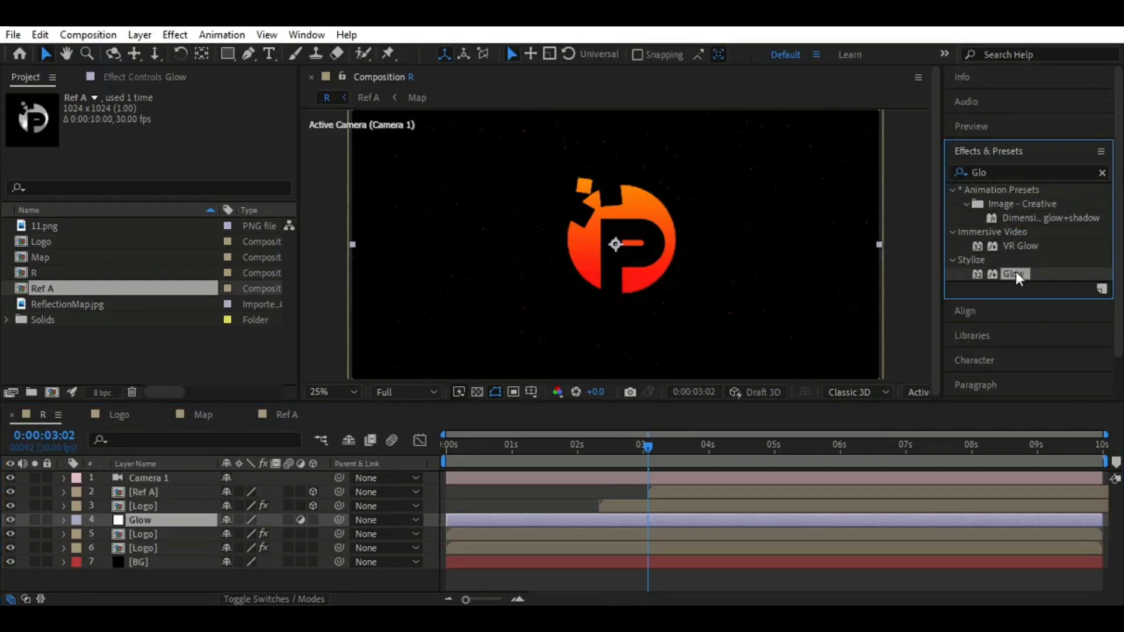
{"action": "double_click", "coordinate": [1013, 274]}
At 0:00:00:29, set the Glow effect's radius to 100 and its intensity to 1.5
{"action": "left_click_drag", "start_coordinate": [643, 457], "coordinate": [509, 454]}
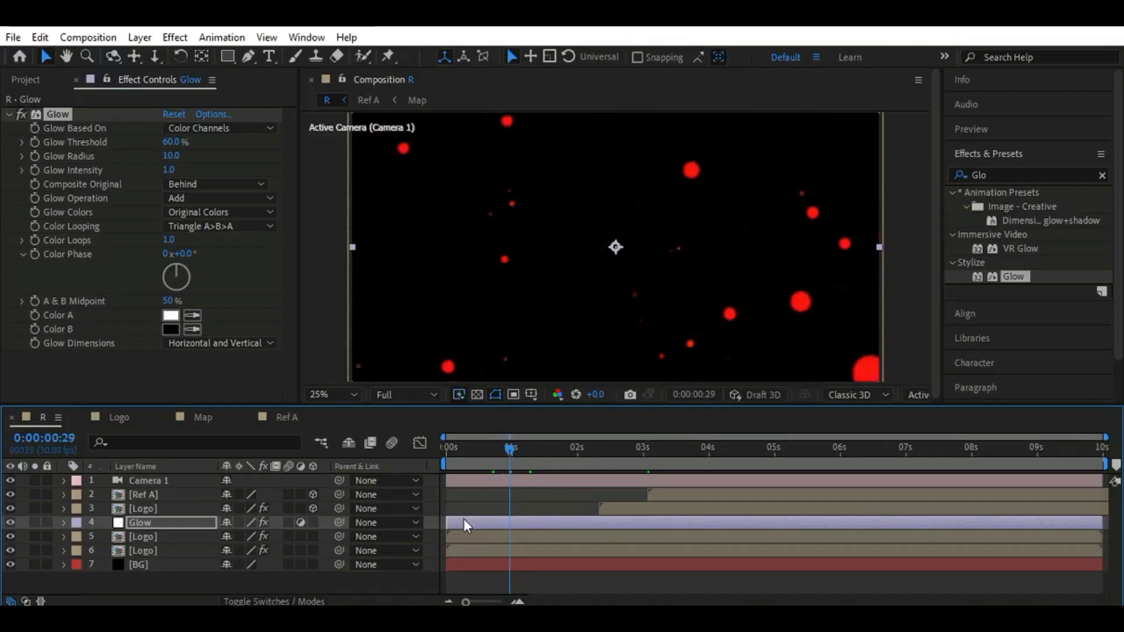
{"action": "left_click", "coordinate": [172, 157]}
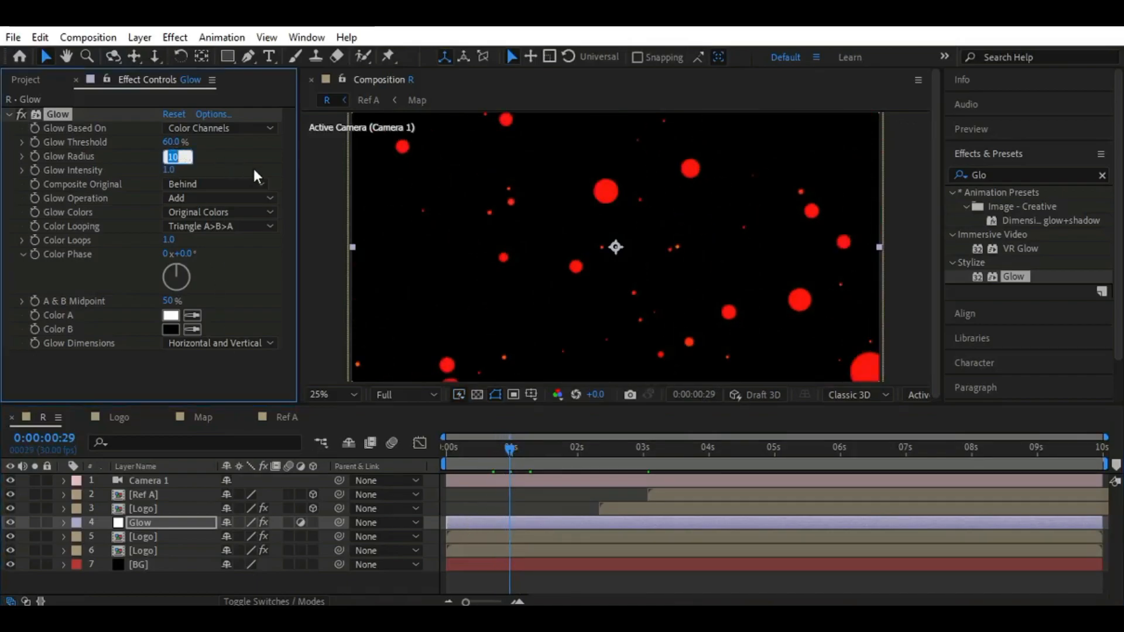
{"action": "type", "text": "100"}
{"action": "left_click", "coordinate": [206, 153]}
{"action": "left_click", "coordinate": [170, 170]}
{"action": "left_click", "coordinate": [215, 167]}
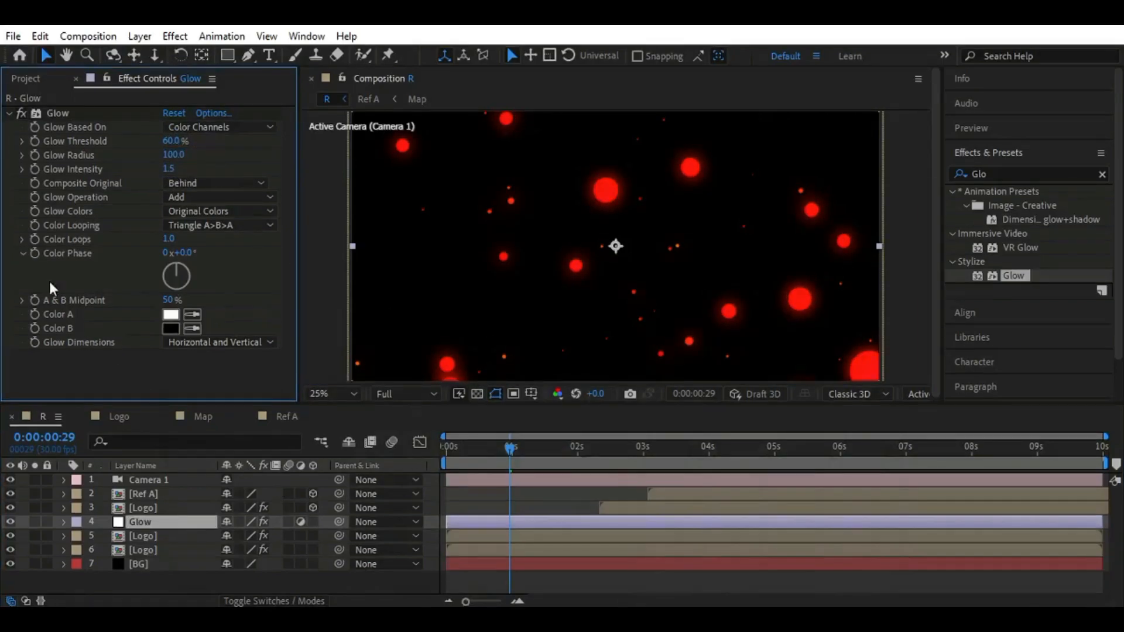
Duplicate the Glow effect on the Glow layer and set the copy's Glow Radius to 300
{"action": "left_click", "coordinate": [57, 115]}
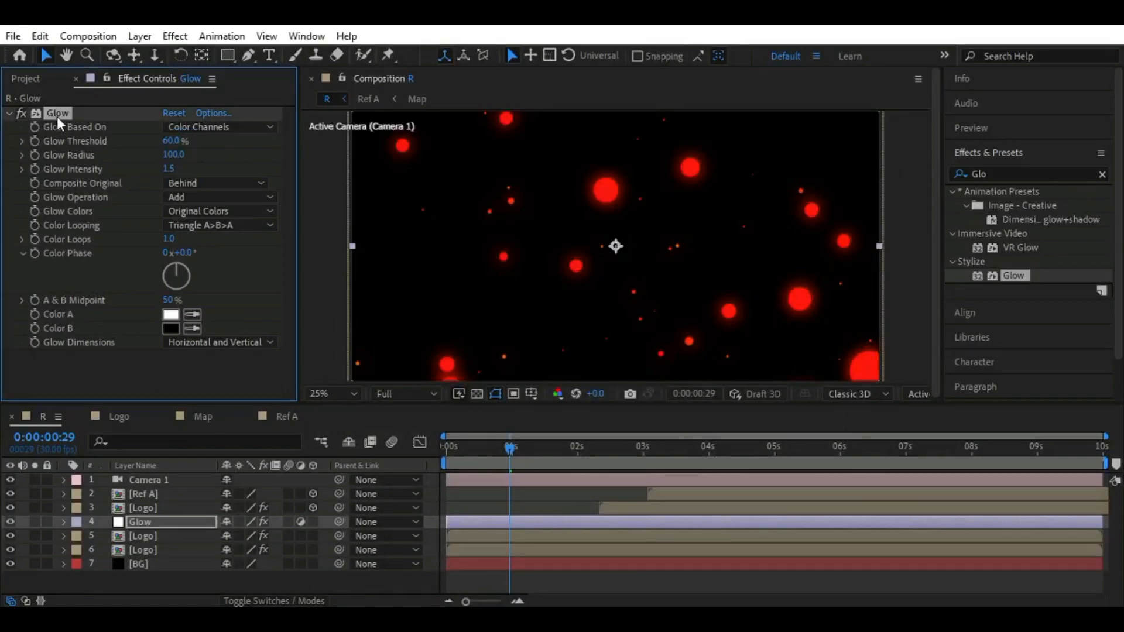
{"action": "key", "text": "ctrl+d"}
{"action": "left_click", "coordinate": [175, 206]}
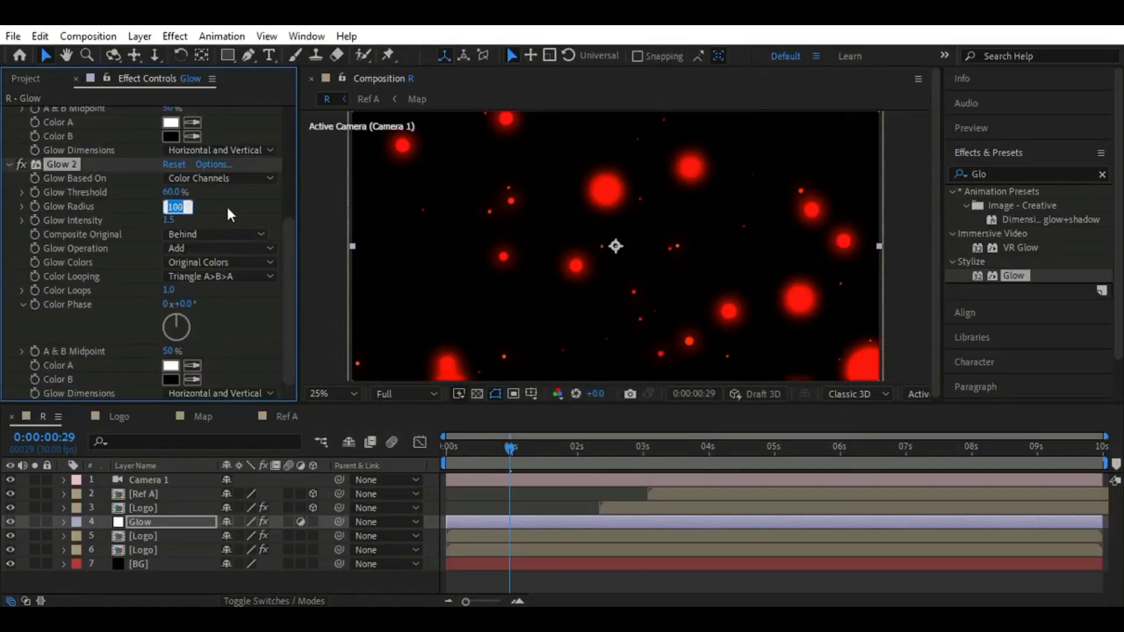
{"action": "type", "text": "300"}
{"action": "key", "text": "Return"}
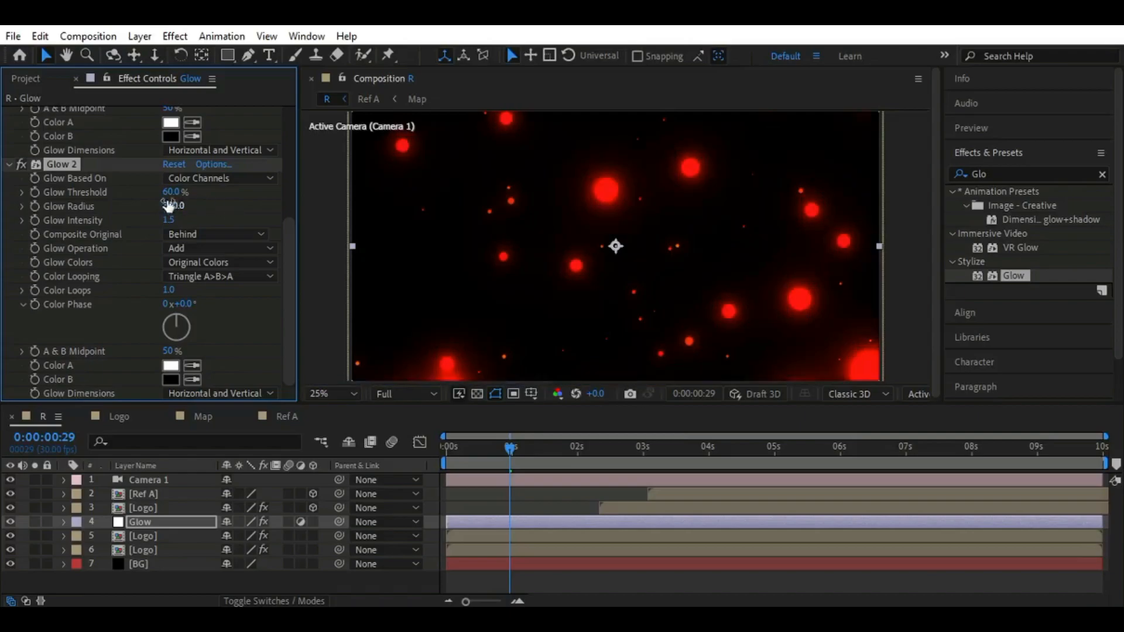
Set the second Glow effect's threshold to 80% and its intensity to 1
{"action": "left_click", "coordinate": [175, 192]}
{"action": "type", "text": "80"}
{"action": "key", "text": "Return"}
{"action": "left_click", "coordinate": [168, 220]}
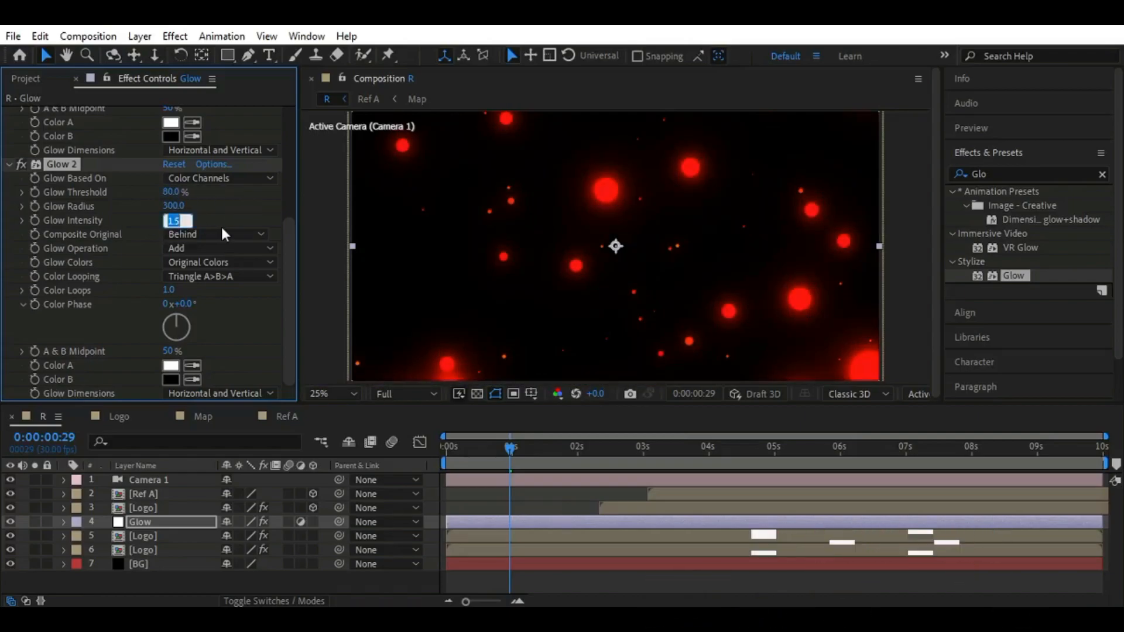
{"action": "type", "text": "1"}
{"action": "key", "text": "Return"}
{"action": "left_click", "coordinate": [332, 393]}
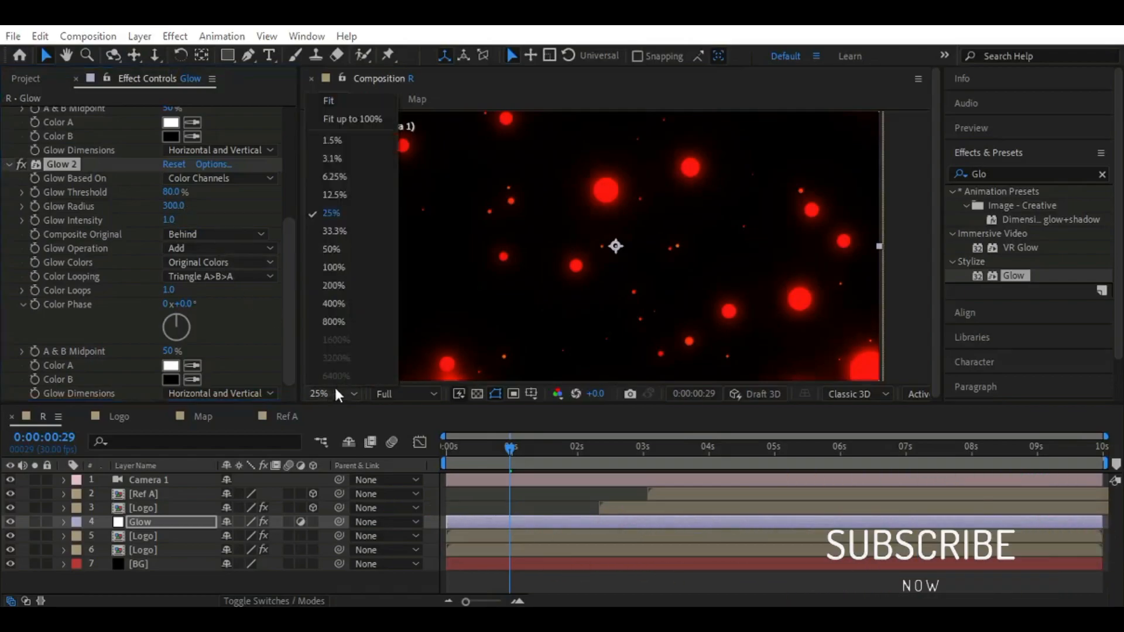
{"action": "left_click", "coordinate": [336, 196]}
{"action": "left_click", "coordinate": [329, 393]}
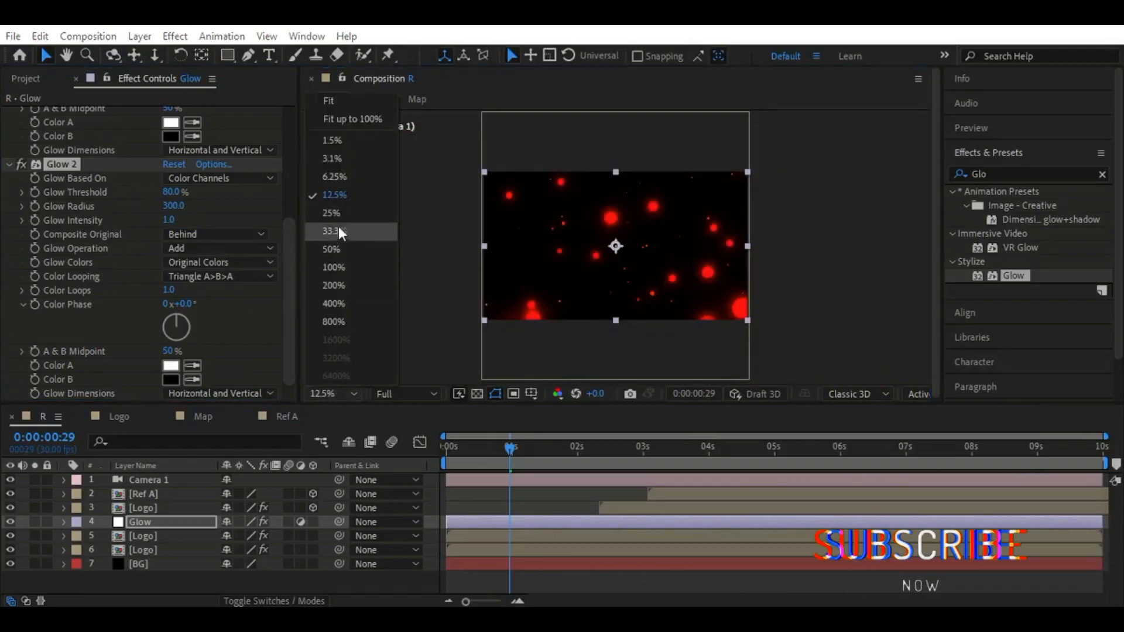
{"action": "left_click", "coordinate": [336, 215]}
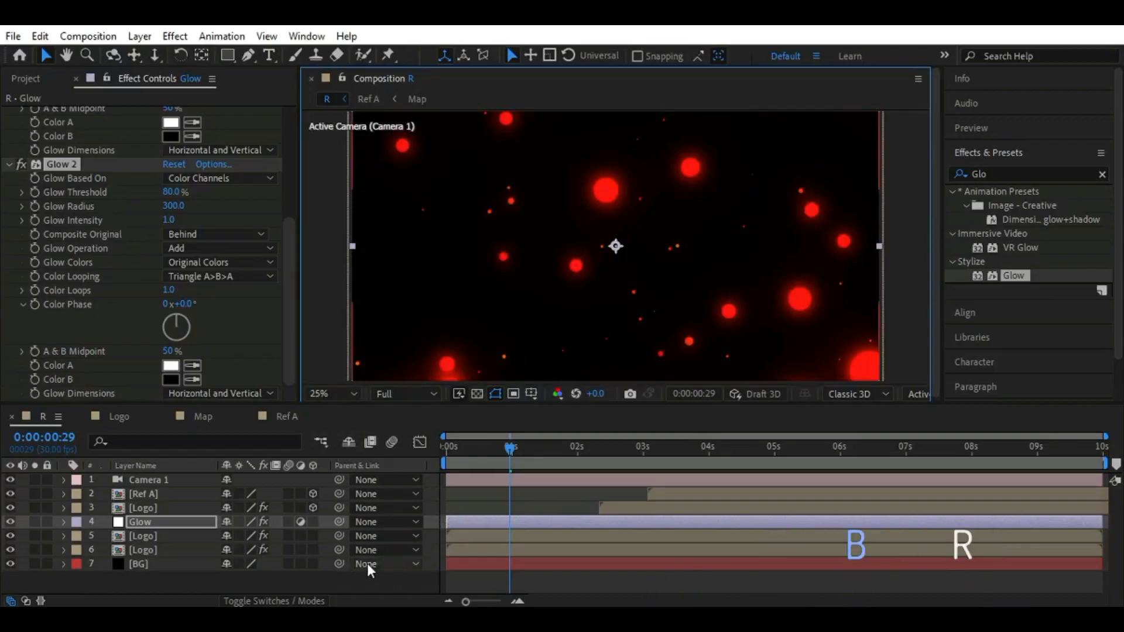
{"action": "left_click", "coordinate": [455, 493]}
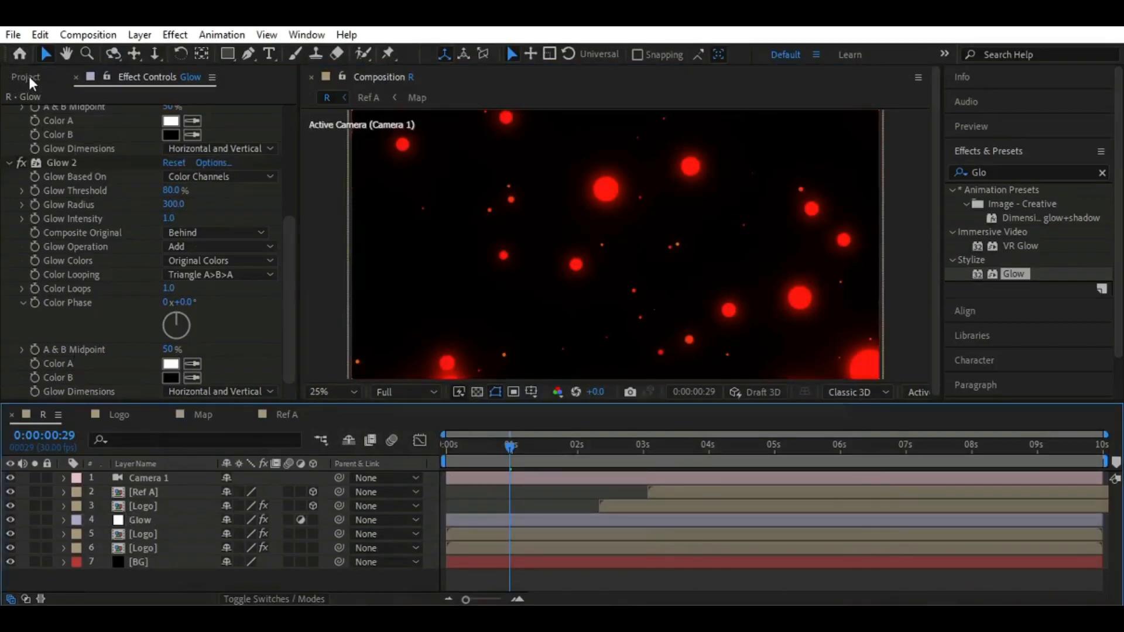
Create another adjustment layer at the top of the R composition and name it Blur
{"action": "left_click", "coordinate": [29, 76]}
{"action": "right_click", "coordinate": [174, 576]}
{"action": "mouse_move", "coordinate": [292, 377]}
{"action": "left_click", "coordinate": [427, 513]}
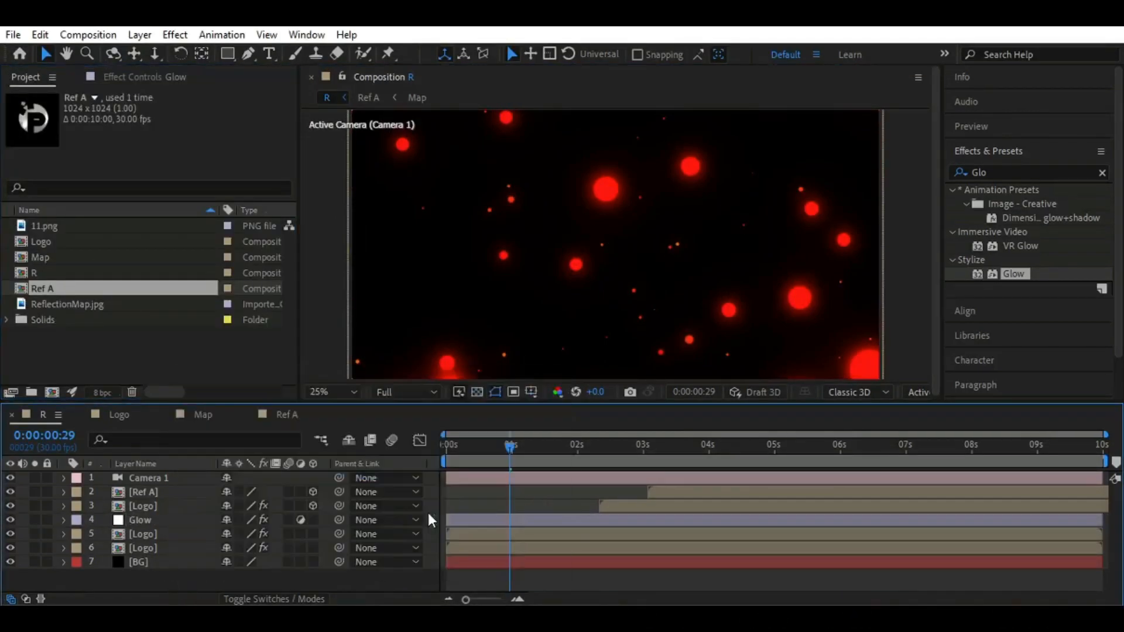
{"action": "right_click", "coordinate": [196, 479]}
{"action": "left_click", "coordinate": [228, 574]}
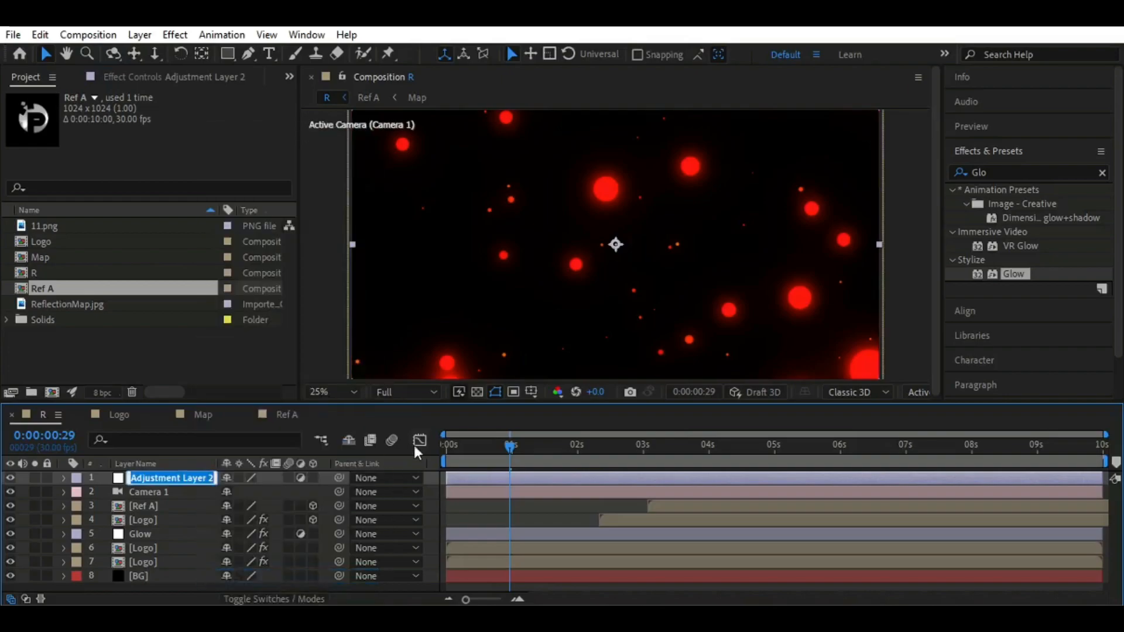
{"action": "type", "text": "Blur"}
{"action": "key", "text": "Return"}
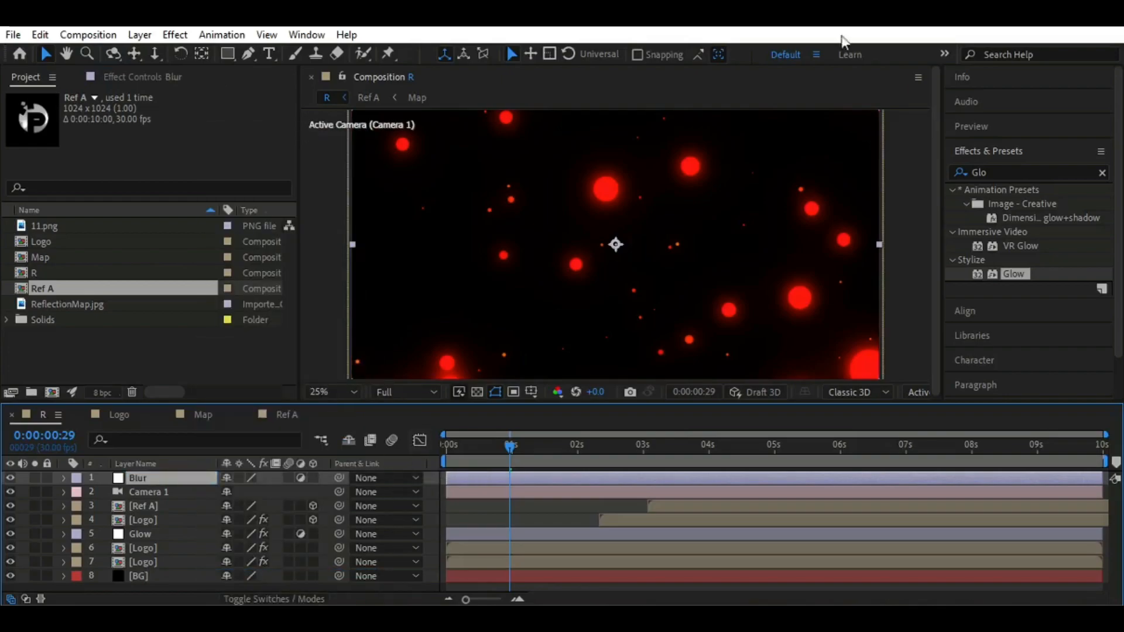
Find CC Force Motion Blur and apply it to the Blur adjustment layer
{"action": "mouse_move", "coordinate": [299, 401]}
{"action": "left_mouse_down"}
{"action": "mouse_move", "coordinate": [312, 392]}
{"action": "mouse_move", "coordinate": [313, 403]}
{"action": "left_mouse_up"}
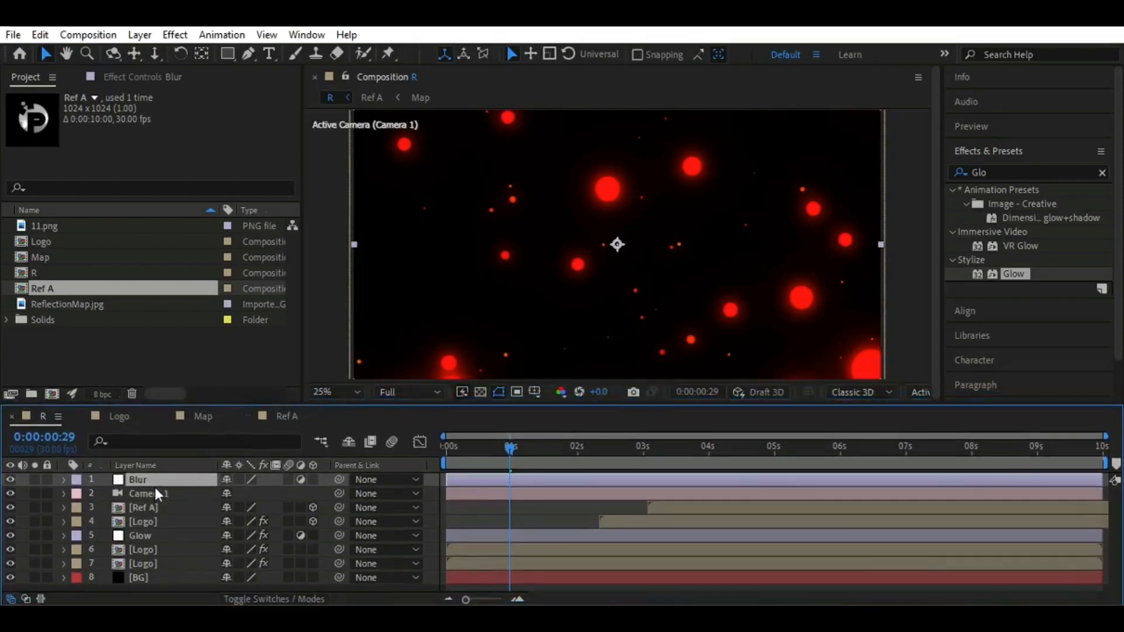
{"action": "left_click_drag", "start_coordinate": [1005, 173], "coordinate": [917, 171]}
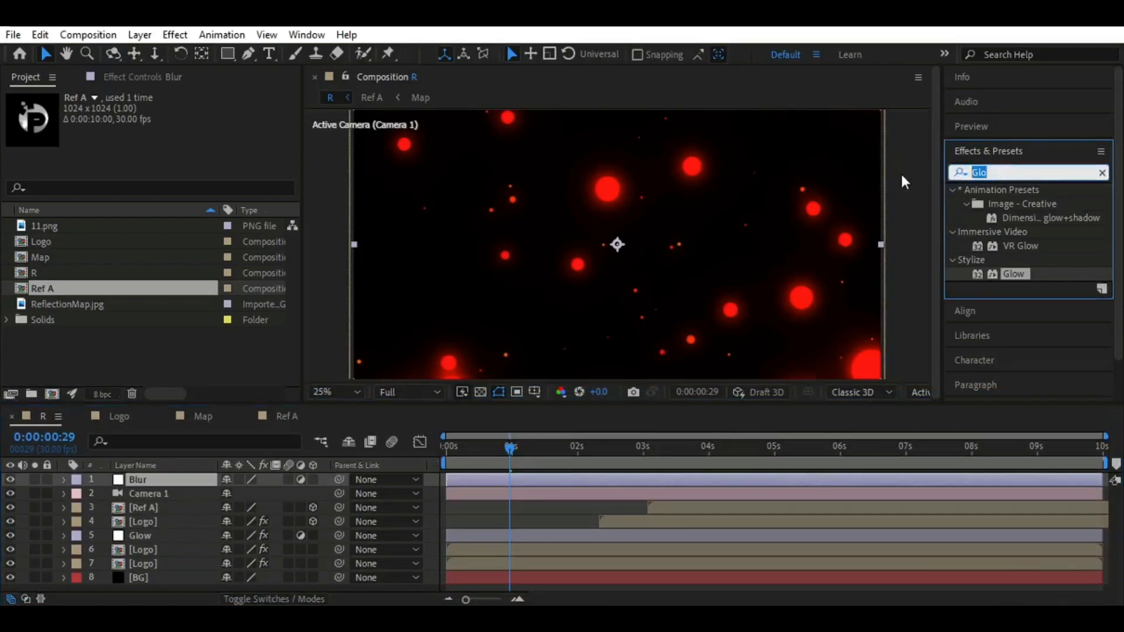
{"action": "type", "text": "for"}
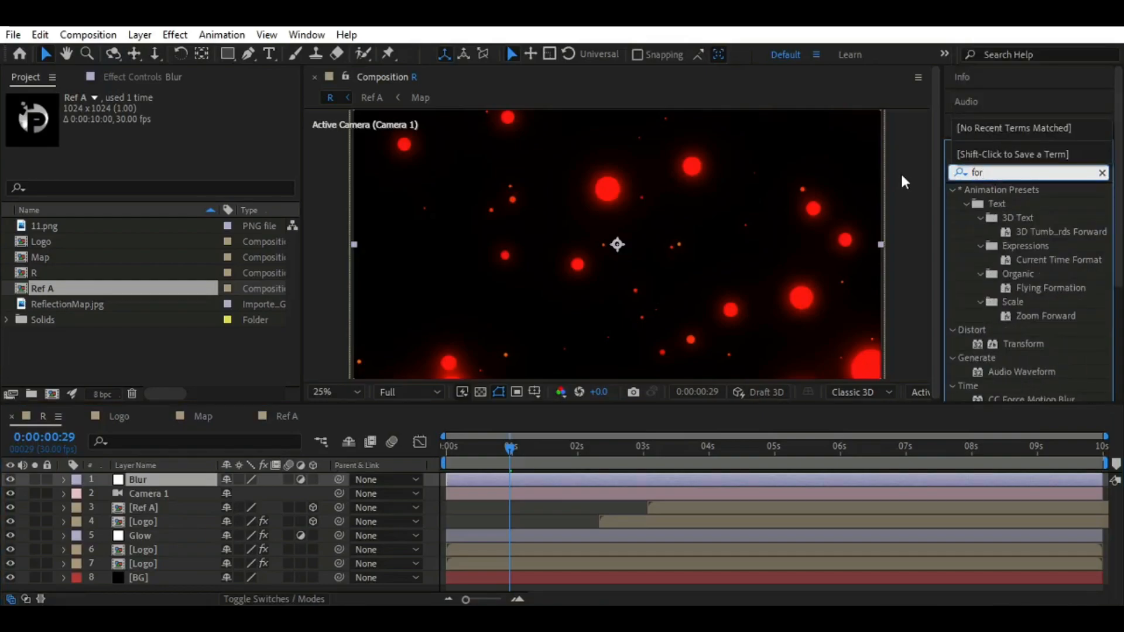
{"action": "type", "text": "c"}
{"action": "left_click", "coordinate": [1009, 204]}
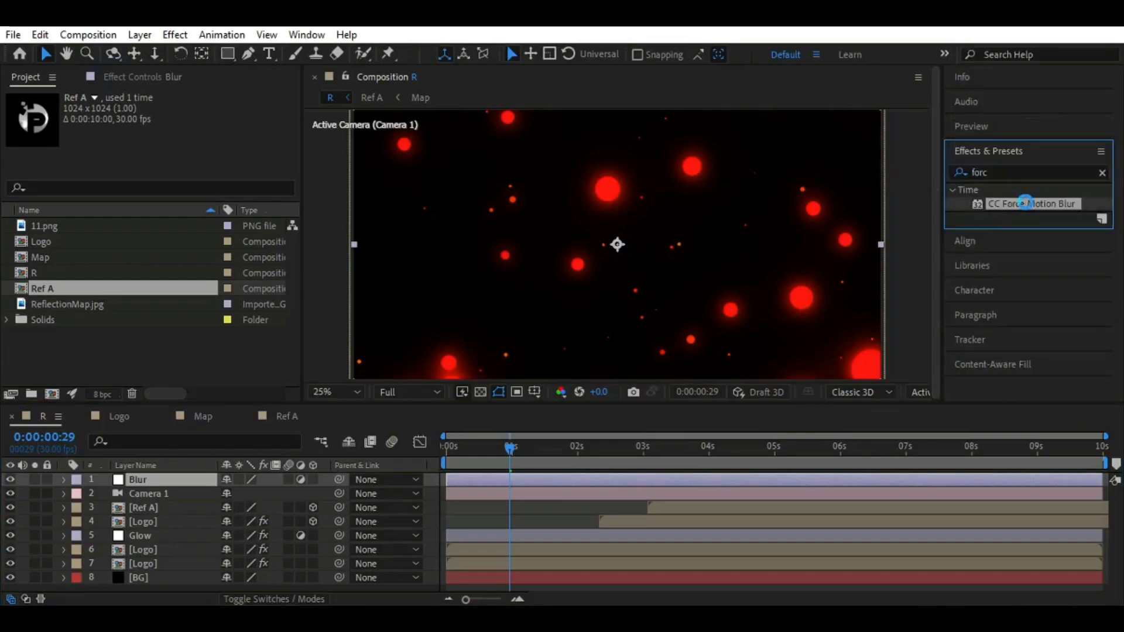
{"action": "double_click", "coordinate": [1026, 203]}
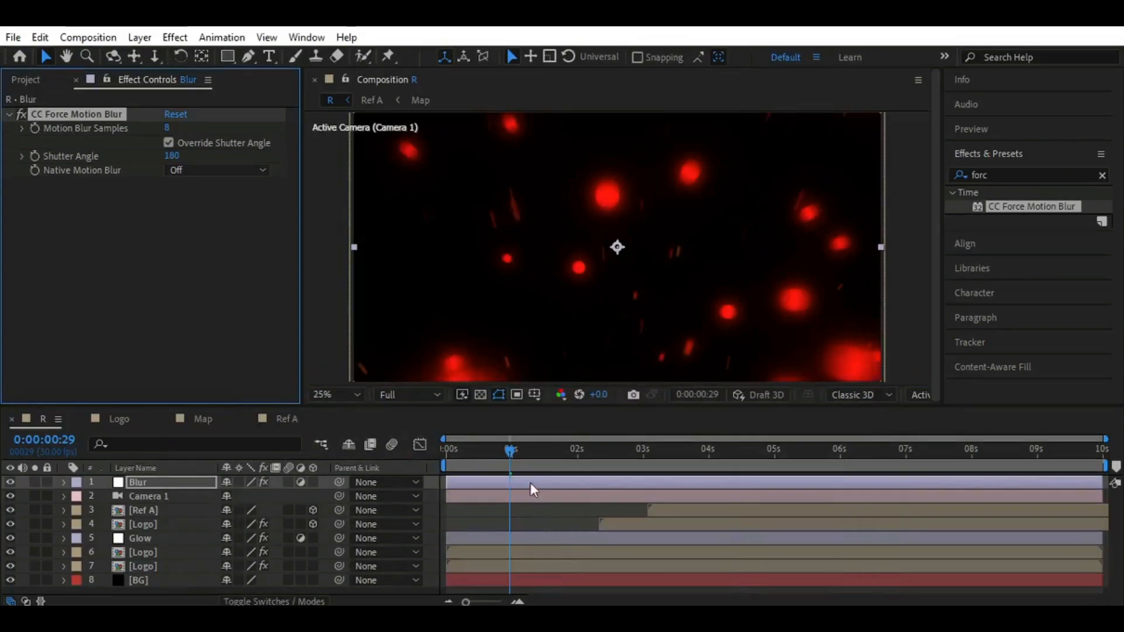
Move to 0:00:01:02 and set the Motion Blur Samples of CC Force Motion Blur to 10
{"action": "left_click_drag", "start_coordinate": [511, 456], "coordinate": [514, 433]}
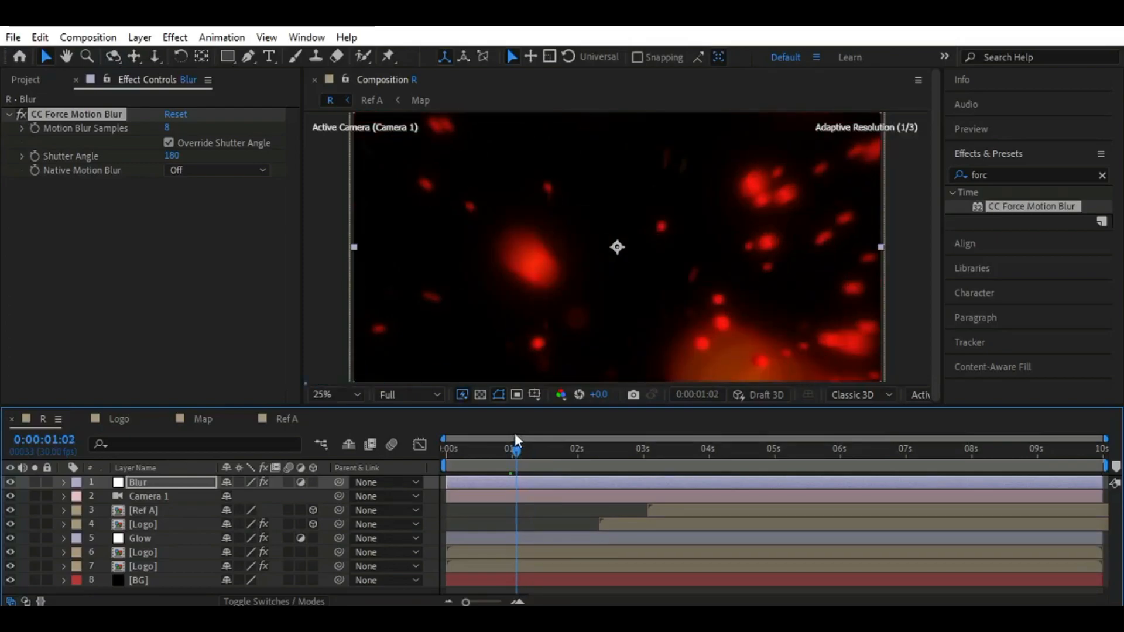
{"action": "left_click", "coordinate": [167, 128]}
{"action": "type", "text": "10"}
{"action": "key", "text": "Return"}
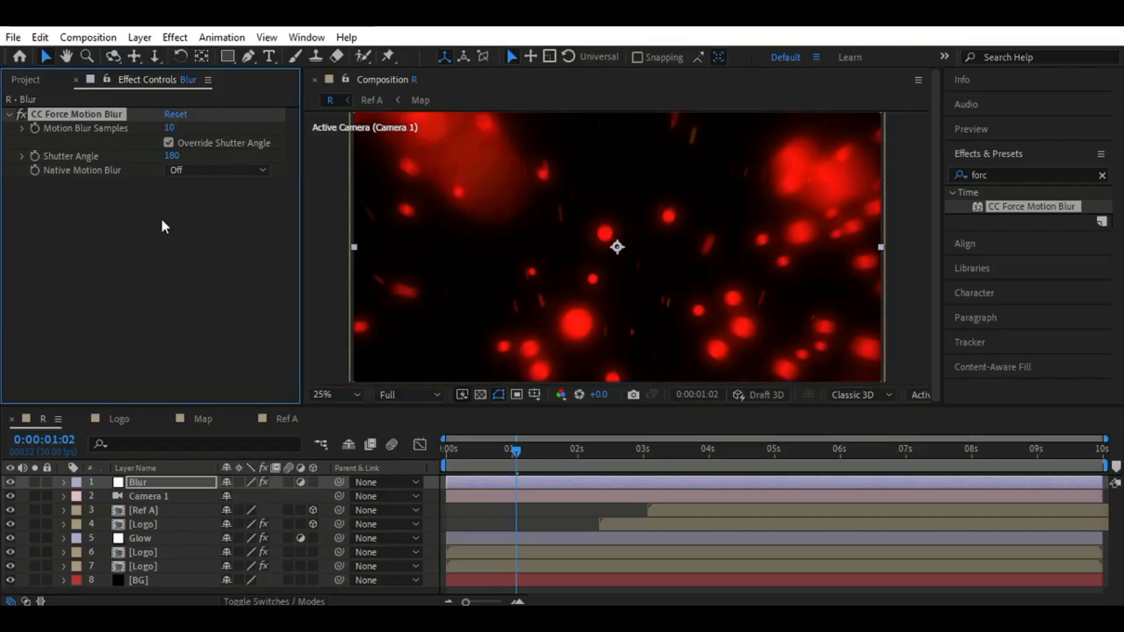
Apply Curves to the Ref A layer and, at 0:00:05:01, pull the middle of the RGB curve down to deepen the reflection's contrast
{"action": "left_click", "coordinate": [186, 512]}
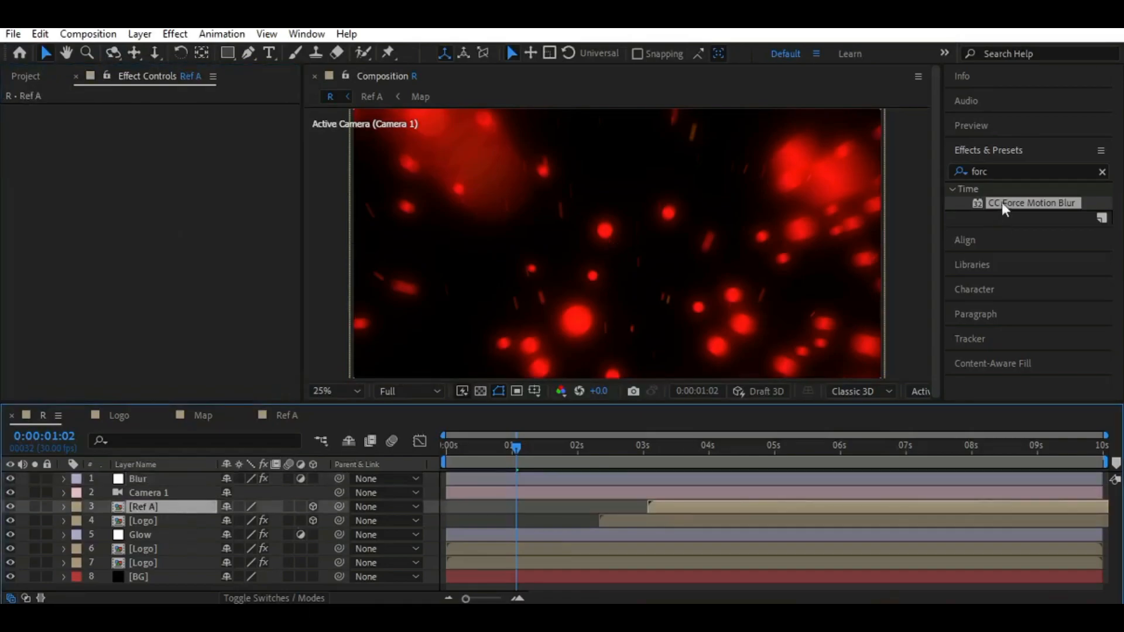
{"action": "left_click", "coordinate": [995, 175]}
{"action": "type", "text": "Cur"}
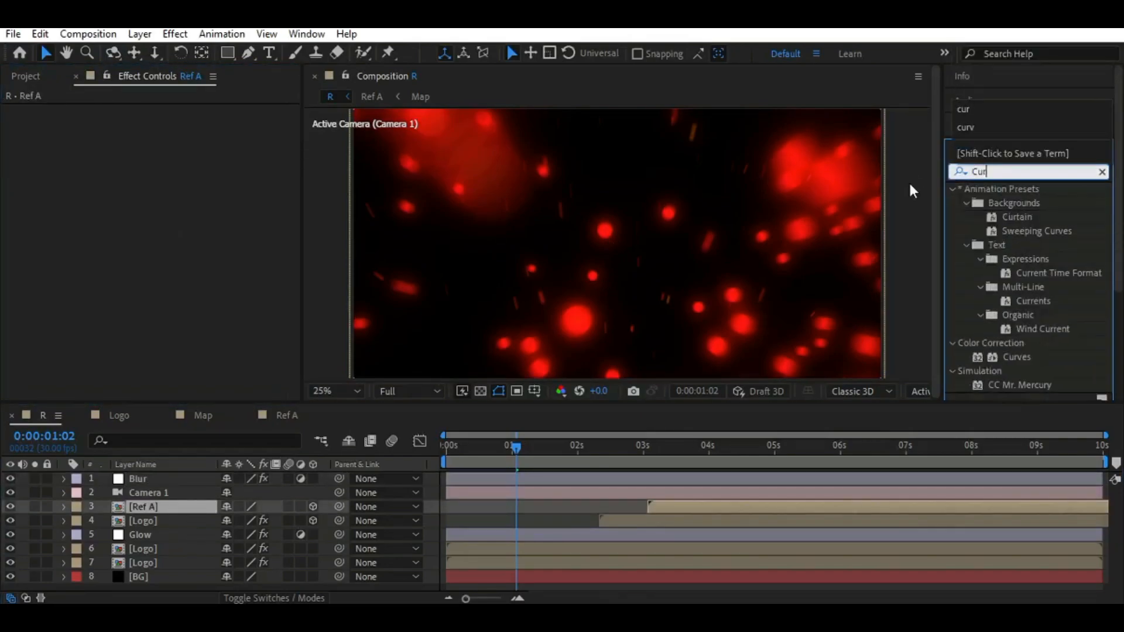
{"action": "double_click", "coordinate": [1022, 357]}
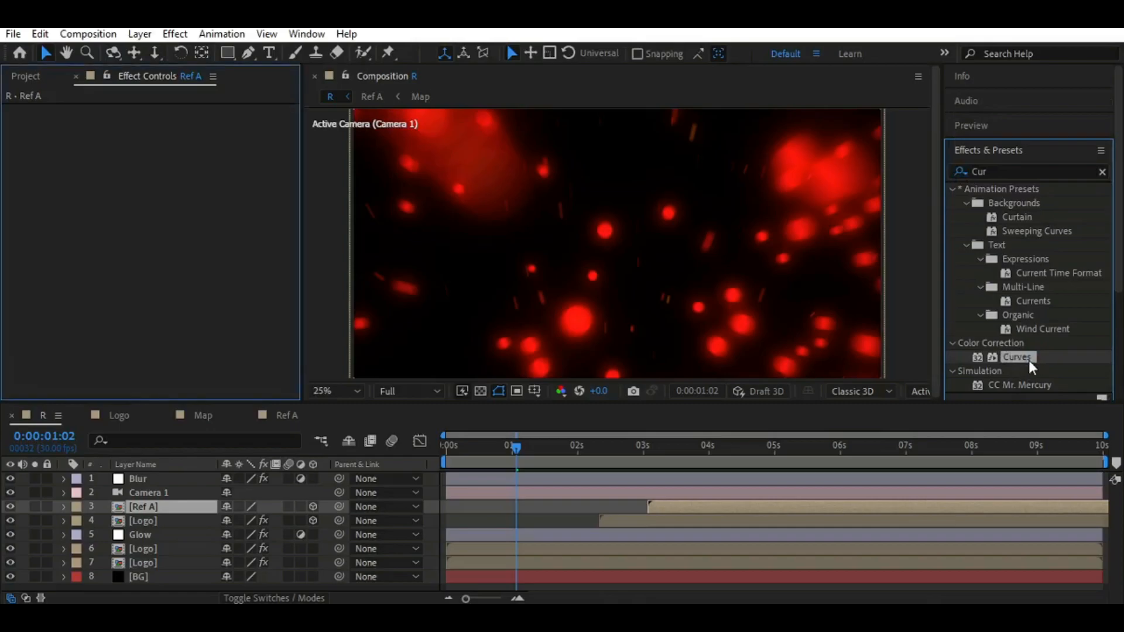
{"action": "left_click_drag", "start_coordinate": [515, 447], "coordinate": [778, 444]}
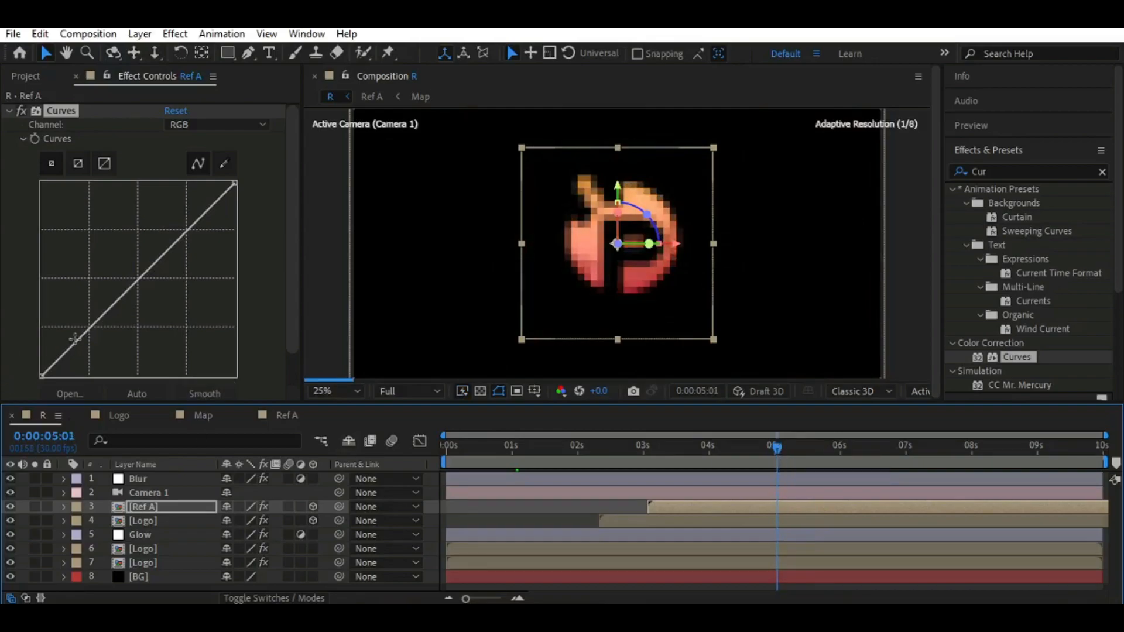
{"action": "left_click_drag", "start_coordinate": [87, 329], "coordinate": [137, 353]}
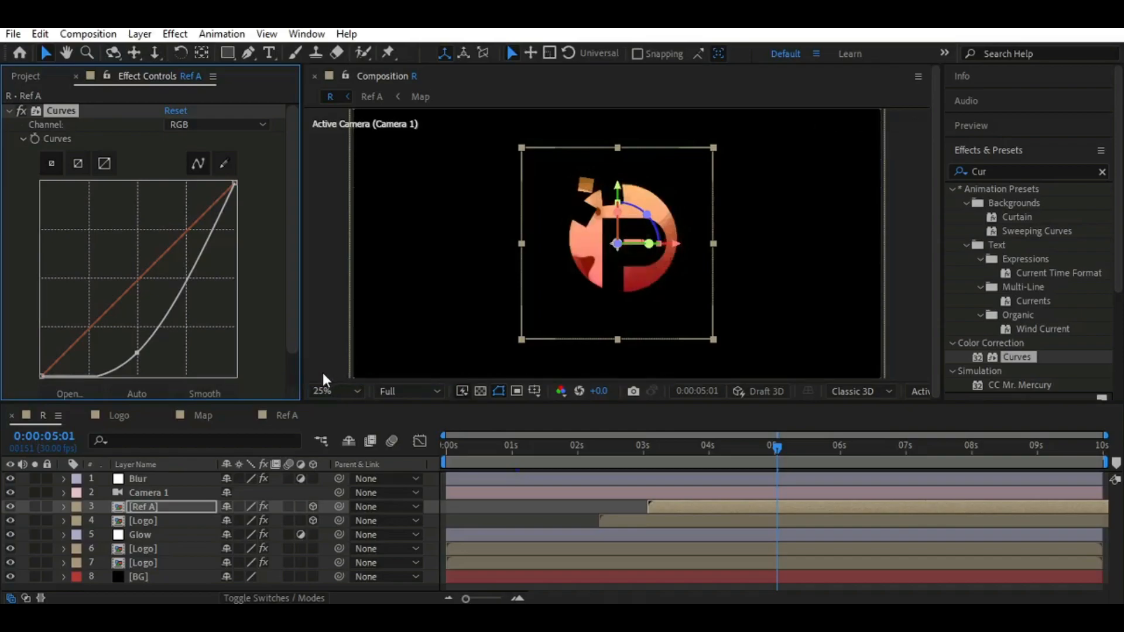
Add a text layer reading PHOTOSCLIP below the logo, above the Blur layer in the R composition
{"action": "left_click", "coordinate": [170, 478]}
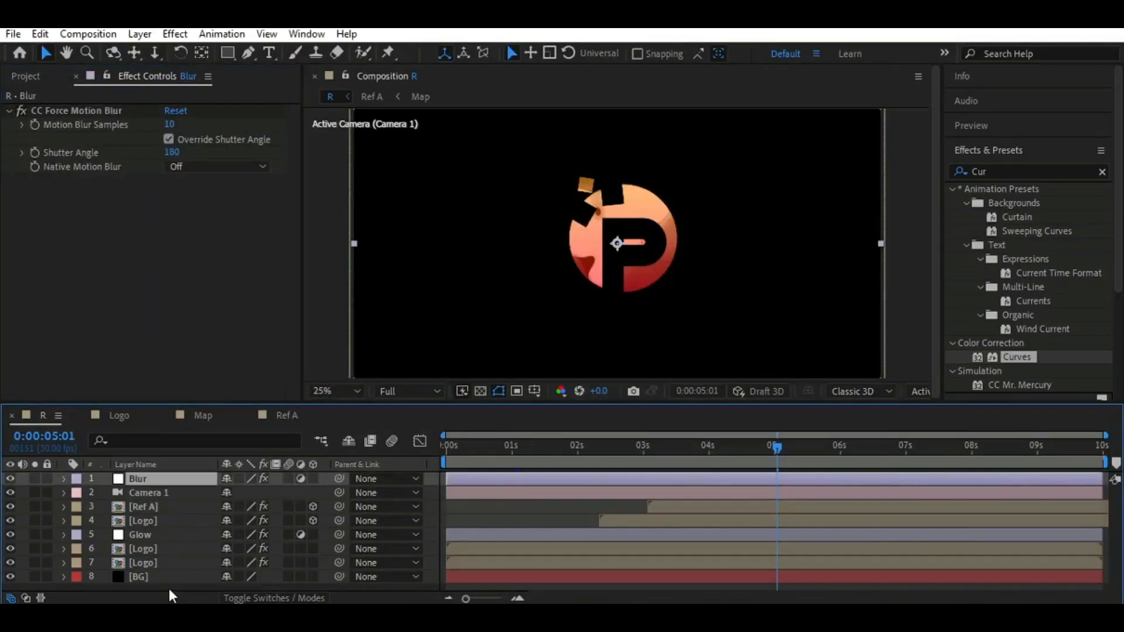
{"action": "left_click", "coordinate": [33, 79]}
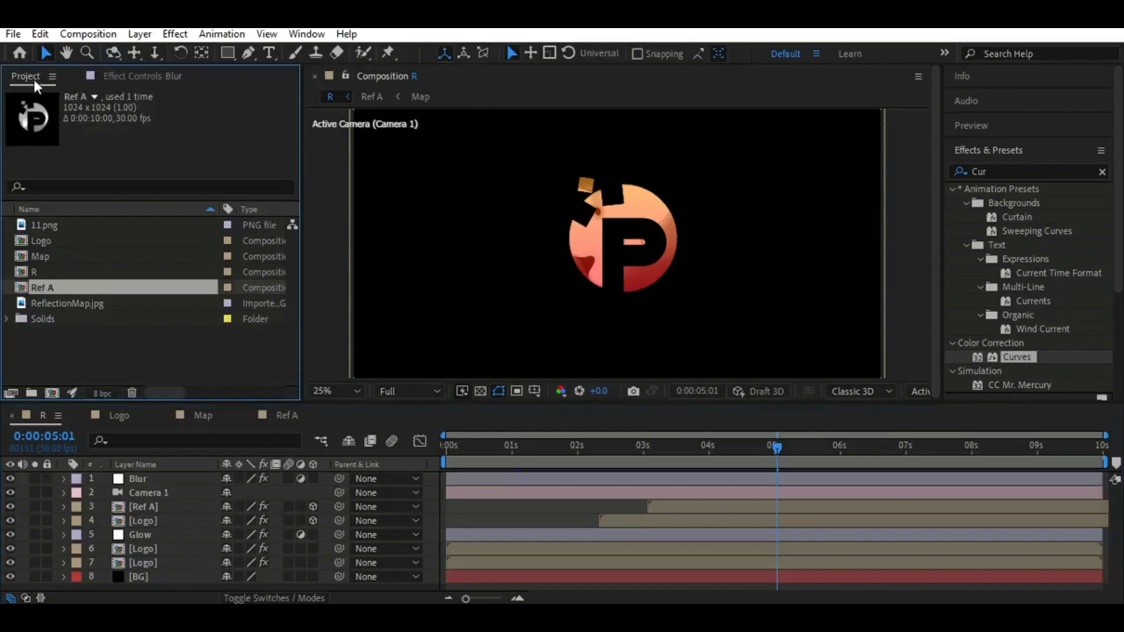
{"action": "left_click", "coordinate": [269, 52]}
{"action": "left_click", "coordinate": [613, 350]}
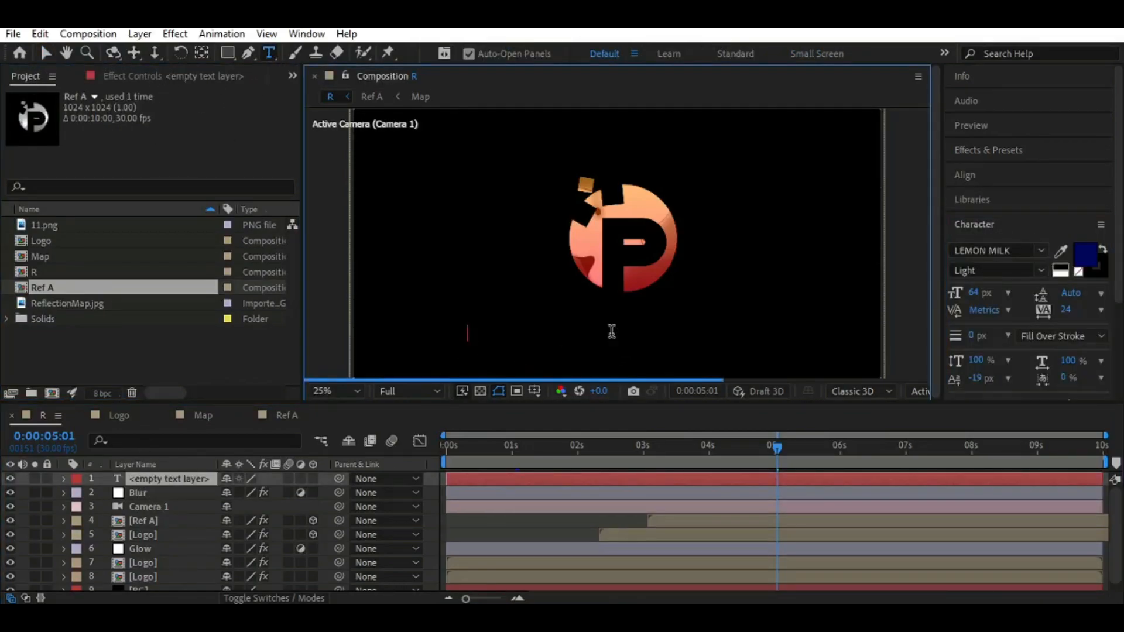
{"action": "type", "text": "P"}
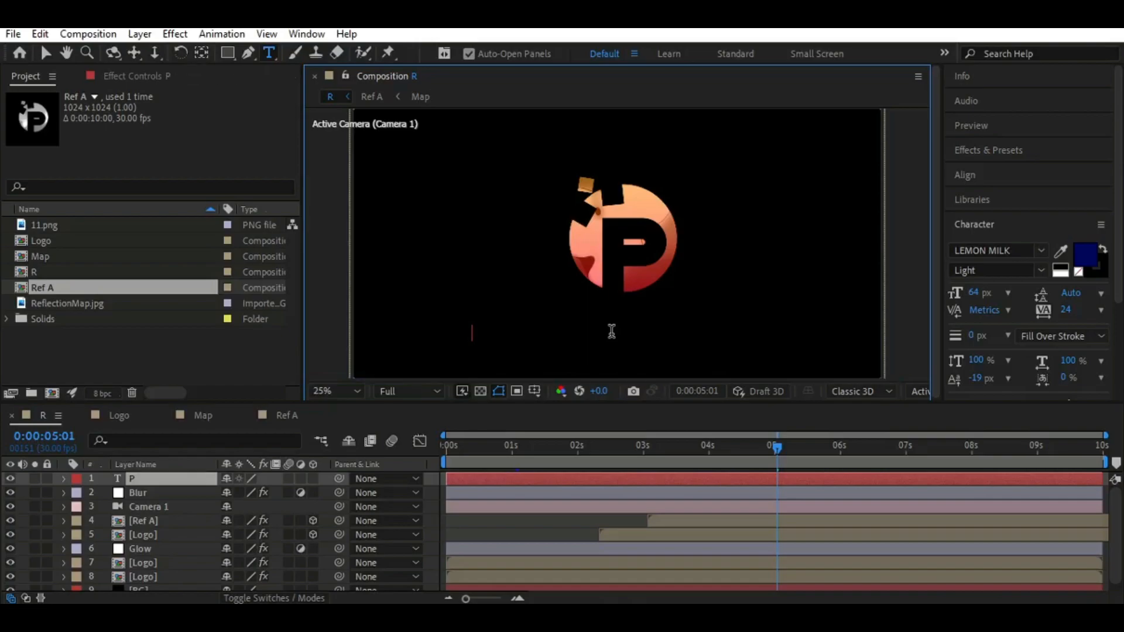
{"action": "type", "text": "HOTOSCLIP"}
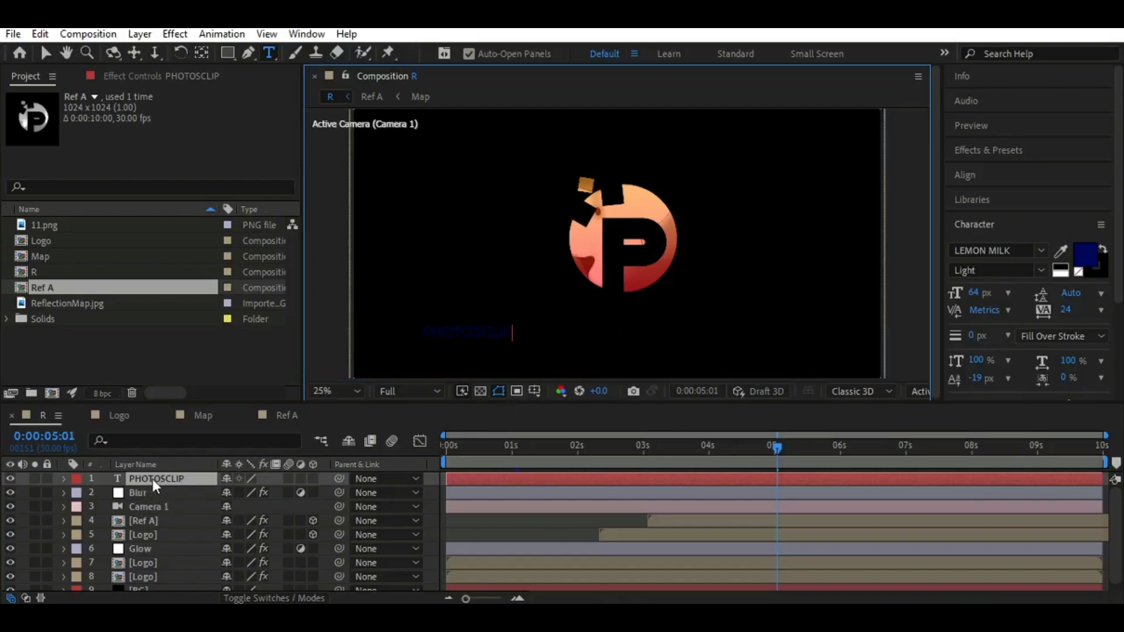
Set the PHOTOSCLIP text's fill colour to white (ffffff) and align the layer to the composition's horizontal centre
{"action": "left_click", "coordinate": [1085, 253]}
{"action": "type", "text": "ffffff"}
{"action": "key", "text": "Return"}
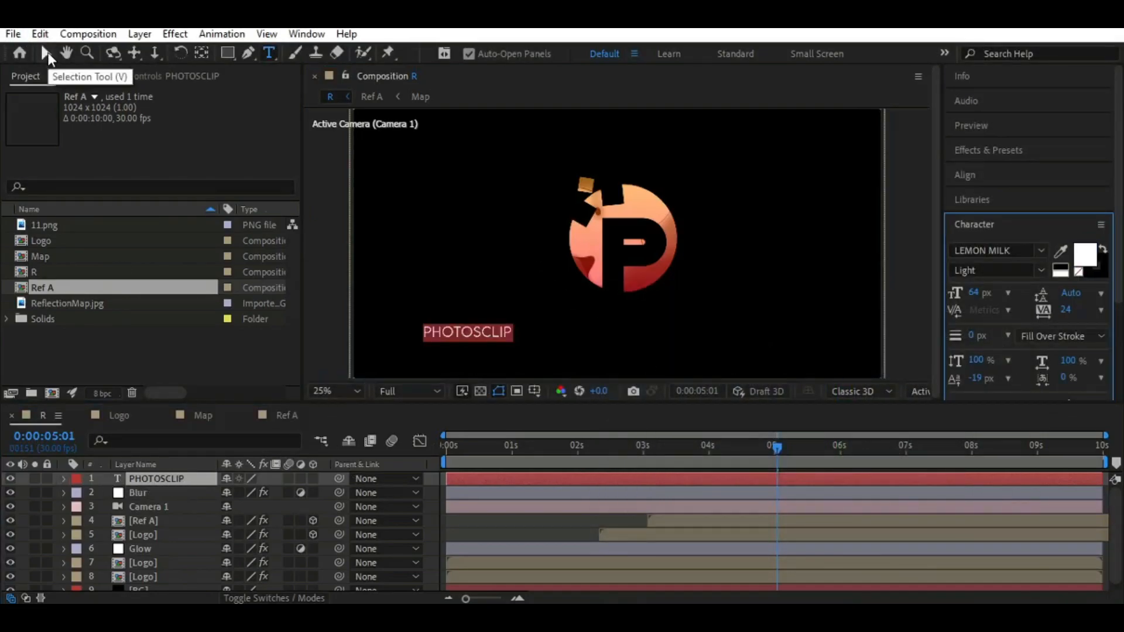
{"action": "left_click", "coordinate": [47, 52]}
{"action": "left_click", "coordinate": [981, 175]}
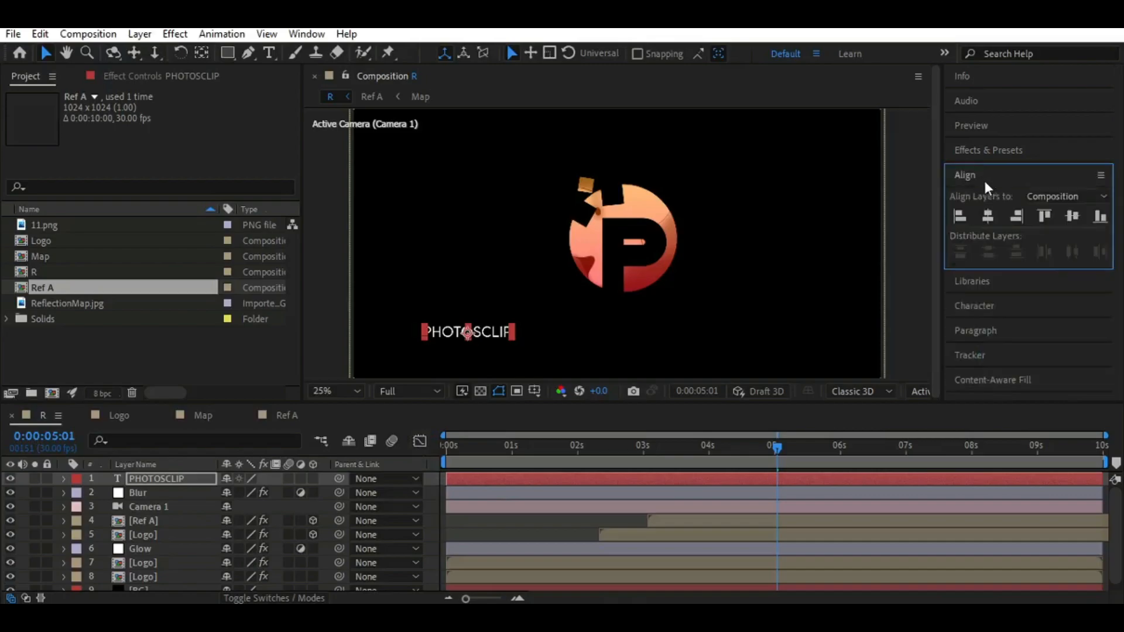
{"action": "left_click", "coordinate": [988, 216]}
{"action": "key", "text": "Caps_Lock"}
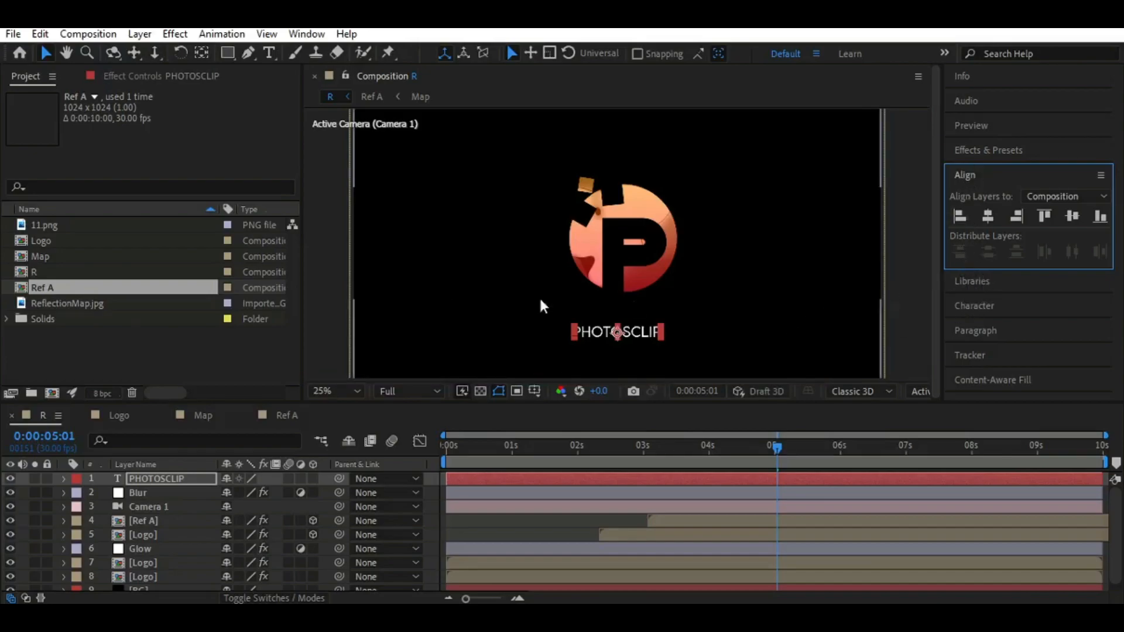
Set the PHOTOSCLIP text's leading to 483 px and its font size to 38 px
{"action": "double_click", "coordinate": [164, 477]}
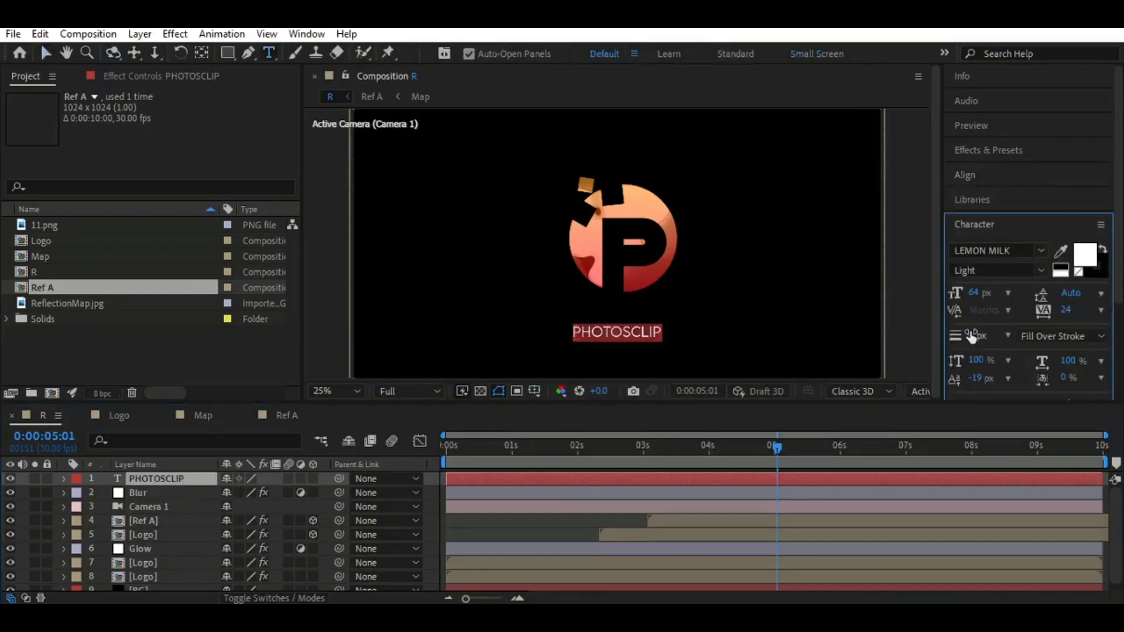
{"action": "left_click", "coordinate": [1070, 293]}
{"action": "type", "text": "483"}
{"action": "key", "text": "Return"}
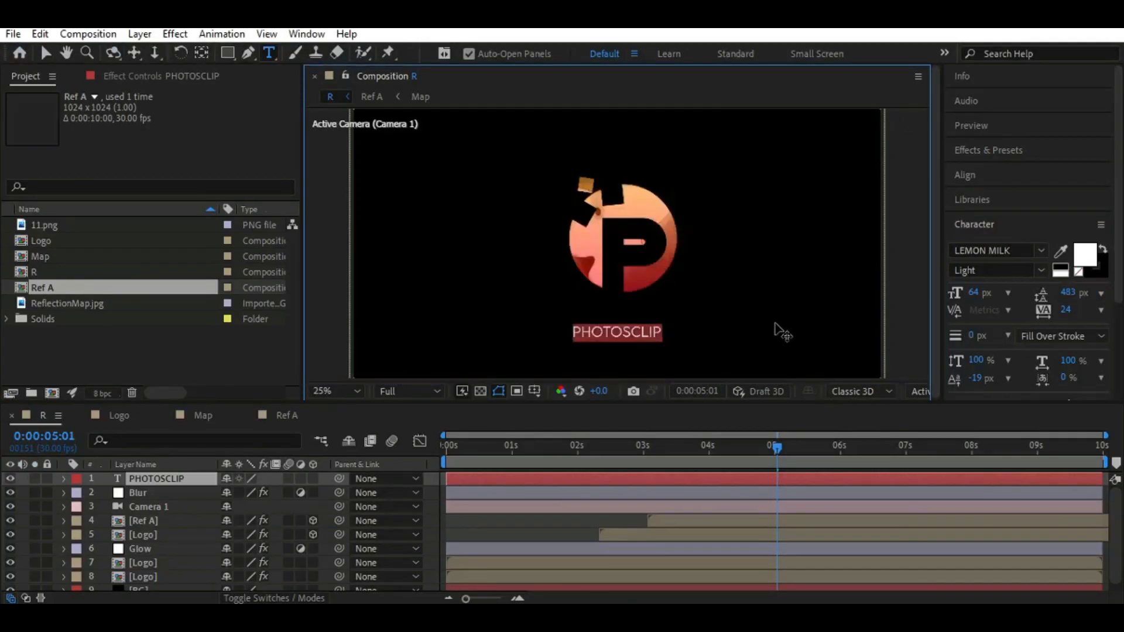
{"action": "left_click", "coordinate": [976, 292]}
{"action": "type", "text": "38"}
{"action": "key", "text": "Return"}
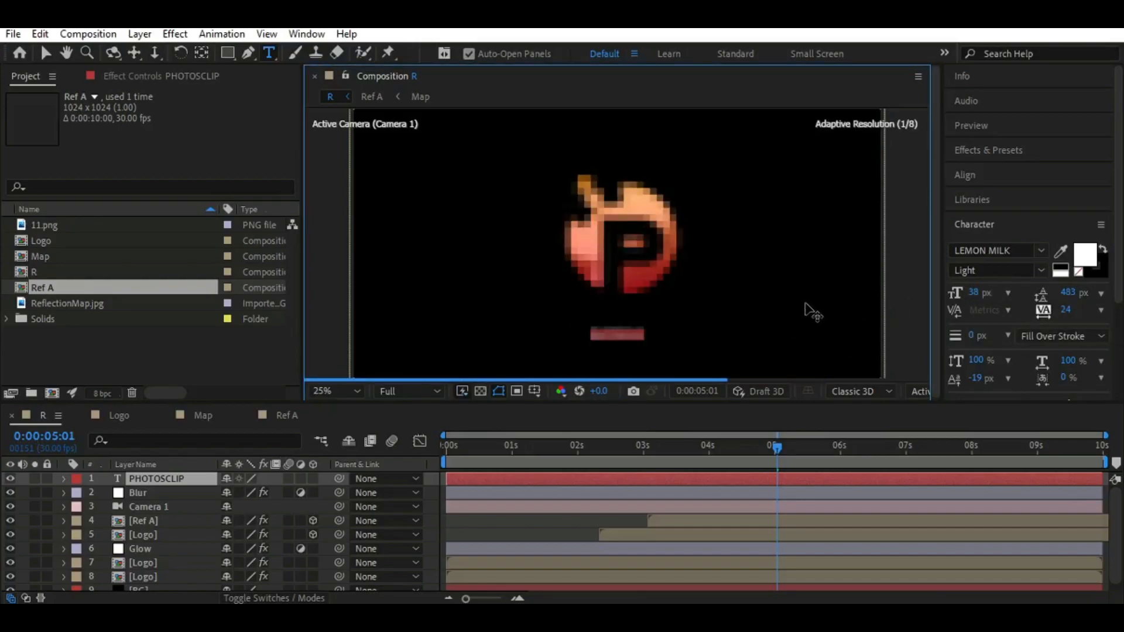
Set the PHOTOSCLIP text's tracking to 370 and font size to 56 px, keeping it horizontally centred in the composition
{"action": "left_click", "coordinate": [1066, 310]}
{"action": "type", "text": "3"}
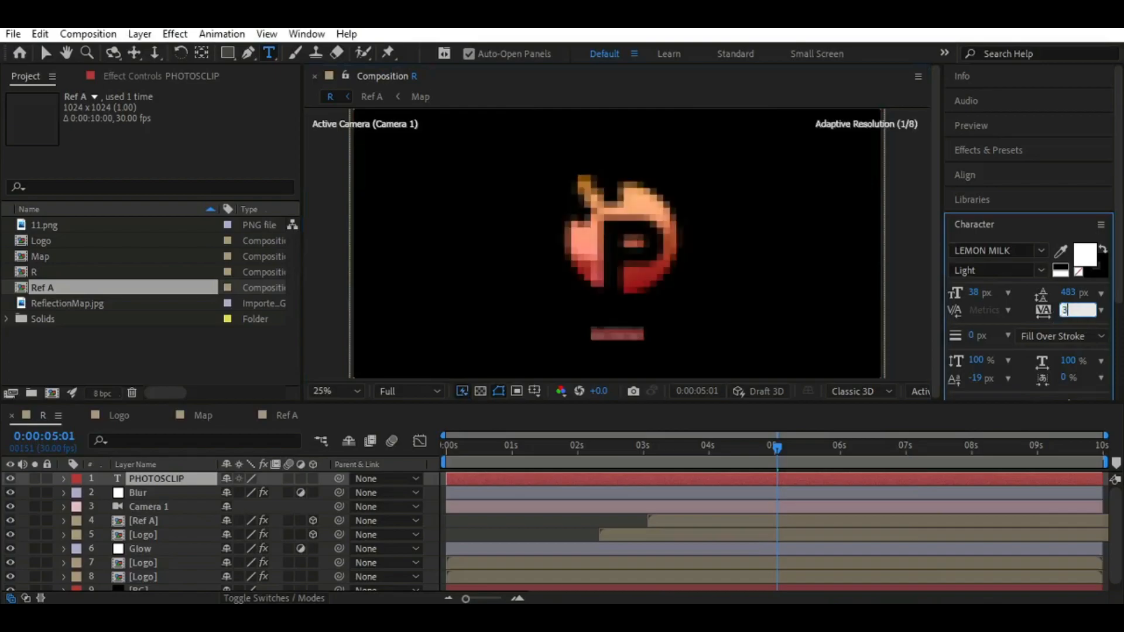
{"action": "type", "text": "70"}
{"action": "key", "text": "Return"}
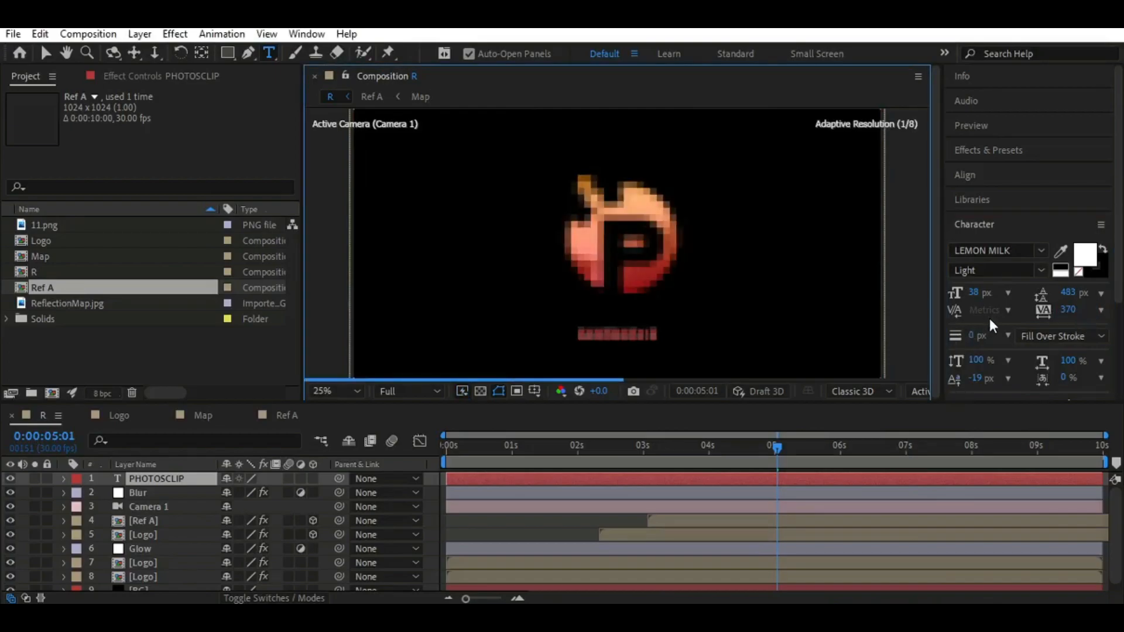
{"action": "left_click_drag", "start_coordinate": [972, 293], "coordinate": [990, 294]}
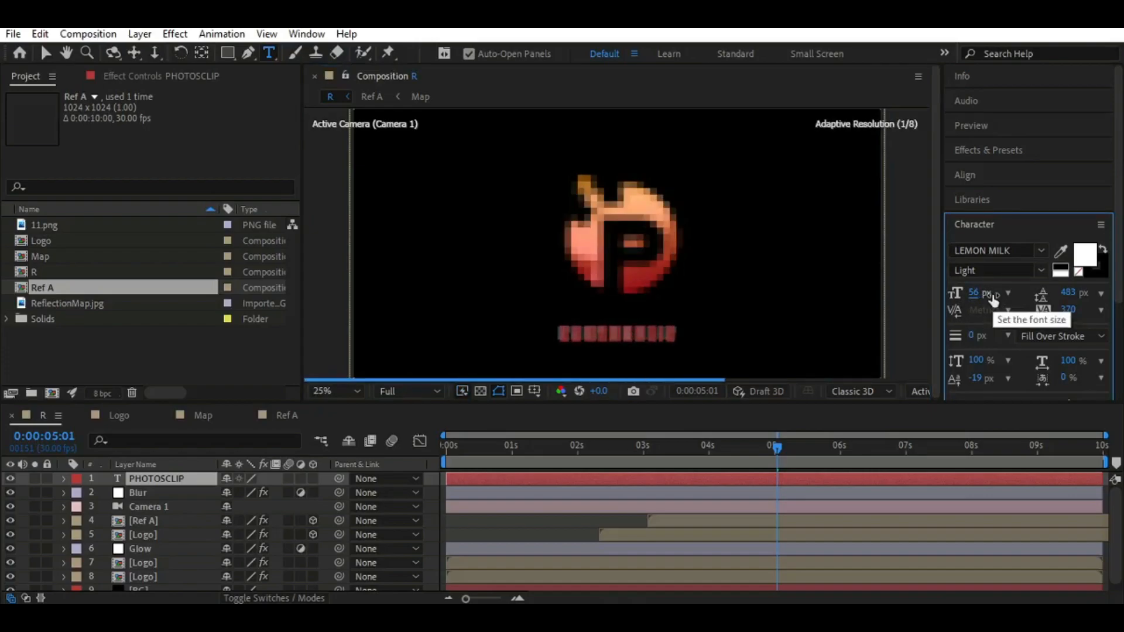
{"action": "left_click", "coordinate": [964, 174]}
{"action": "left_click", "coordinate": [987, 216]}
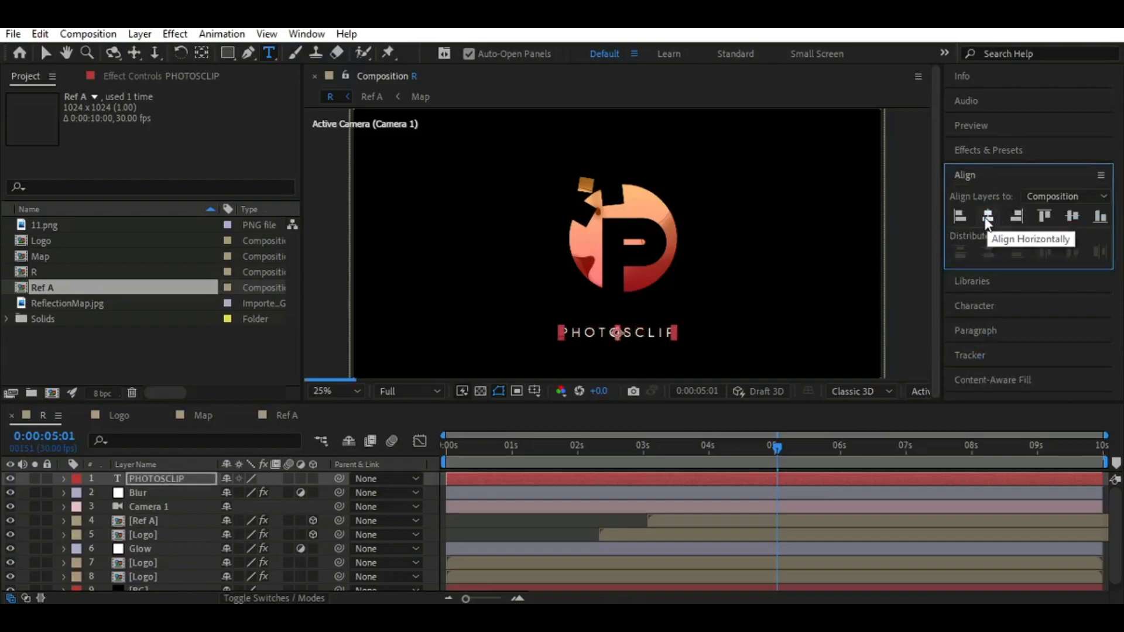
Increase the PHOTOSCLIP text's tracking to 401 and turn on All Caps
{"action": "left_click", "coordinate": [149, 478]}
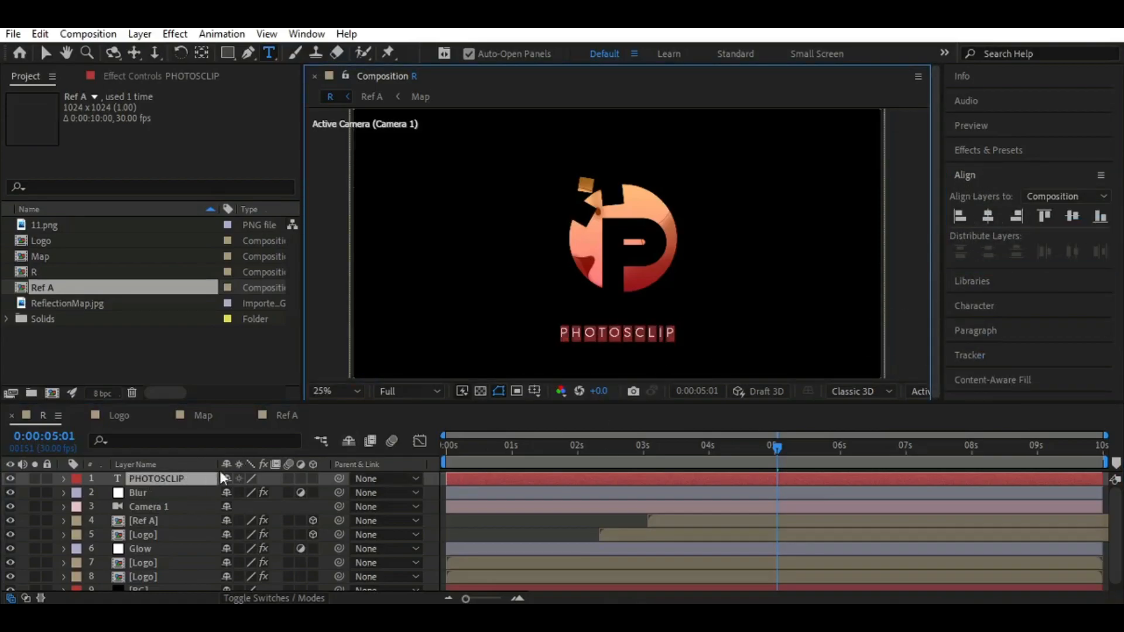
{"action": "left_click", "coordinate": [976, 330]}
{"action": "left_click", "coordinate": [974, 224]}
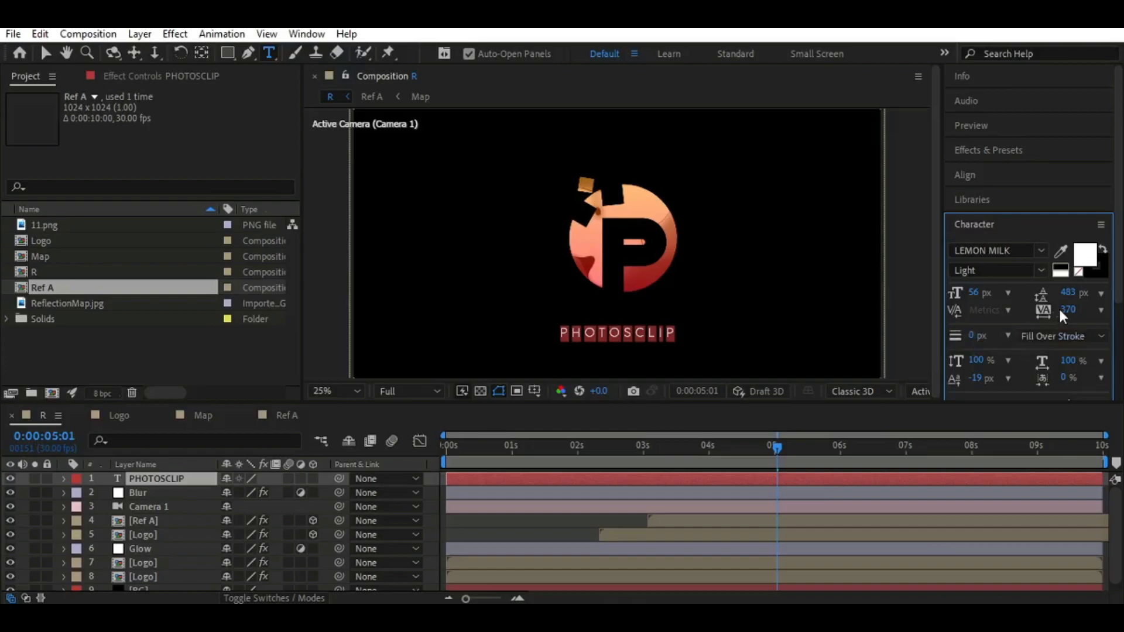
{"action": "left_click_drag", "start_coordinate": [1070, 310], "coordinate": [1074, 309]}
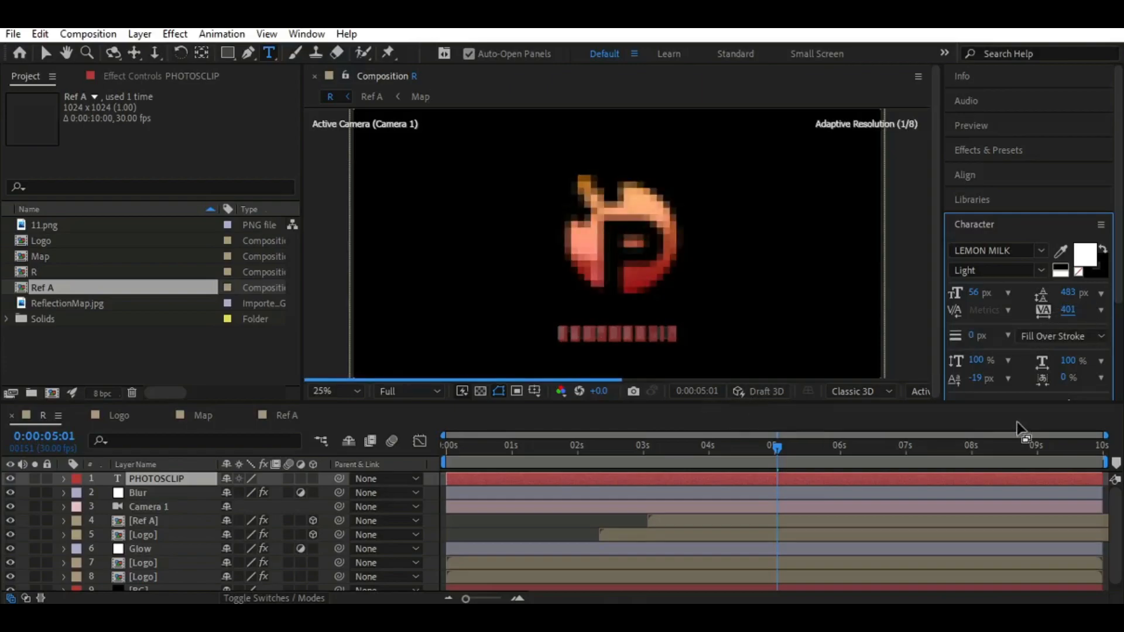
{"action": "scroll", "coordinate": [1045, 315], "scroll_direction": "down", "scroll_amount": 3}
{"action": "scroll", "coordinate": [1031, 356], "scroll_direction": "up", "scroll_amount": 3}
{"action": "scroll", "coordinate": [1024, 316], "scroll_direction": "down", "scroll_amount": 3}
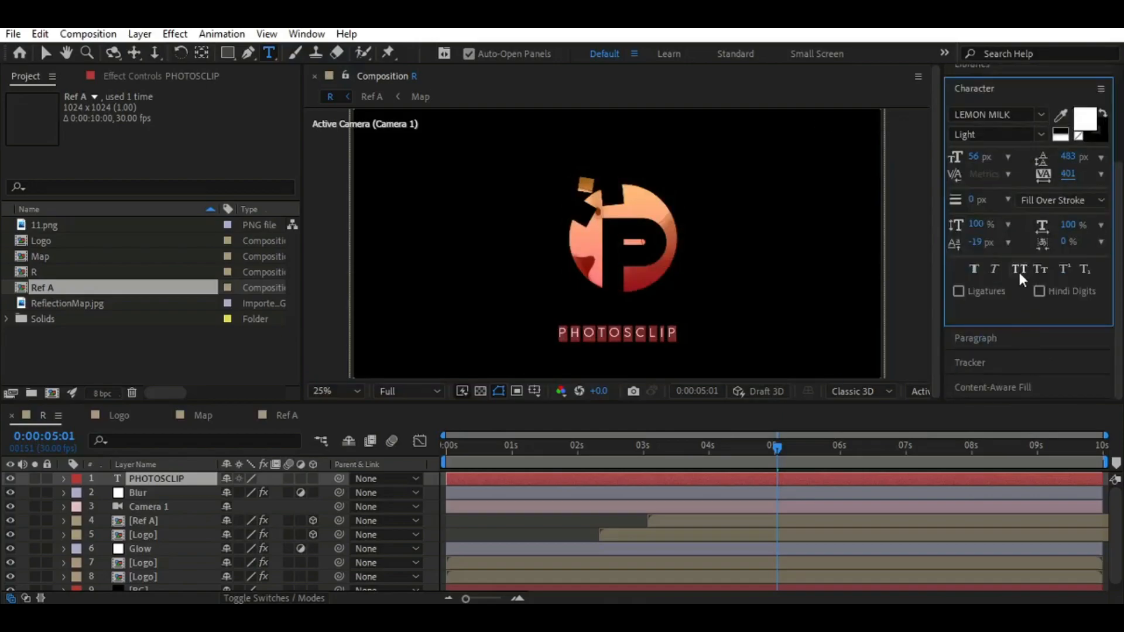
At 0:00:05:00, set the PHOTOSCLIP layer's Y position to 1134 and add a Position keyframe
{"action": "left_click_drag", "start_coordinate": [775, 445], "coordinate": [774, 444]}
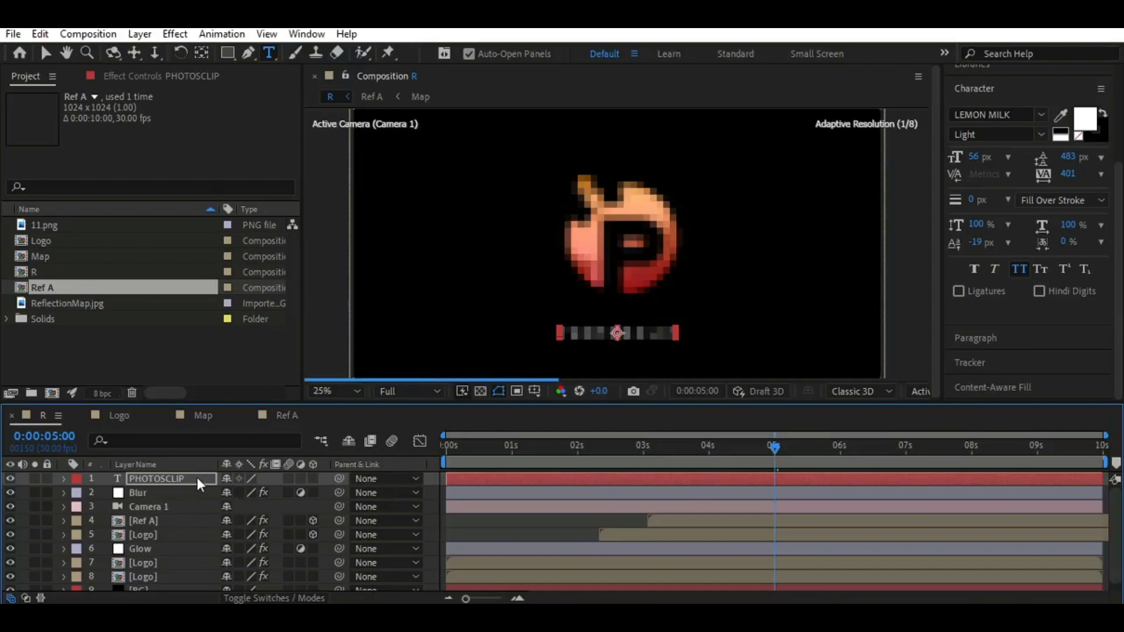
{"action": "key", "text": "p"}
{"action": "left_click", "coordinate": [267, 493]}
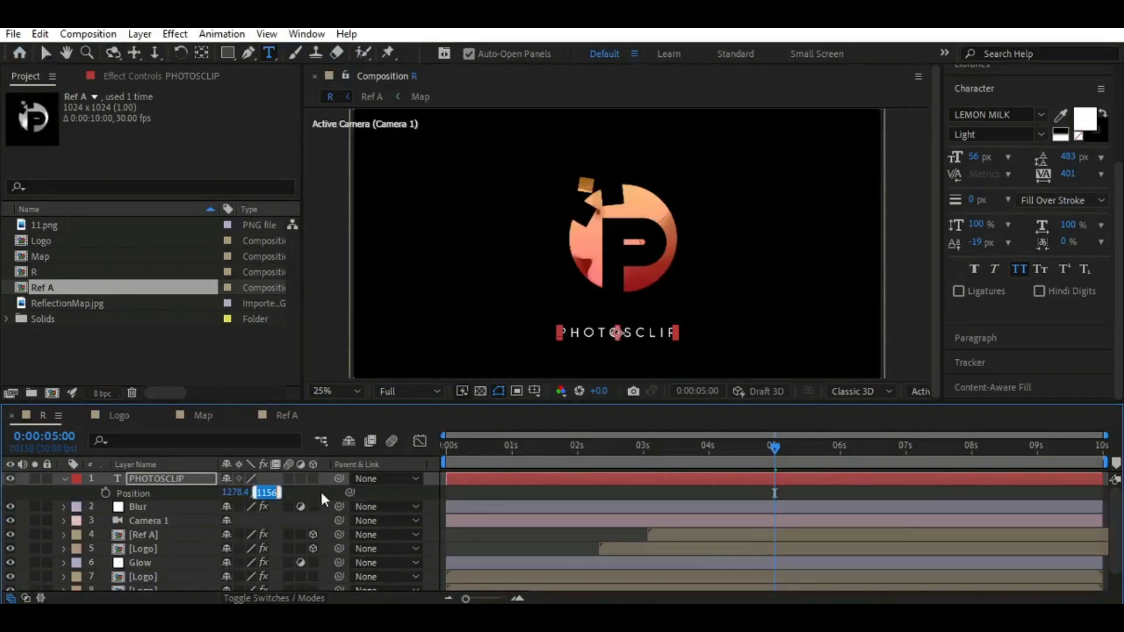
{"action": "type", "text": "1134"}
{"action": "key", "text": "Return"}
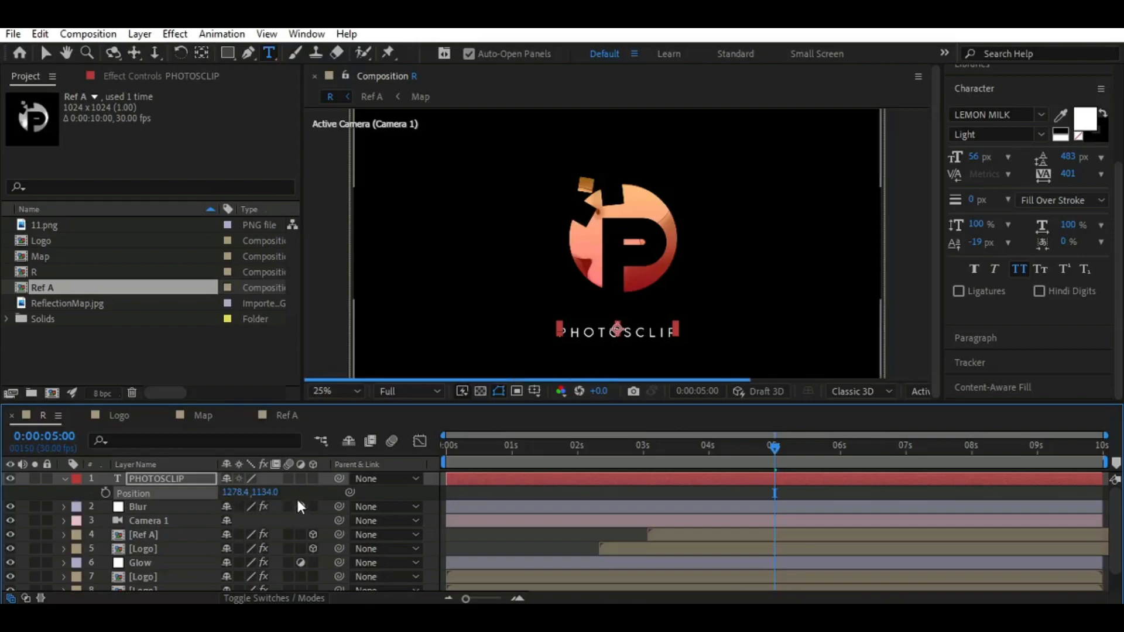
{"action": "left_click", "coordinate": [105, 492]}
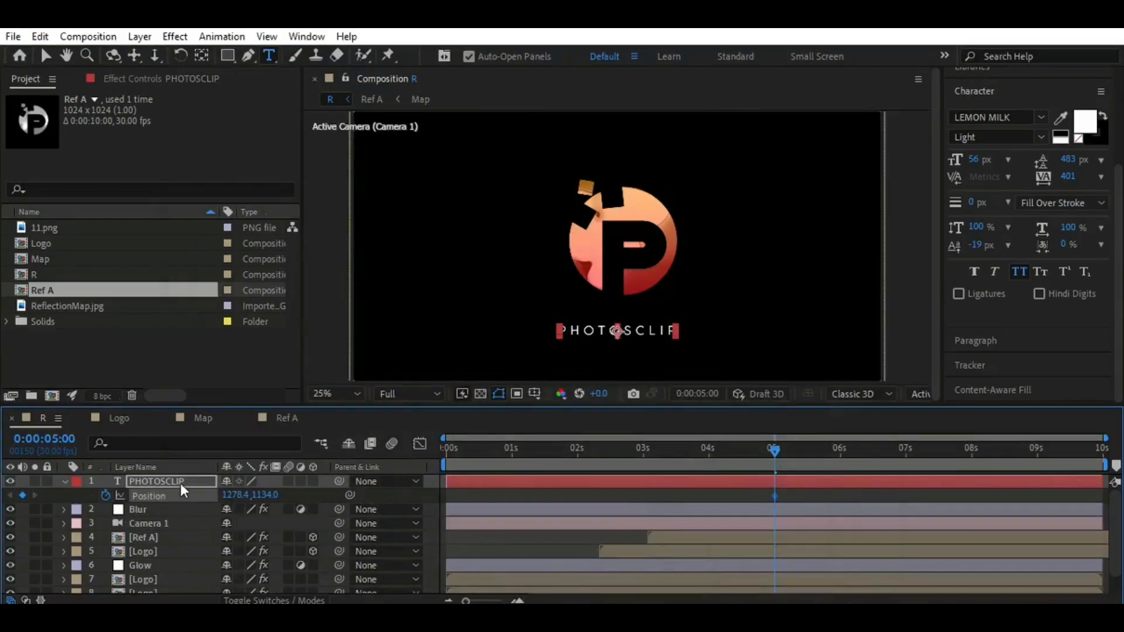
Add a 100% Opacity keyframe to the PHOTOSCLIP layer at 0:00:05:00
{"action": "left_click", "coordinate": [42, 54]}
{"action": "key", "text": "t"}
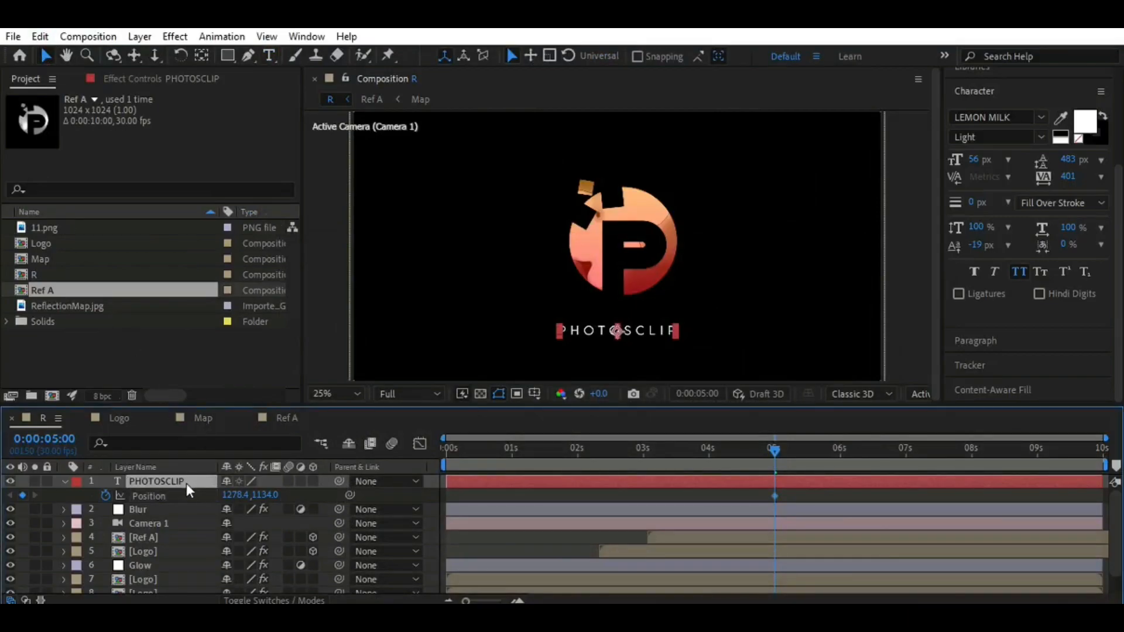
{"action": "left_click", "coordinate": [106, 495]}
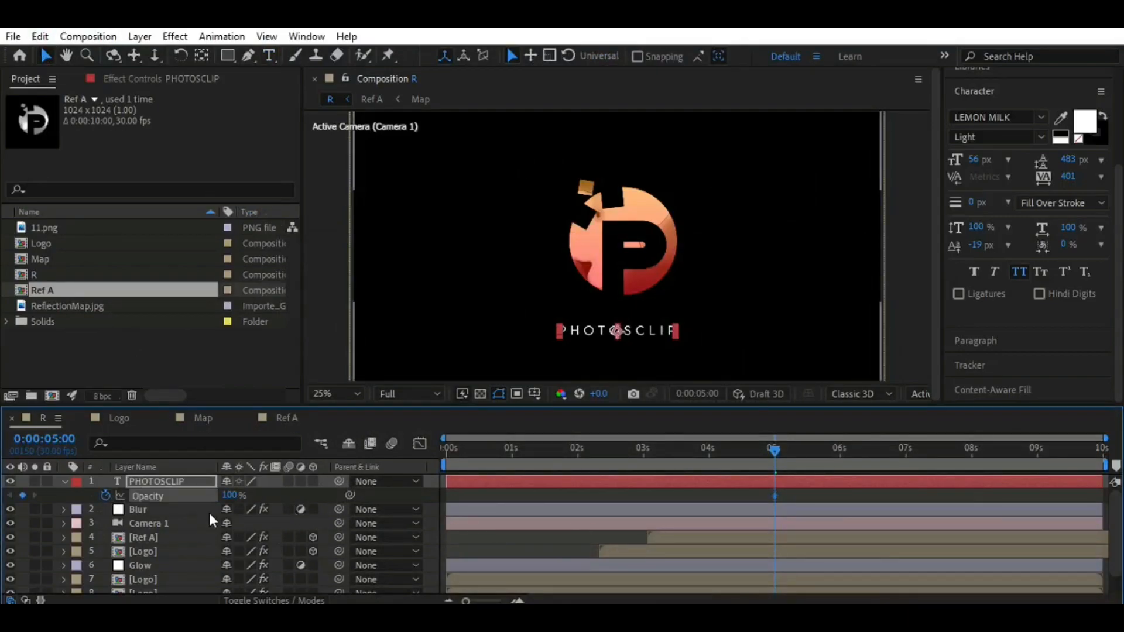
At 0:00:04:00, keyframe the PHOTOSCLIP layer's Y position at 1177 and its Opacity at 0%
{"action": "key", "text": "shift+p"}
{"action": "left_click_drag", "start_coordinate": [770, 451], "coordinate": [709, 449]}
{"action": "left_click", "coordinate": [267, 495]}
{"action": "type", "text": "1177"}
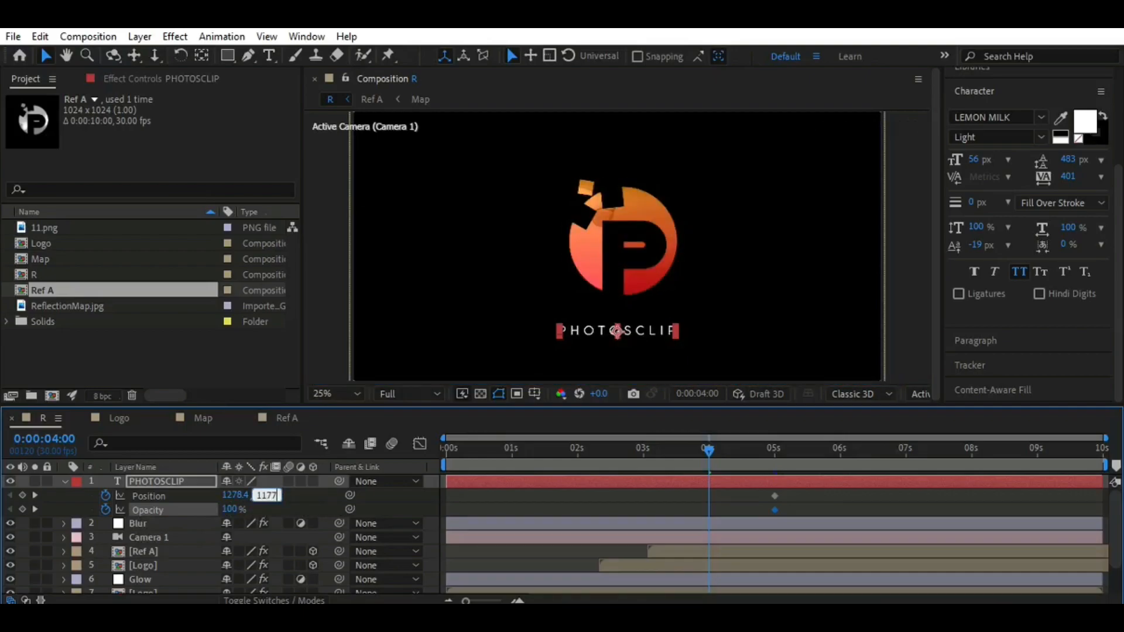
{"action": "key", "text": "Return"}
{"action": "left_click_drag", "start_coordinate": [231, 508], "coordinate": [142, 511]}
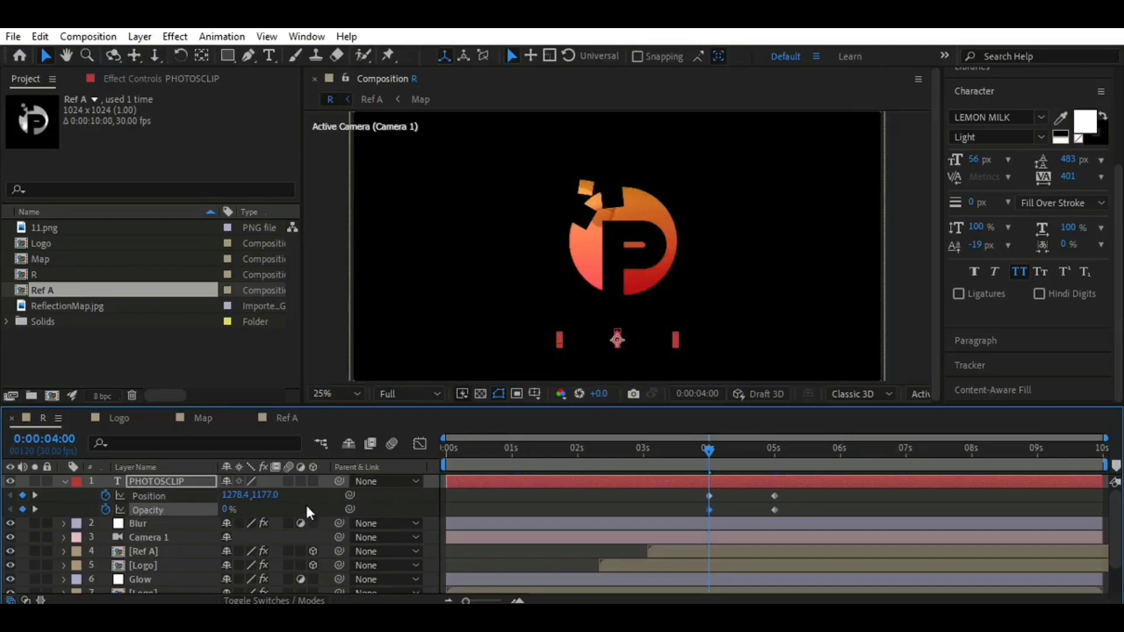
Easy-ease the PHOTOSCLIP Position and Opacity keyframes and shape their speed curves to peak early and slow toward 0:00:05:00
{"action": "left_click_drag", "start_coordinate": [809, 489], "coordinate": [700, 512]}
{"action": "key", "text": "F9"}
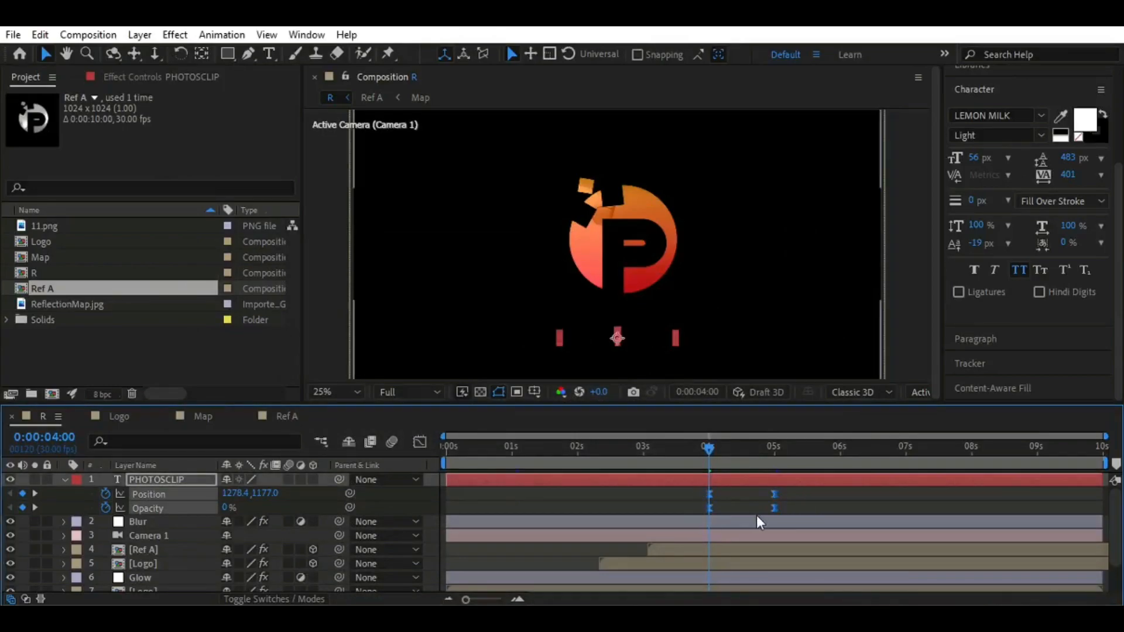
{"action": "left_click", "coordinate": [418, 442]}
{"action": "left_click_drag", "start_coordinate": [798, 525], "coordinate": [706, 567]}
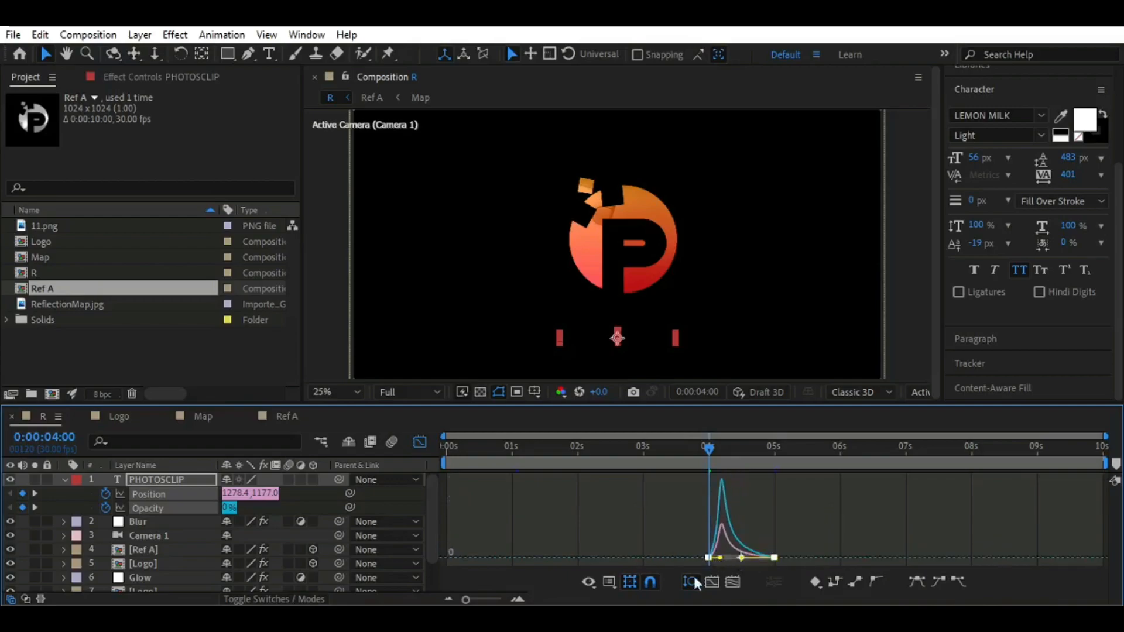
{"action": "left_click", "coordinate": [419, 443]}
{"action": "mouse_move", "coordinate": [711, 449]}
{"action": "left_mouse_down"}
{"action": "mouse_move", "coordinate": [778, 454]}
{"action": "mouse_move", "coordinate": [709, 451]}
{"action": "left_mouse_up"}
Create a new adjustment layer above the PHOTOSCLIP text in the R composition
{"action": "left_click", "coordinate": [174, 477]}
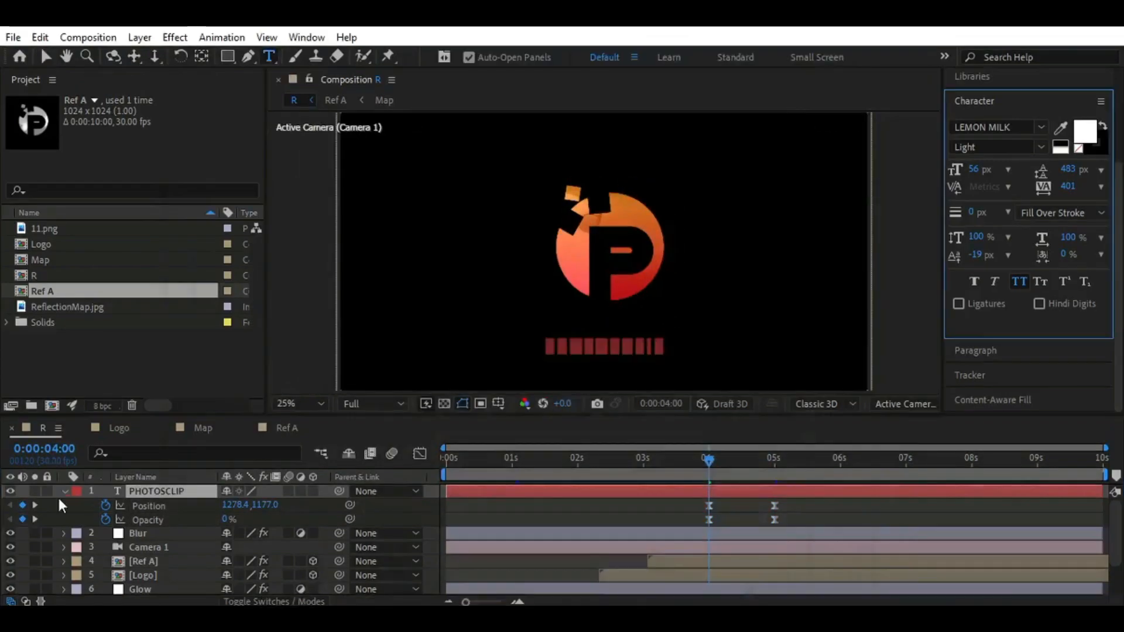
{"action": "scroll", "coordinate": [184, 523], "scroll_direction": "down", "scroll_amount": 3}
{"action": "left_click_drag", "start_coordinate": [403, 417], "coordinate": [404, 378]}
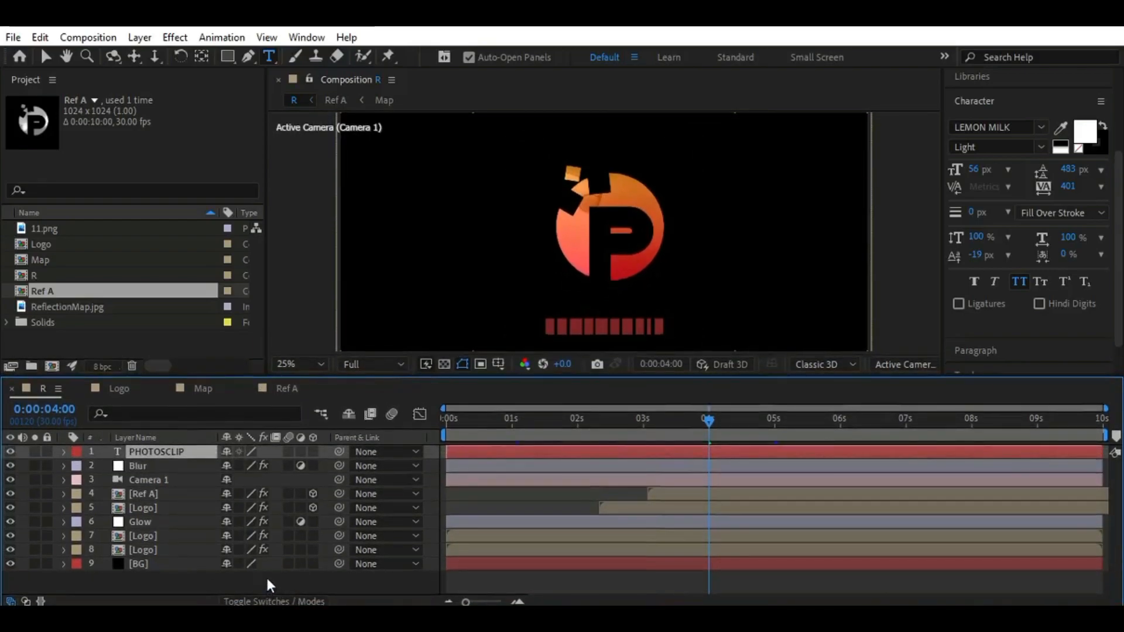
{"action": "right_click", "coordinate": [282, 579]}
{"action": "mouse_move", "coordinate": [468, 381]}
{"action": "left_click", "coordinate": [548, 513]}
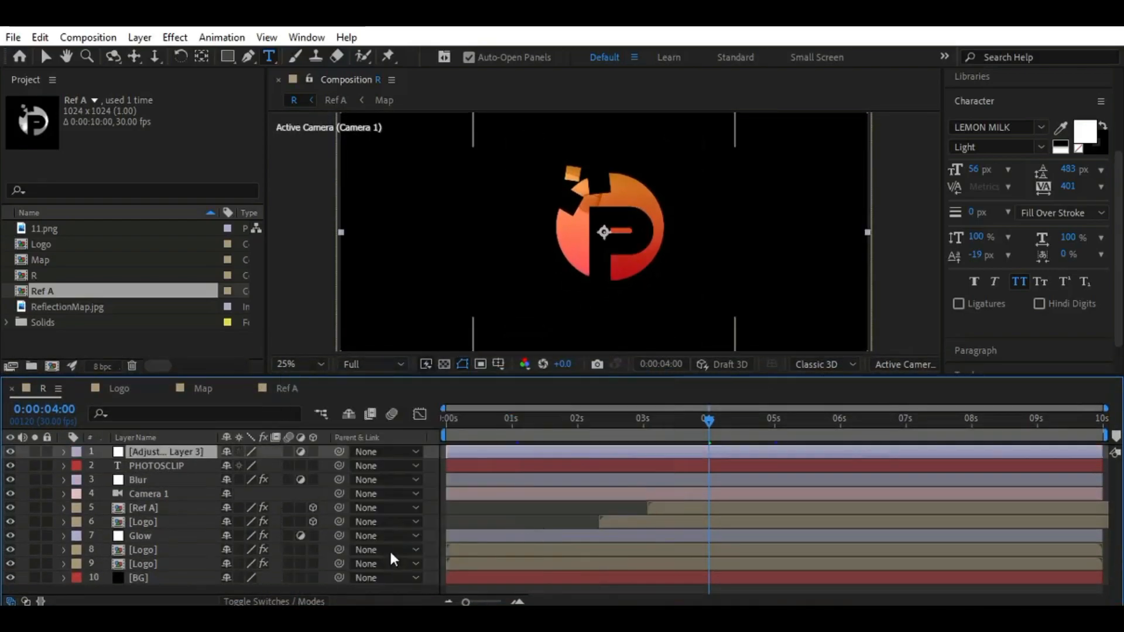
Return to 0:00:00:00 and rename the new adjustment layer Noise
{"action": "key", "text": "s"}
{"action": "key", "text": "Home"}
{"action": "key", "text": "s"}
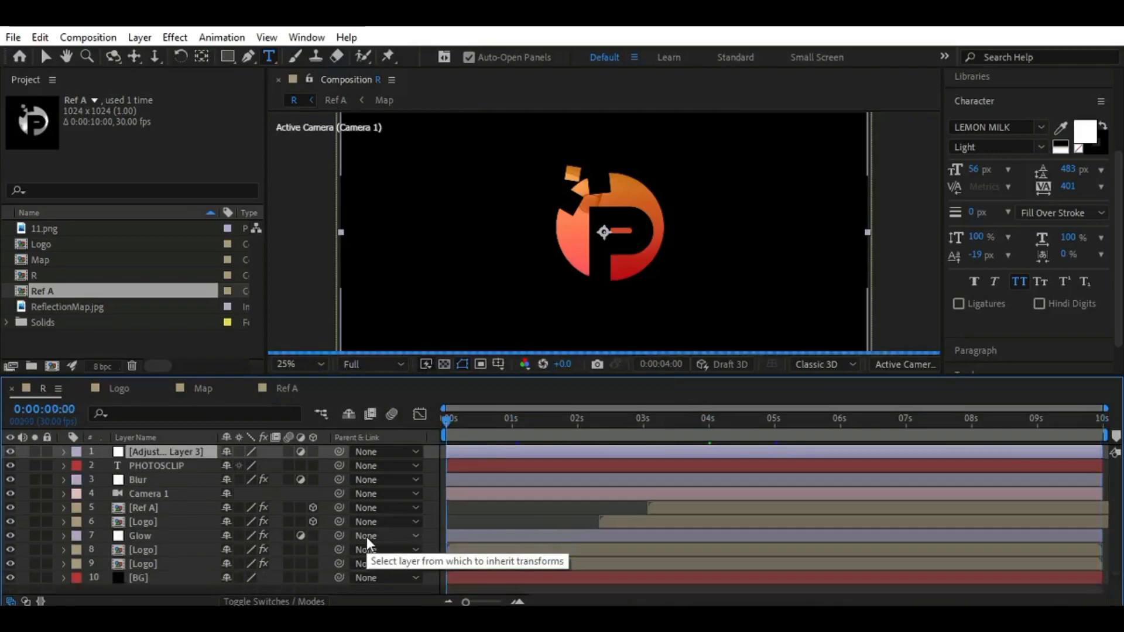
{"action": "right_click", "coordinate": [184, 451]}
{"action": "left_click", "coordinate": [268, 571]}
{"action": "type", "text": "Noise"}
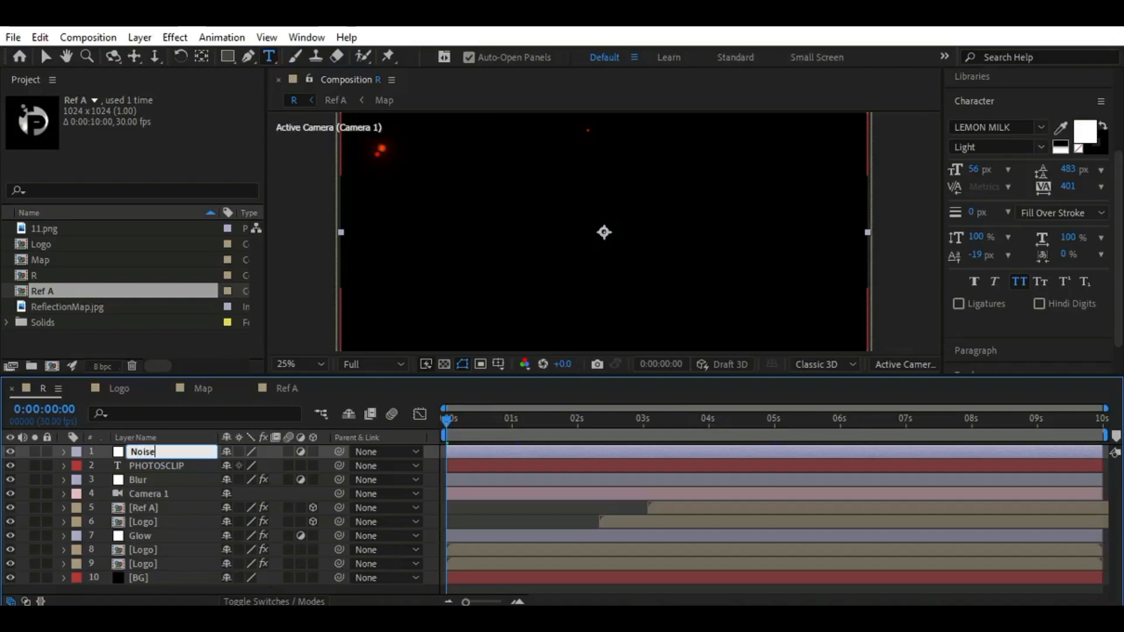
{"action": "key", "text": "Return"}
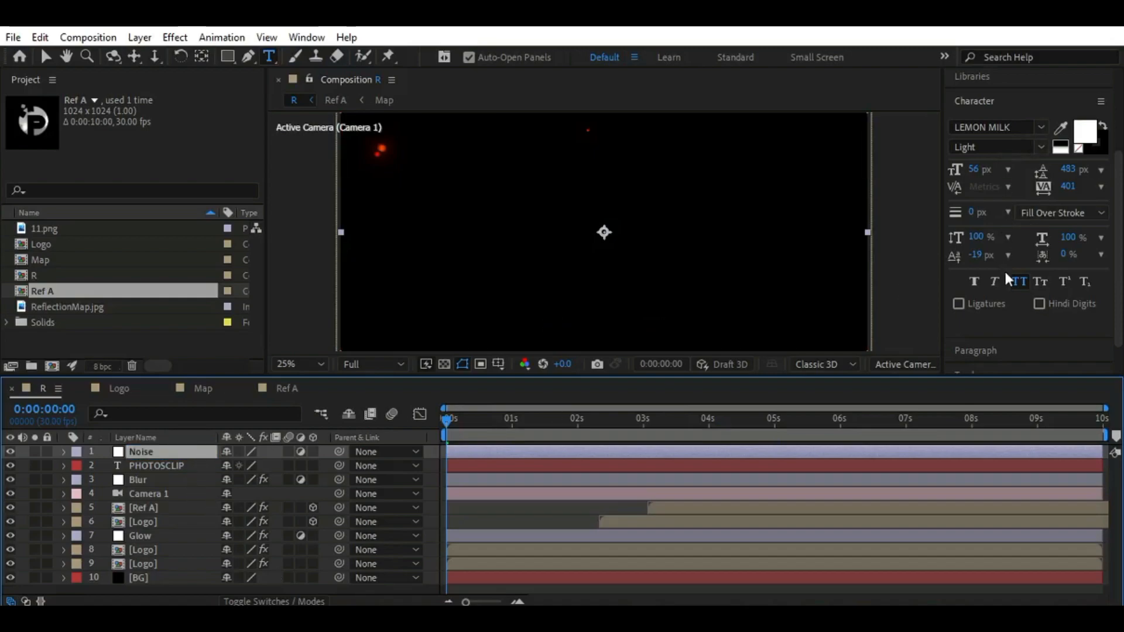
Find the Noise effect and apply it to the Noise adjustment layer
{"action": "key", "text": "ctrl+5"}
{"action": "left_click", "coordinate": [1008, 175]}
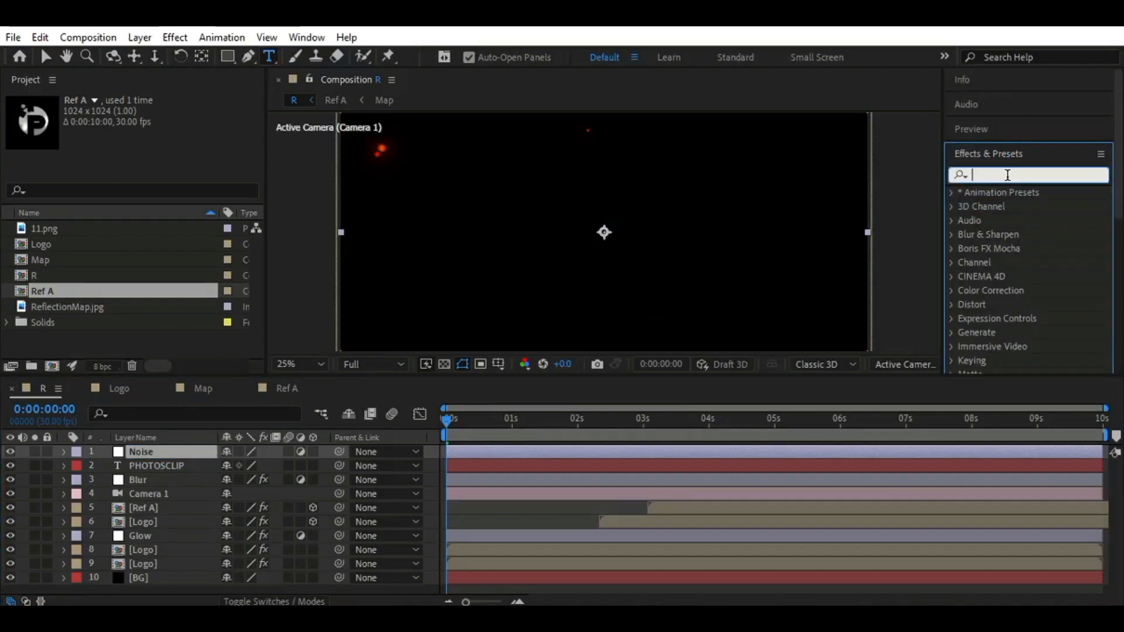
{"action": "type", "text": "Noi"}
{"action": "left_click_drag", "start_coordinate": [1016, 261], "coordinate": [169, 453]}
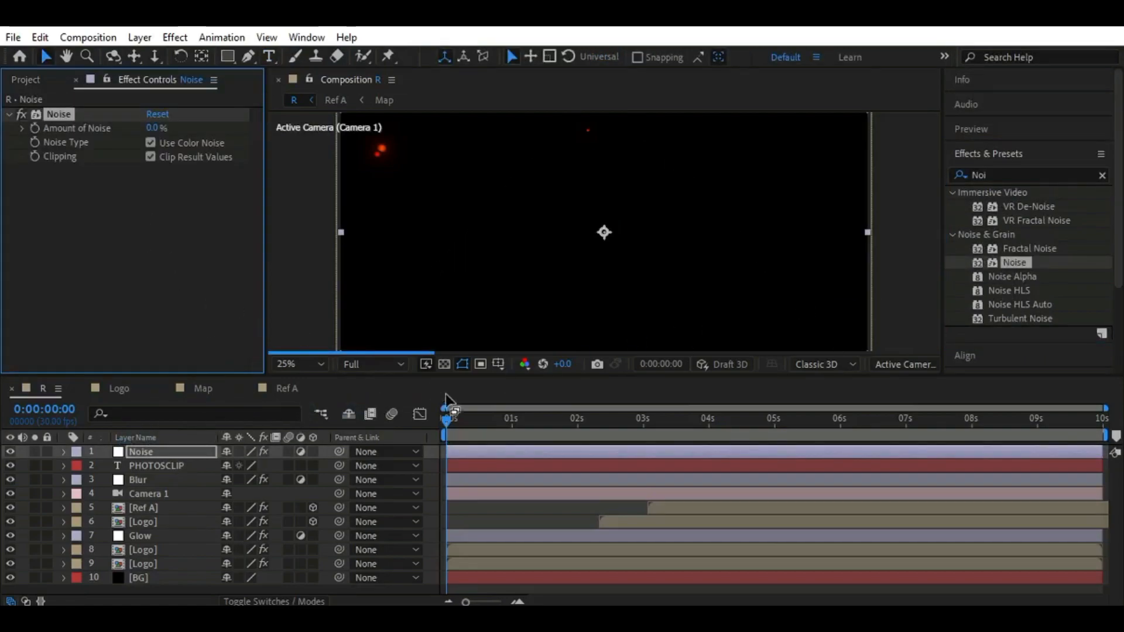
Turn off Use Color Noise and Clip Result Values for the Noise effect and set Amount of Noise to 3%
{"action": "left_click_drag", "start_coordinate": [448, 420], "coordinate": [472, 480]}
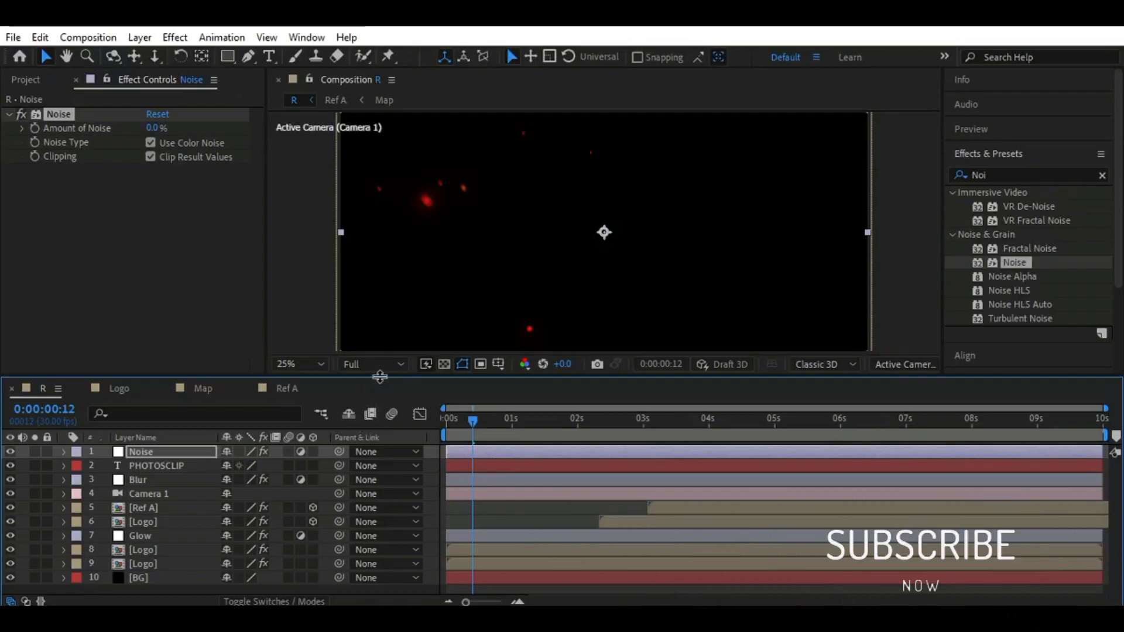
{"action": "left_click_drag", "start_coordinate": [366, 377], "coordinate": [366, 414]}
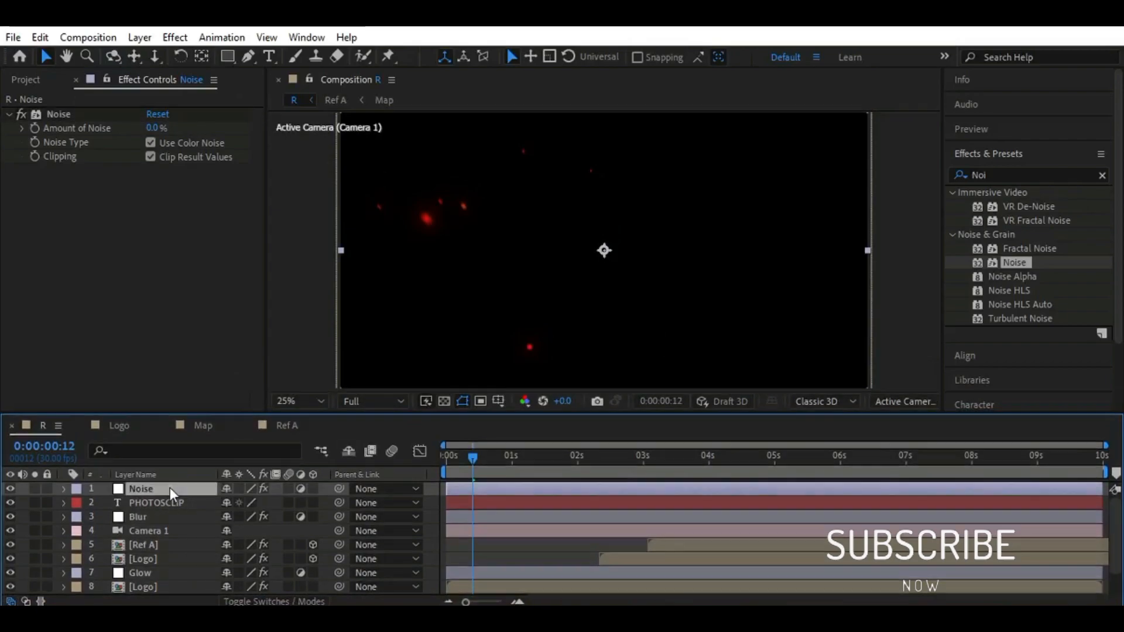
{"action": "left_click", "coordinate": [150, 143]}
{"action": "left_click", "coordinate": [151, 157]}
{"action": "left_click_drag", "start_coordinate": [472, 455], "coordinate": [568, 457]}
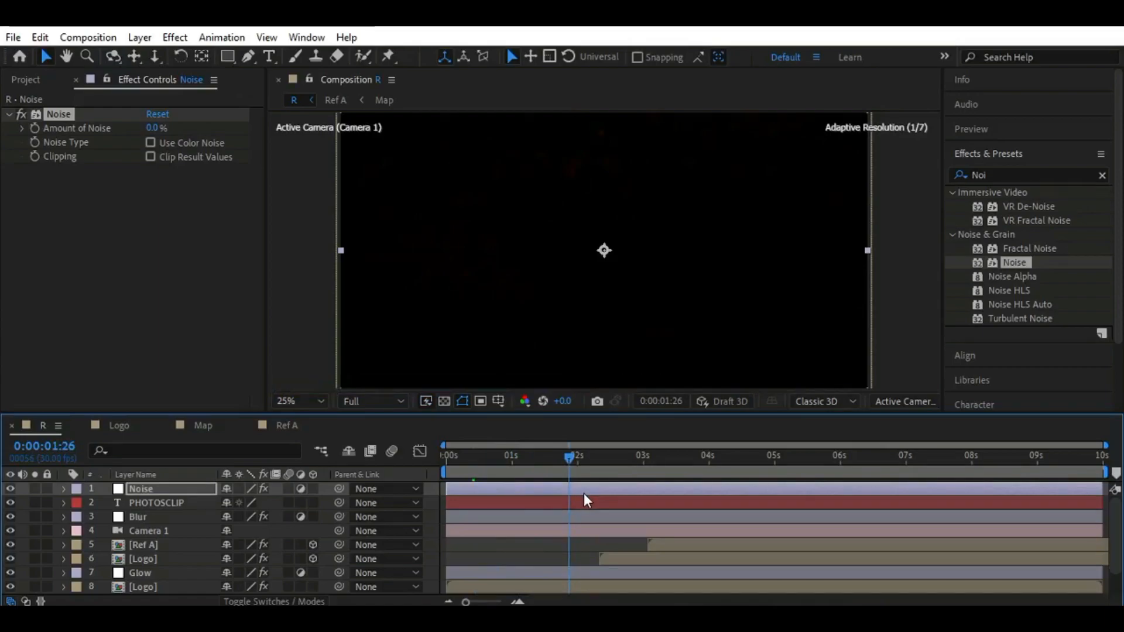
{"action": "left_click", "coordinate": [152, 128]}
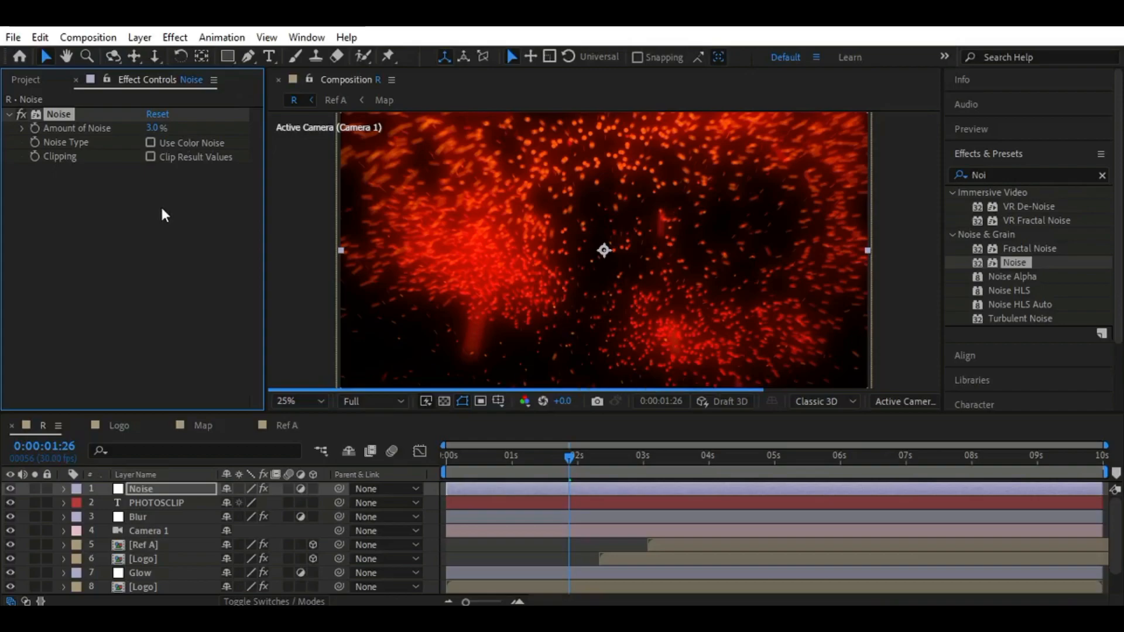
Switch the project color depth to 16 bits per channel and return to 0:00:00:00
{"action": "key", "text": "ctrl+0"}
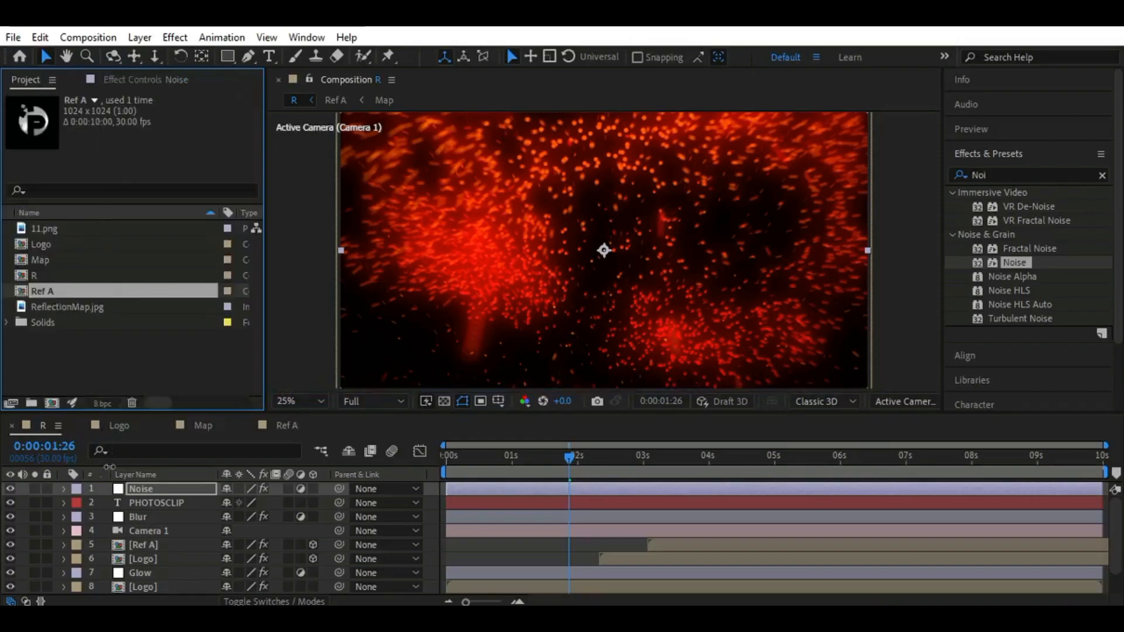
{"action": "left_click", "coordinate": [103, 404], "text": "alt"}
{"action": "left_click_drag", "start_coordinate": [483, 472], "coordinate": [333, 405]}
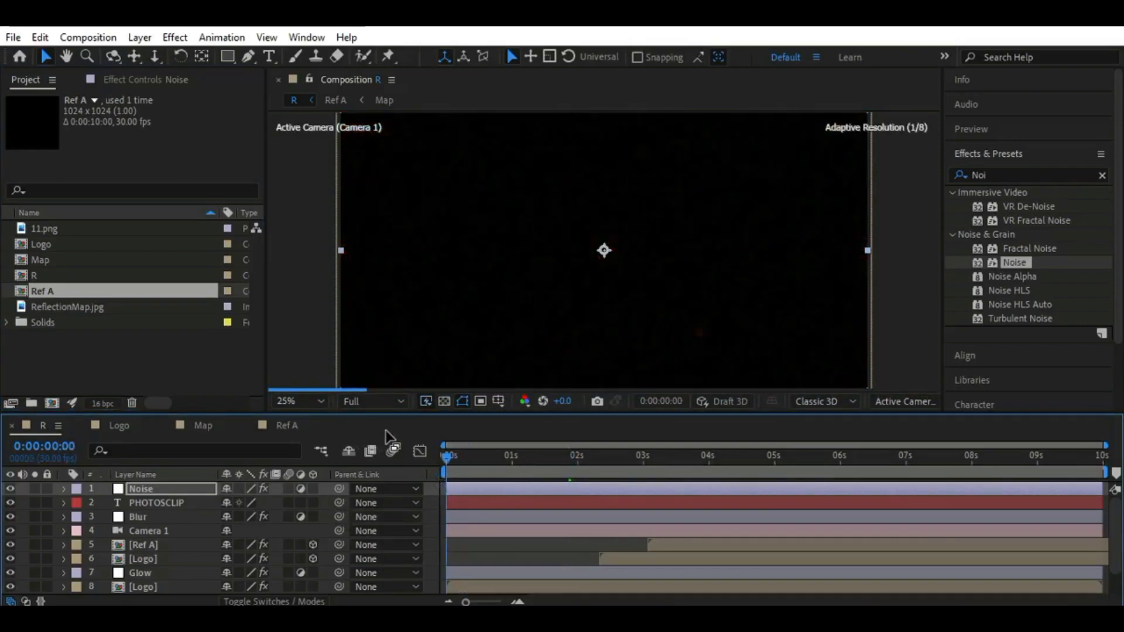